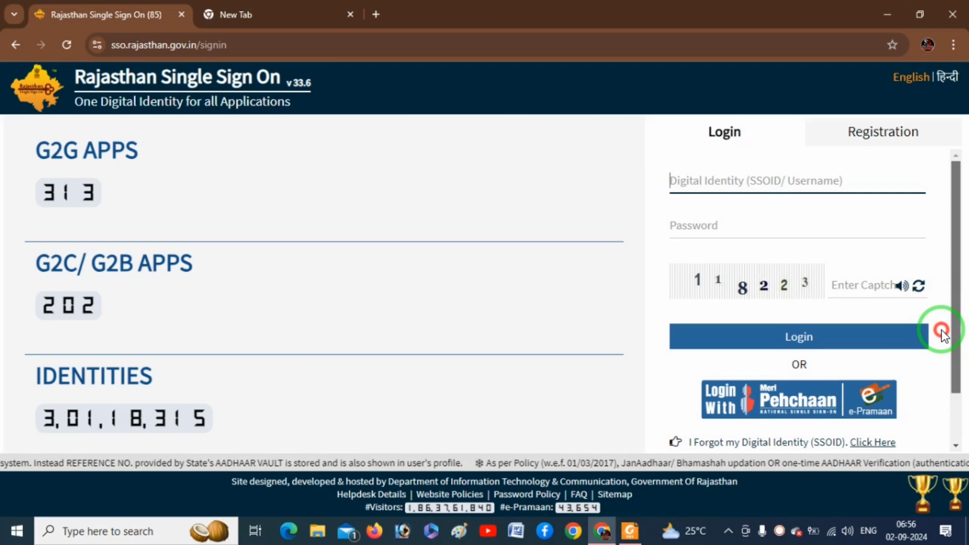
mouse_move(940, 333)
left_mouse_down()
mouse_move(943, 384)
mouse_move(941, 335)
left_mouse_up()
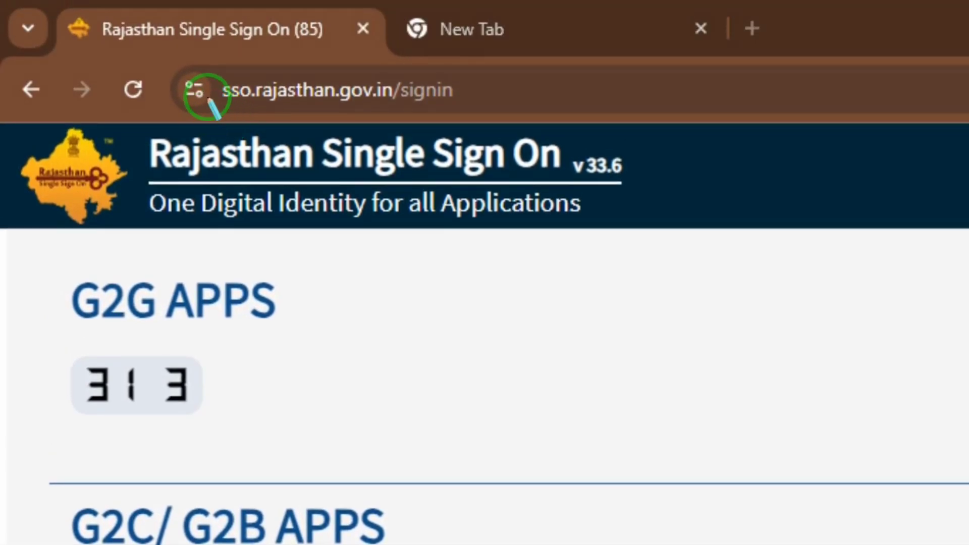
mouse_move(208, 99)
left_mouse_down()
mouse_move(255, 121)
mouse_move(370, 101)
left_mouse_up()
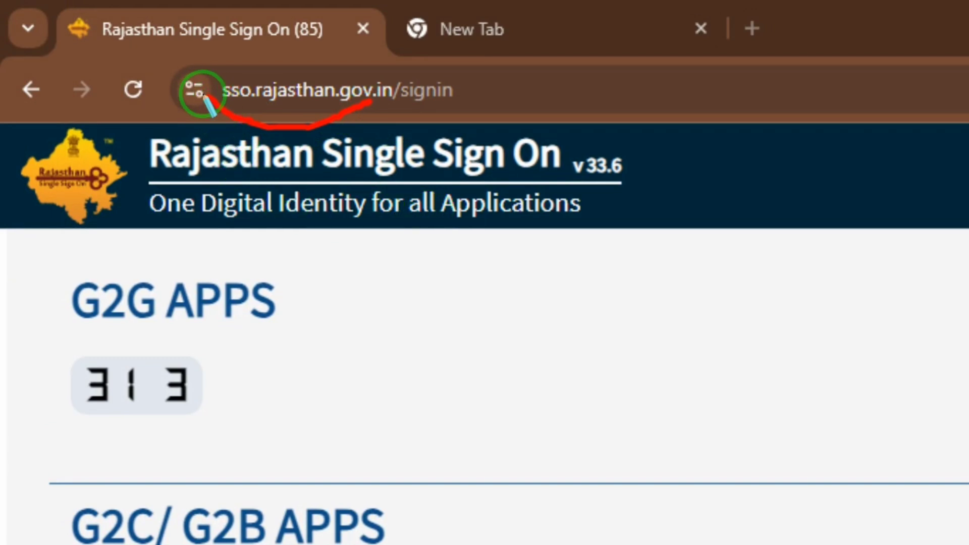
left_click_drag(341, 119, 372, 104)
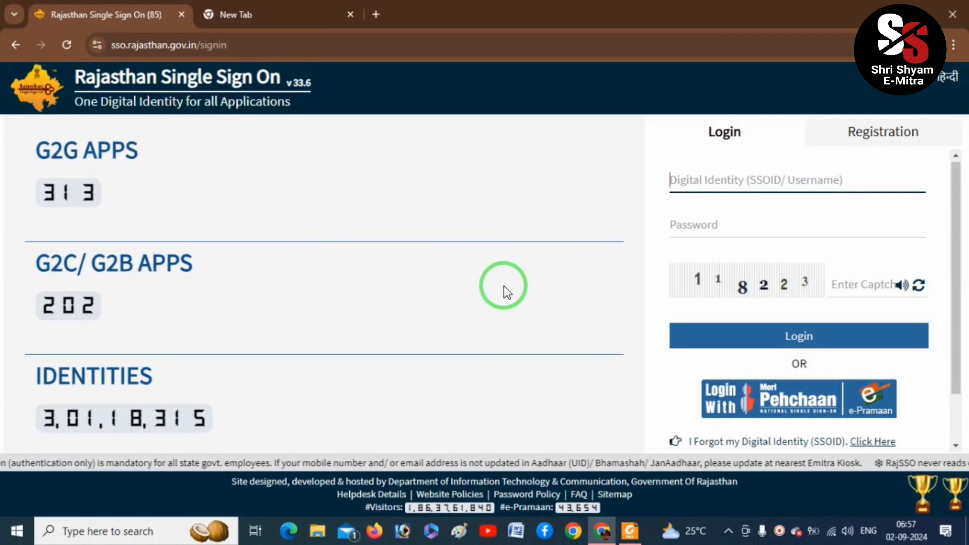
Step: View the registration options of Rajasthan Single Sign On and return to the login form
left_click(890, 143)
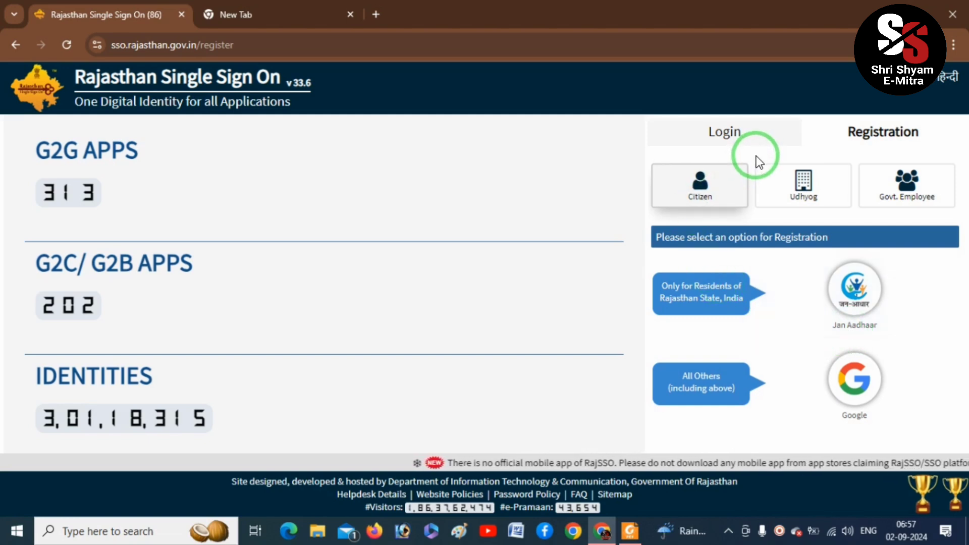
left_click(725, 133)
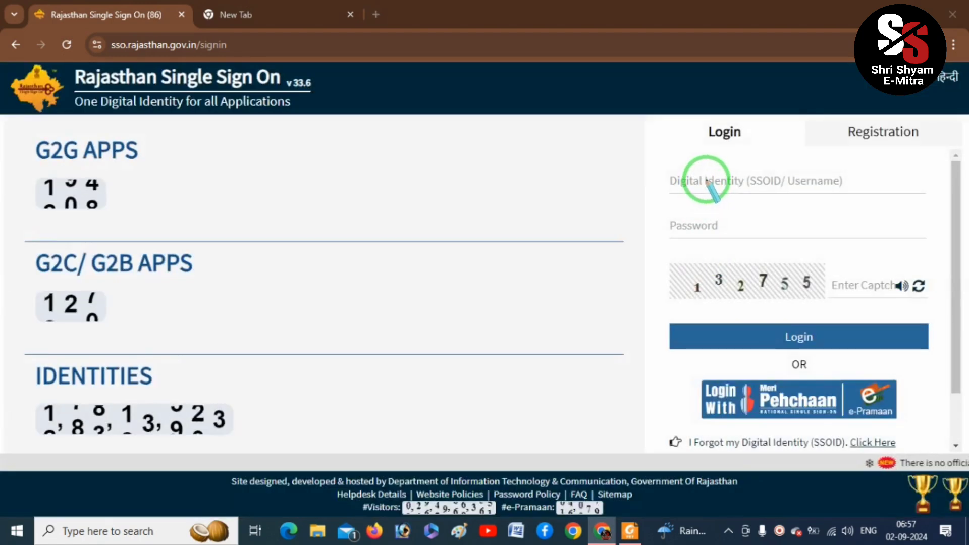
left_click(714, 180)
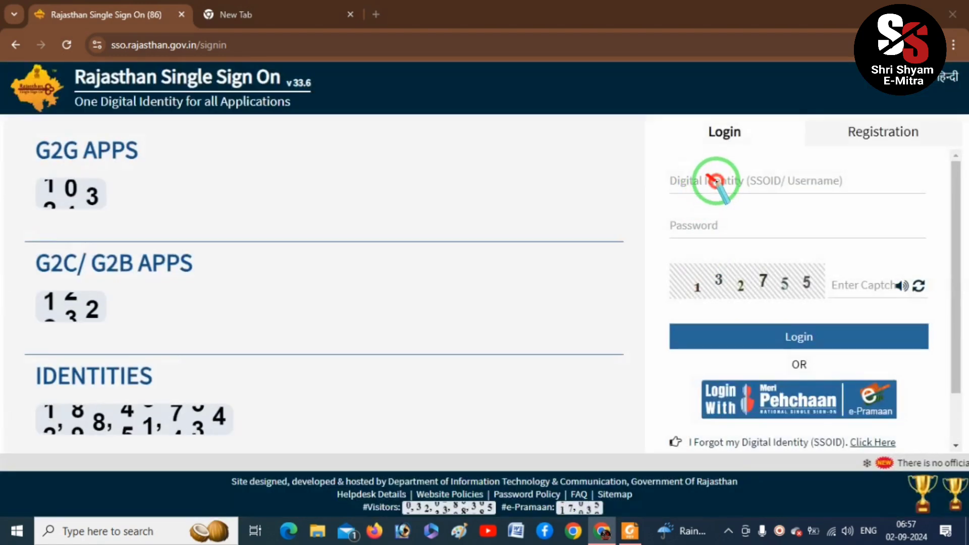
left_click_drag(714, 180, 767, 175)
left_click_drag(705, 219, 782, 214)
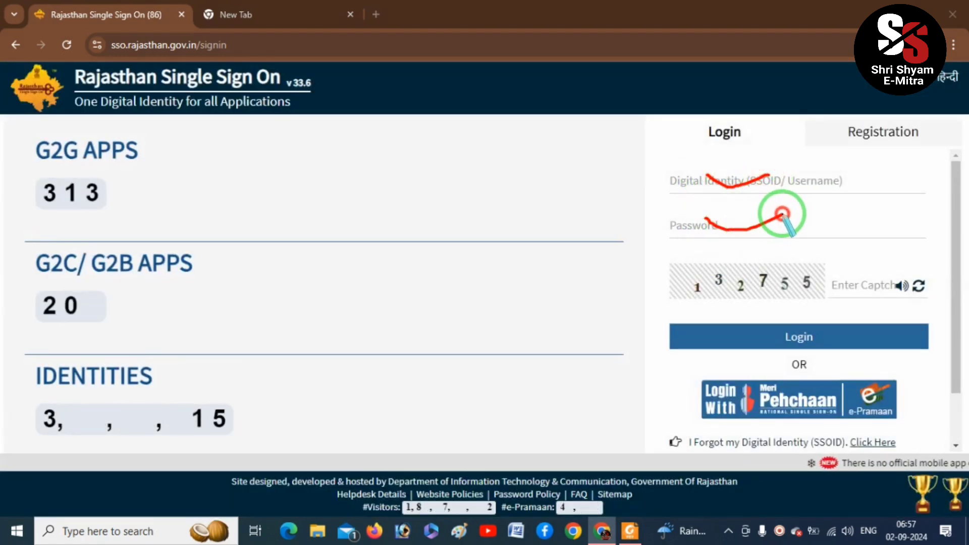
mouse_move(692, 306)
left_mouse_down()
mouse_move(782, 310)
mouse_move(787, 240)
mouse_move(772, 331)
left_mouse_up()
left_click_drag(861, 281, 916, 237)
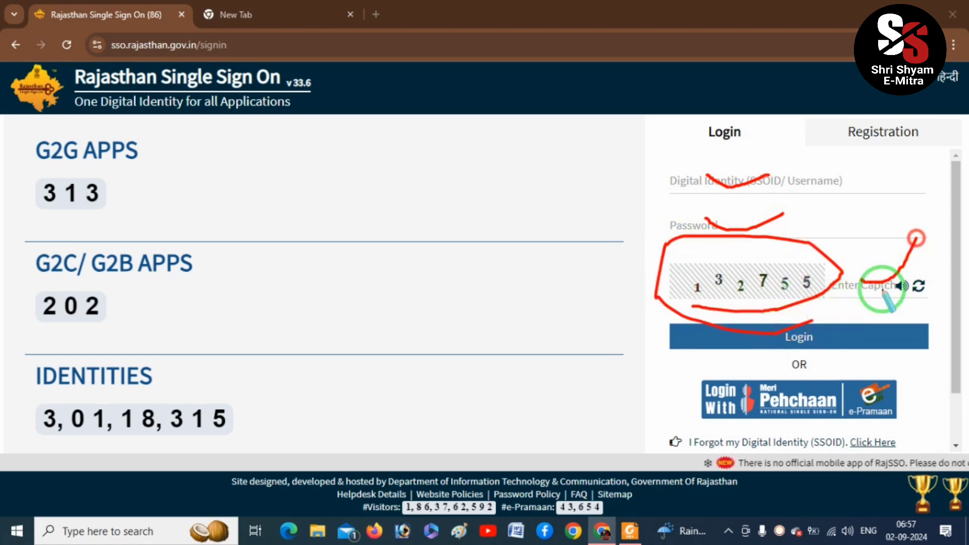
mouse_move(769, 351)
left_mouse_down()
mouse_move(834, 319)
mouse_move(770, 351)
mouse_move(828, 351)
left_mouse_up()
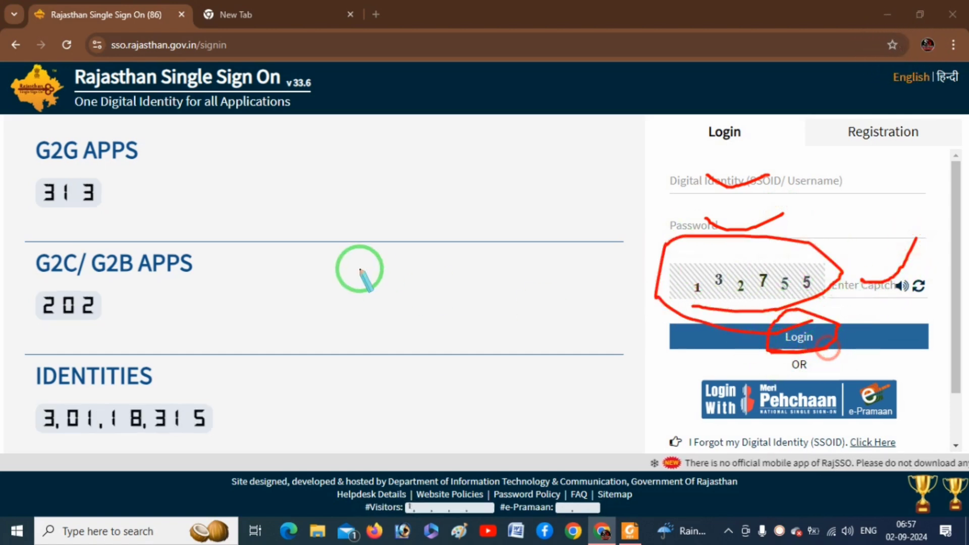
right_click(331, 247)
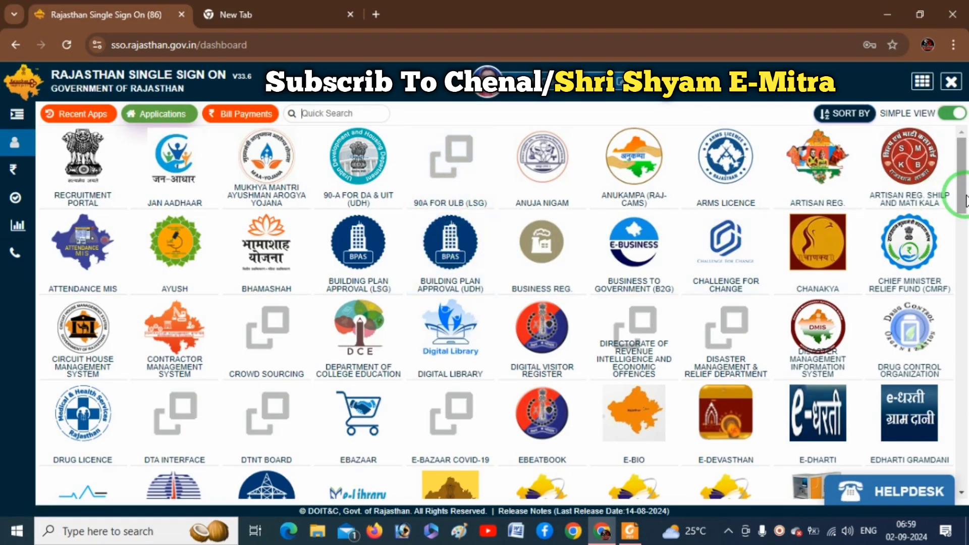
Step: Filter the dashboard applications by "R", open the Recruitment Portal and look through its notifications and ongoing recruitments
mouse_move(964, 200)
left_mouse_down()
mouse_move(964, 314)
mouse_move(950, 202)
left_mouse_up()
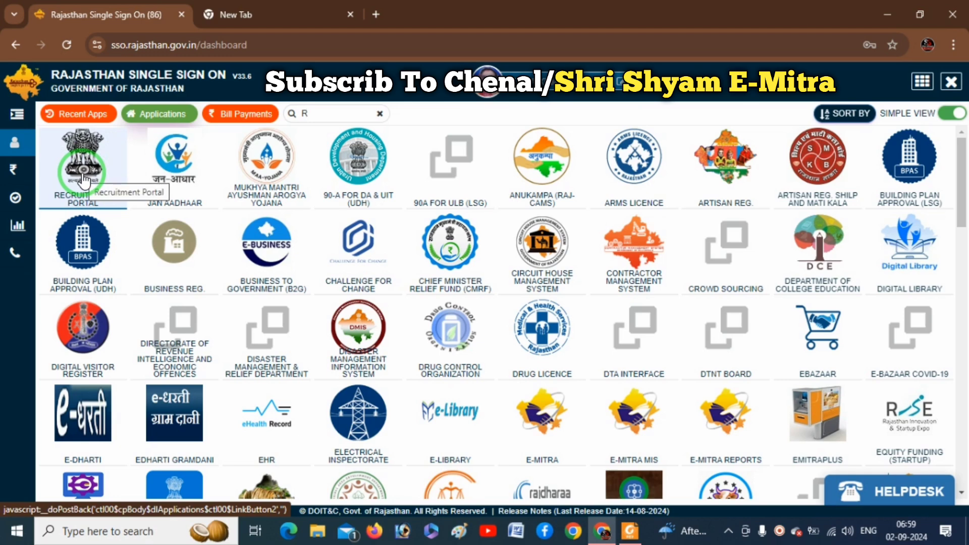
left_click(84, 178)
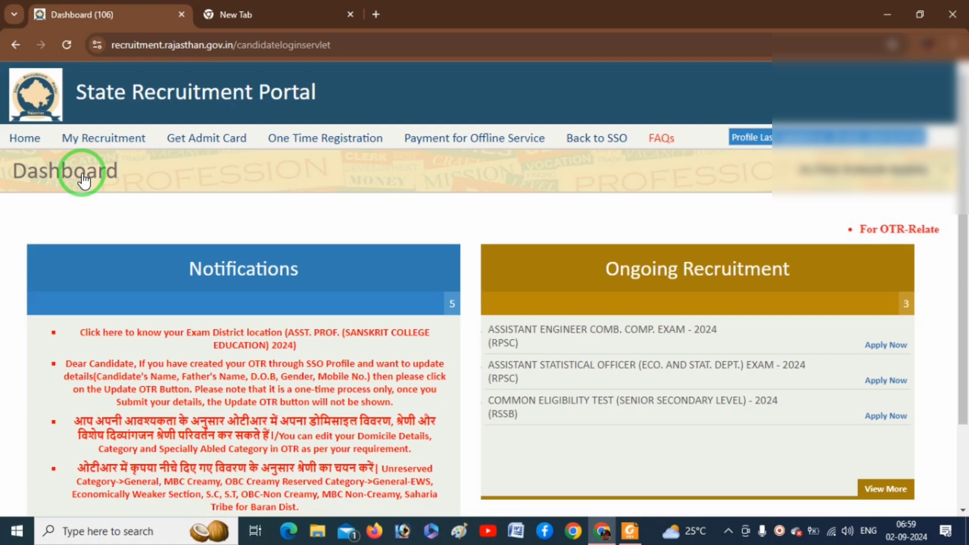
scroll(151, 328, "down", 2)
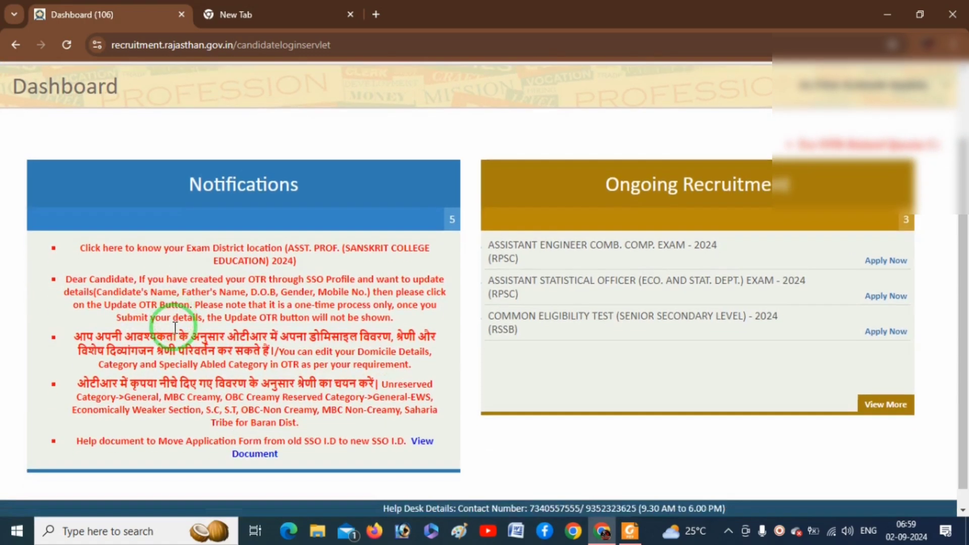
scroll(179, 331, "up", 2)
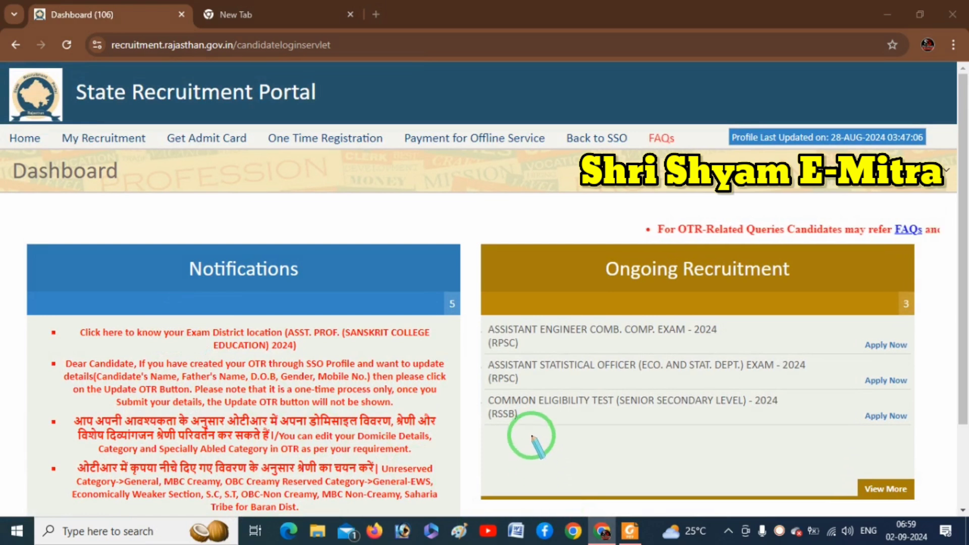
mouse_move(529, 414)
left_mouse_down()
mouse_move(548, 423)
mouse_move(576, 413)
left_mouse_up()
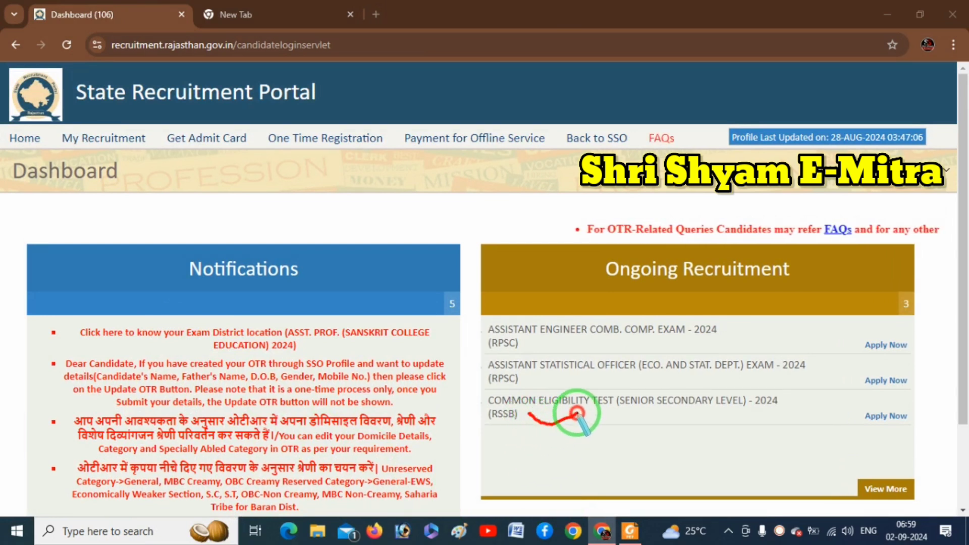
left_click_drag(643, 418, 751, 418)
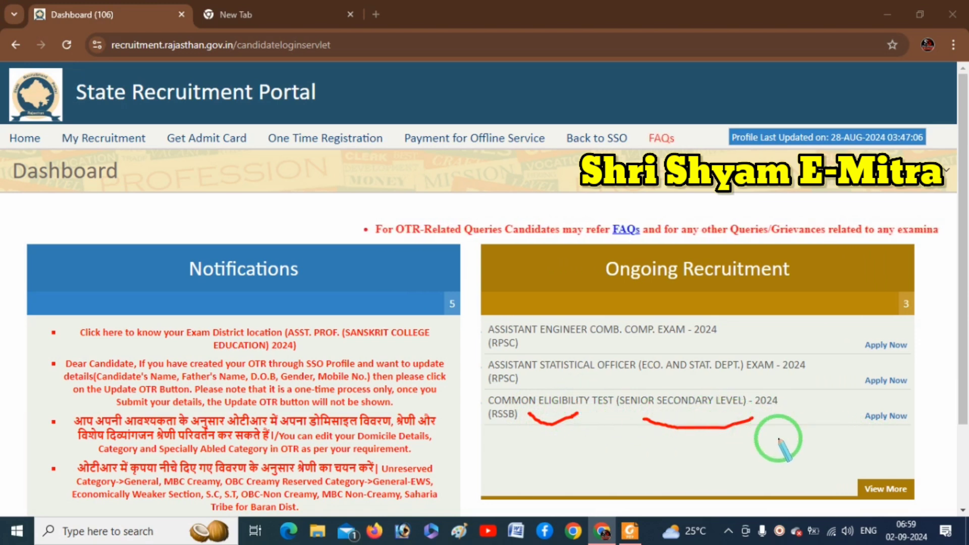
mouse_move(870, 424)
left_mouse_down()
mouse_move(879, 428)
mouse_move(910, 400)
mouse_move(863, 409)
mouse_move(901, 434)
left_mouse_up()
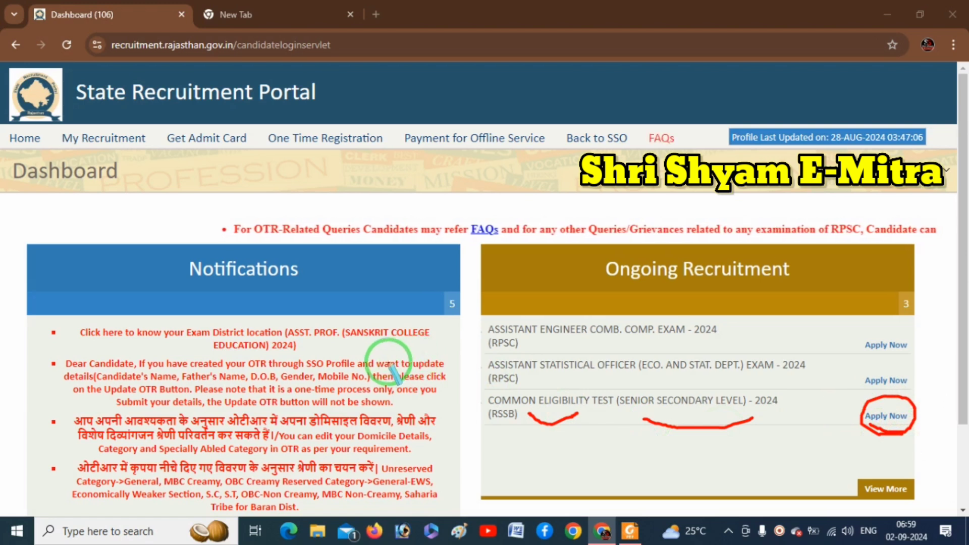
right_click(454, 301)
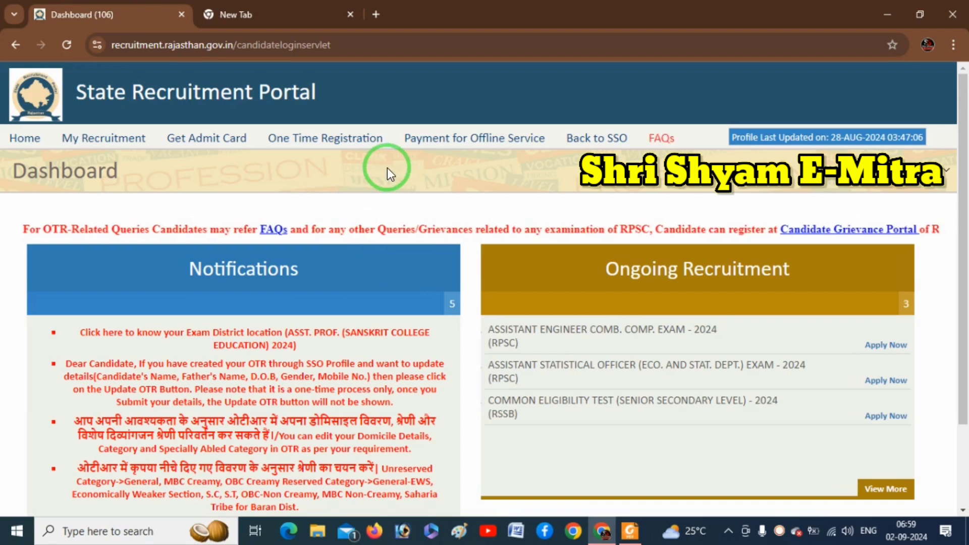
Step: Open the candidate's One Time Registration profile in the State Recruitment Portal
left_click(340, 144)
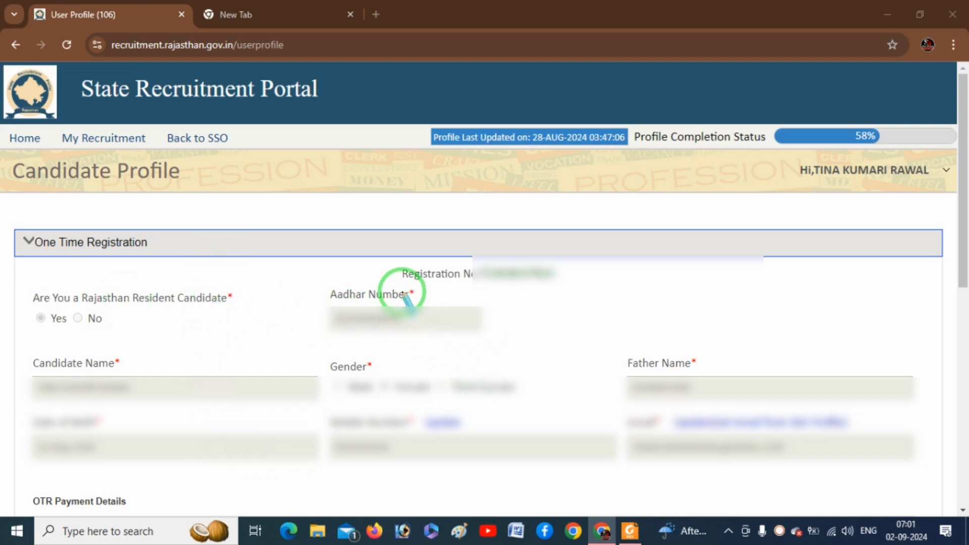
mouse_move(391, 279)
left_mouse_down()
mouse_move(422, 291)
mouse_move(501, 293)
mouse_move(558, 274)
mouse_move(553, 255)
mouse_move(404, 251)
mouse_move(423, 284)
mouse_move(443, 284)
left_mouse_up()
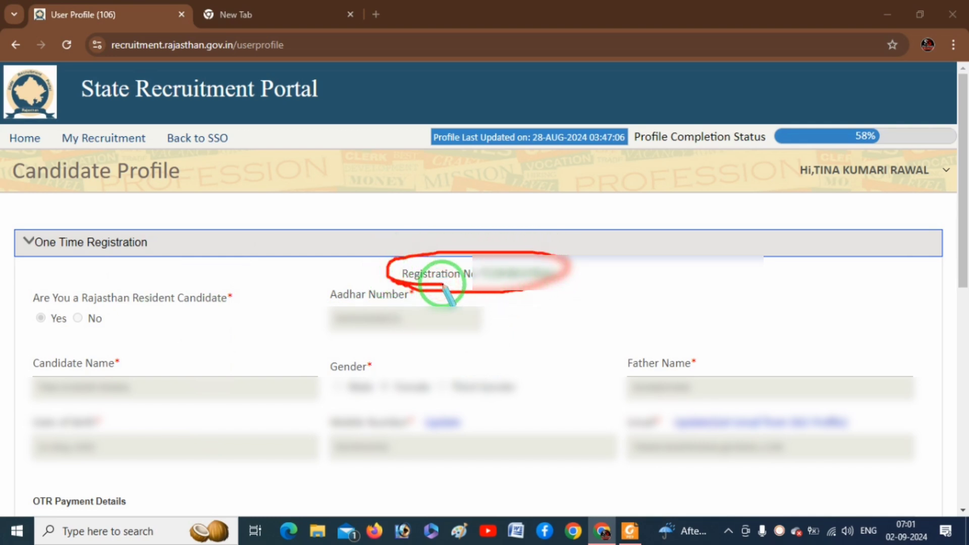
left_click_drag(261, 305, 315, 303)
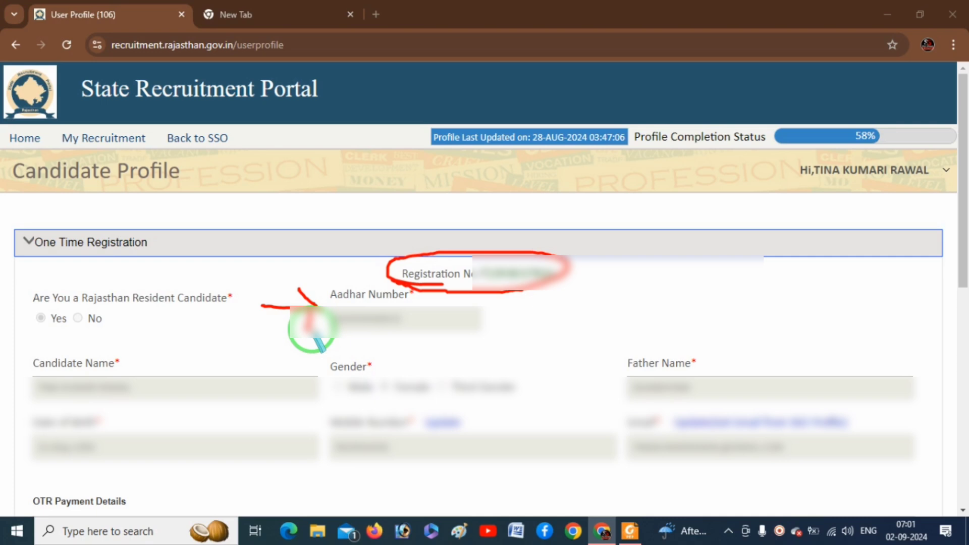
right_click(463, 355)
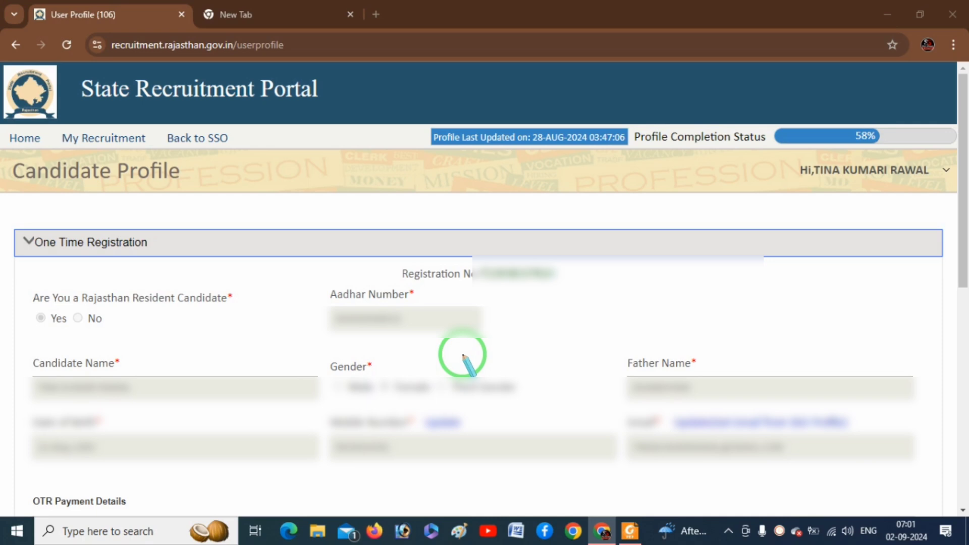
right_click(488, 337)
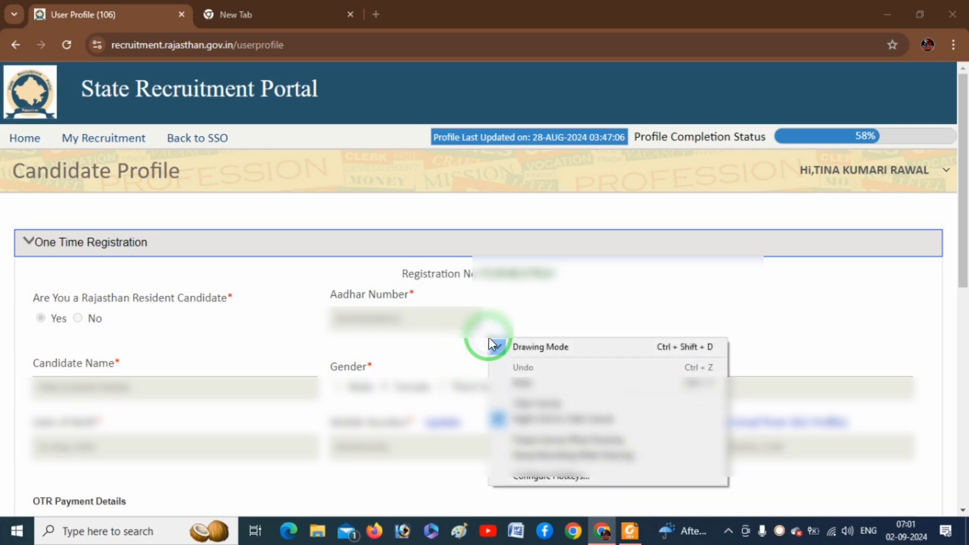
left_click(537, 304)
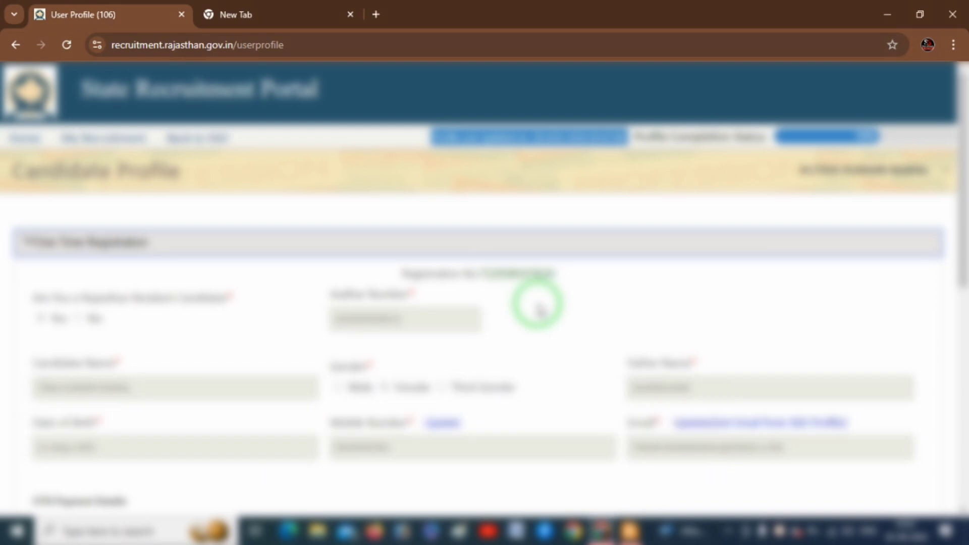
Step: View the receipt list for the OTR payment in the One Time Registration section, and close it
scroll(537, 304, "down", 4)
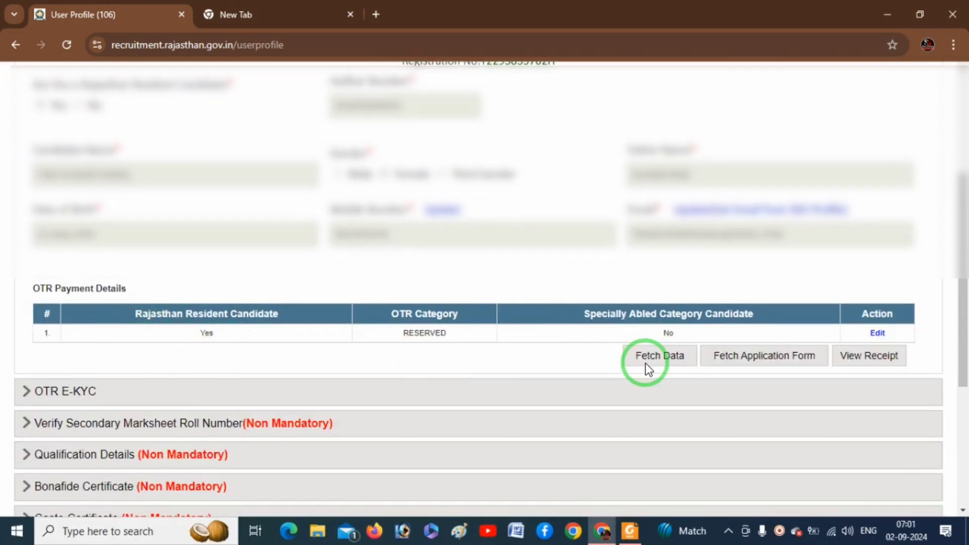
left_click(872, 358)
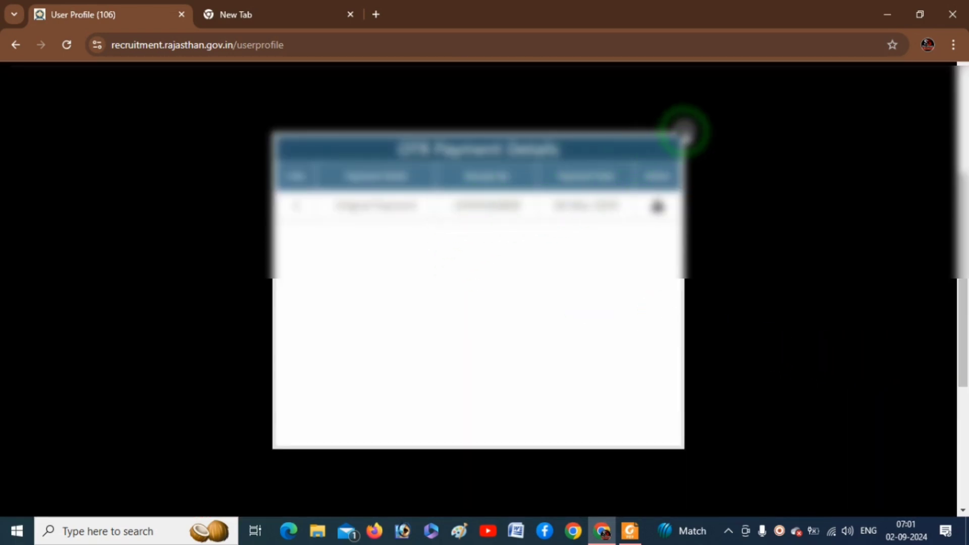
left_click(684, 134)
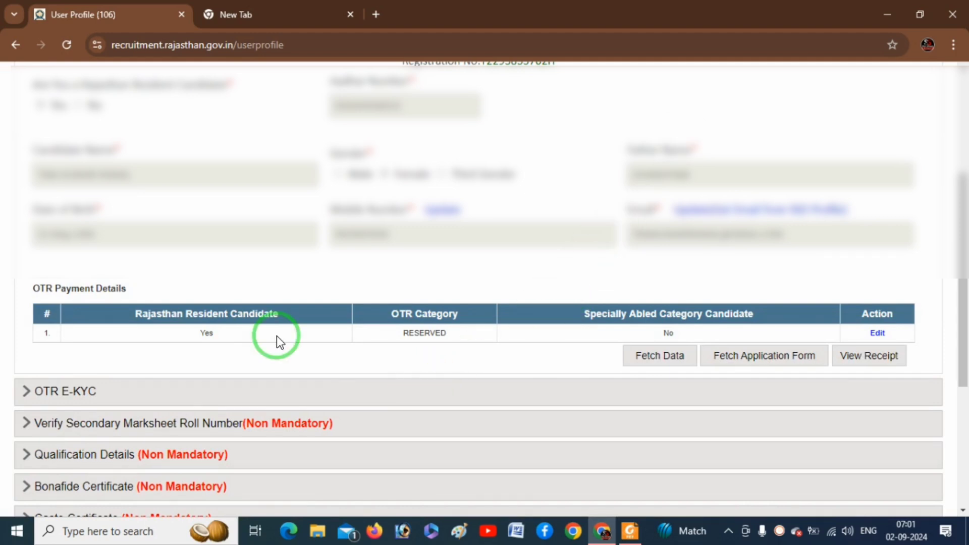
Step: Expand the OTR E-KYC section and examine the live photo and handwritten specimen entries
left_click(76, 391)
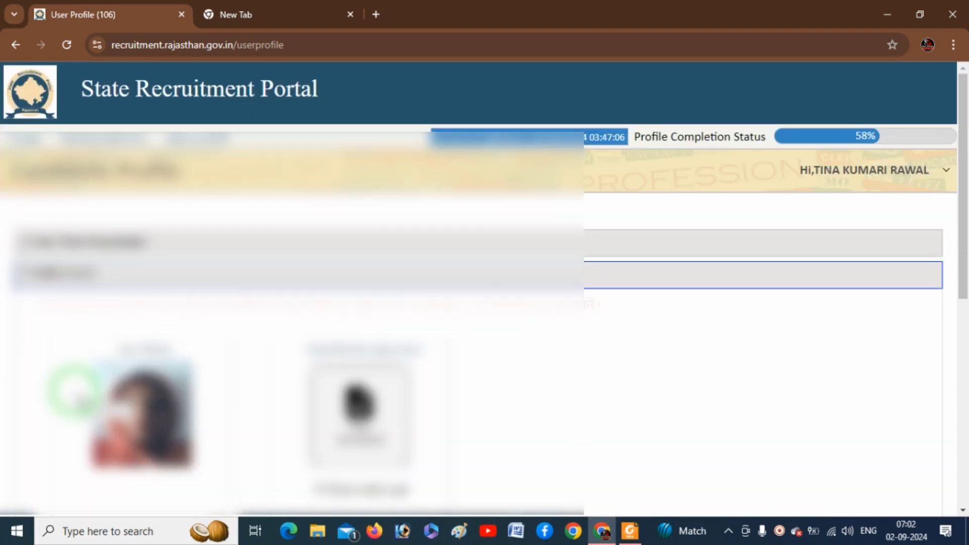
scroll(670, 338, "down", 3)
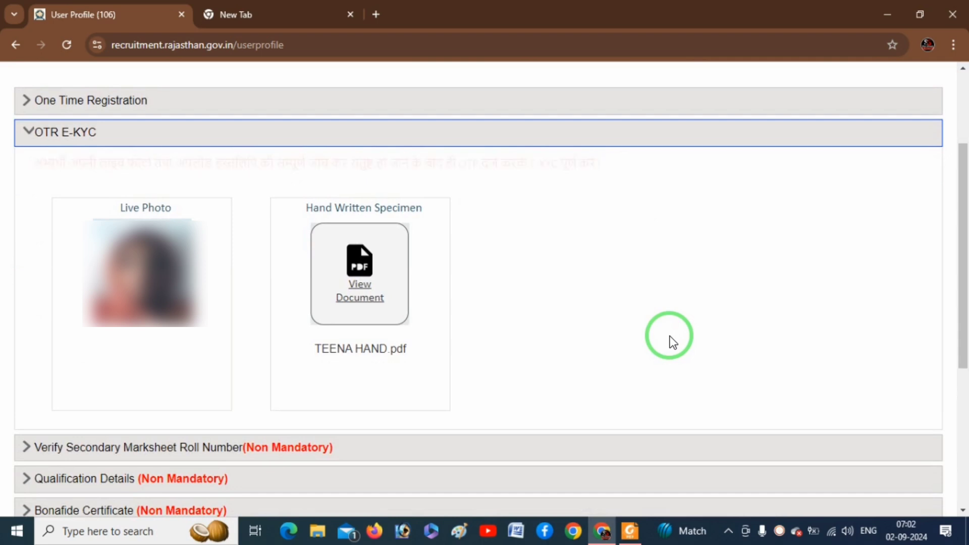
key("ctrl+alt+d")
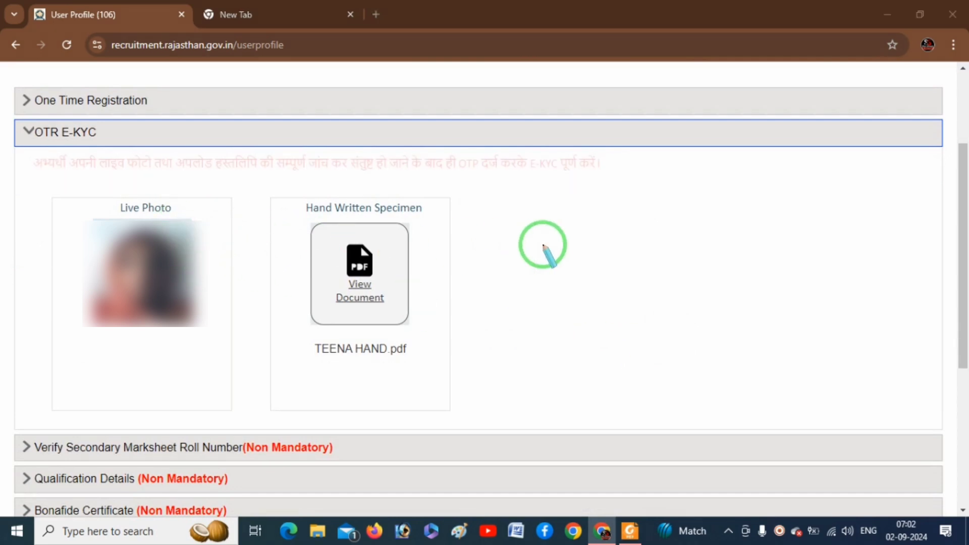
left_click_drag(47, 183, 158, 167)
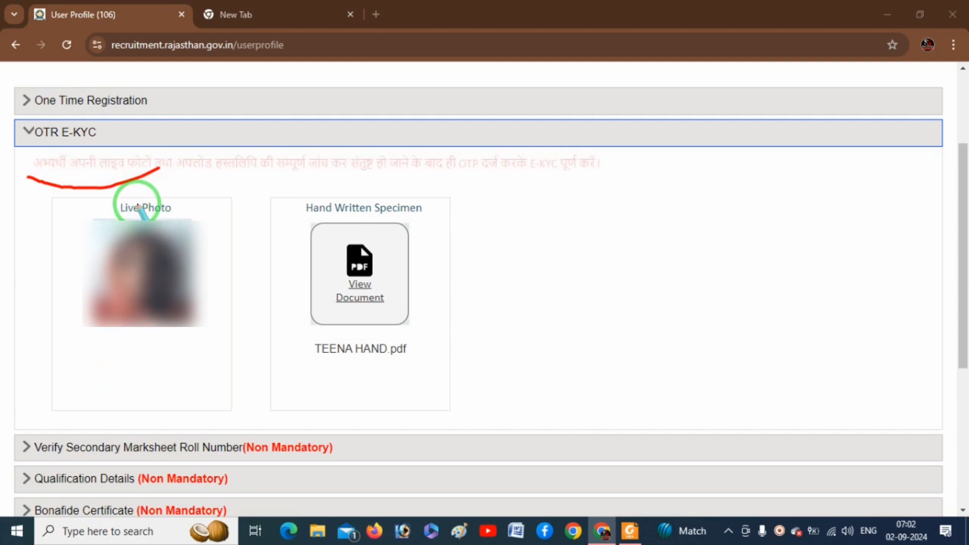
mouse_move(92, 341)
left_mouse_down()
mouse_move(115, 339)
mouse_move(123, 353)
mouse_move(99, 341)
mouse_move(184, 343)
mouse_move(112, 337)
left_mouse_up()
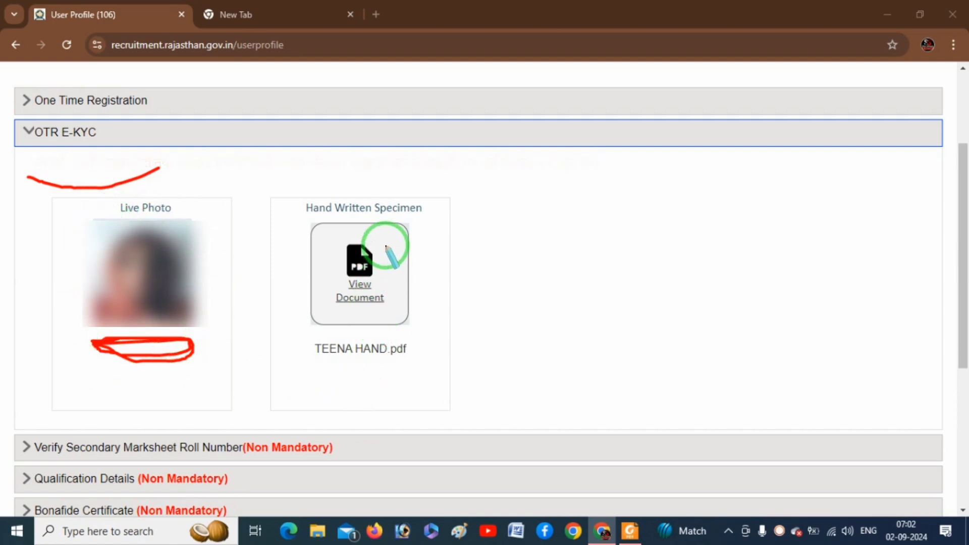
mouse_move(340, 194)
left_mouse_down()
mouse_move(363, 204)
mouse_move(404, 185)
left_mouse_up()
left_click_drag(331, 334, 374, 334)
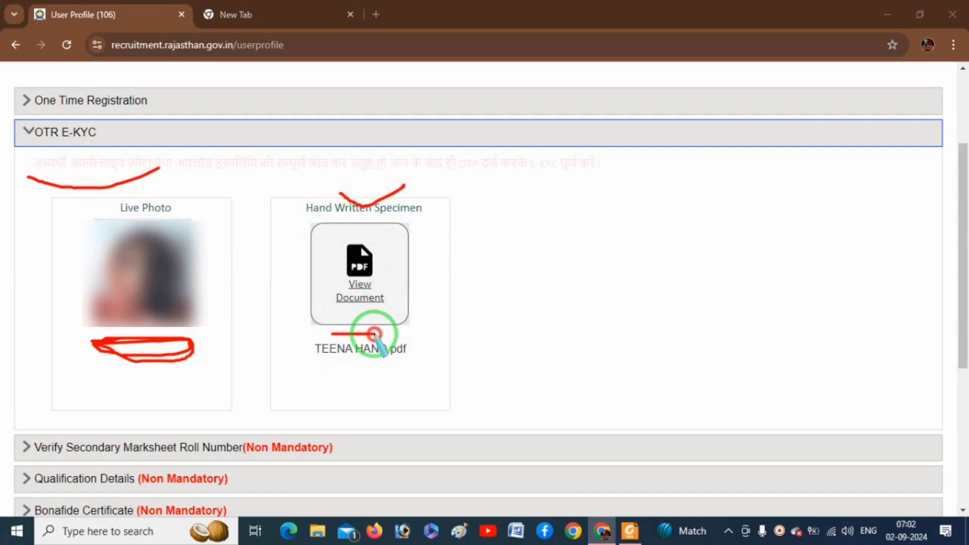
right_click(471, 331)
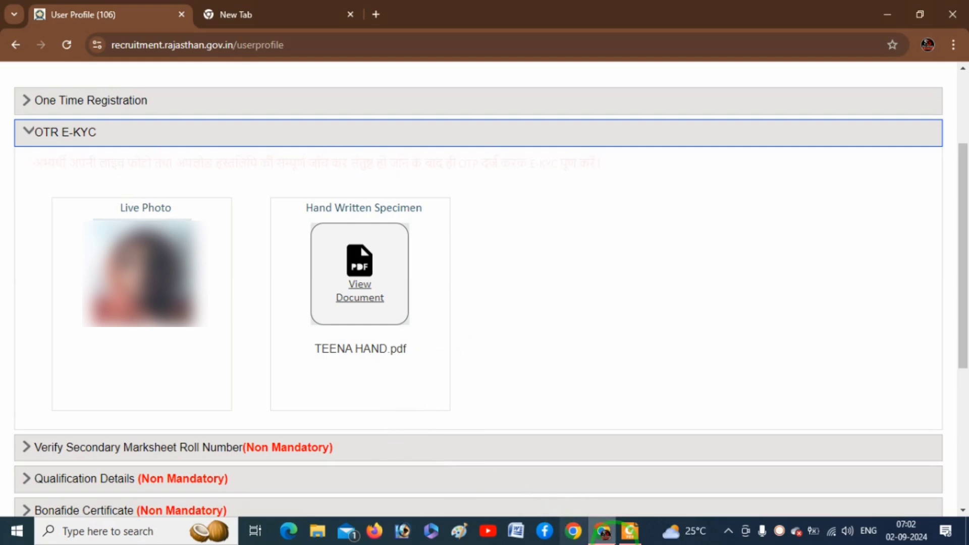
Step: Switch to Foxit PDF Reader to view the handwriting format in specimen.pdf
mouse_move(630, 531)
left_click(633, 476)
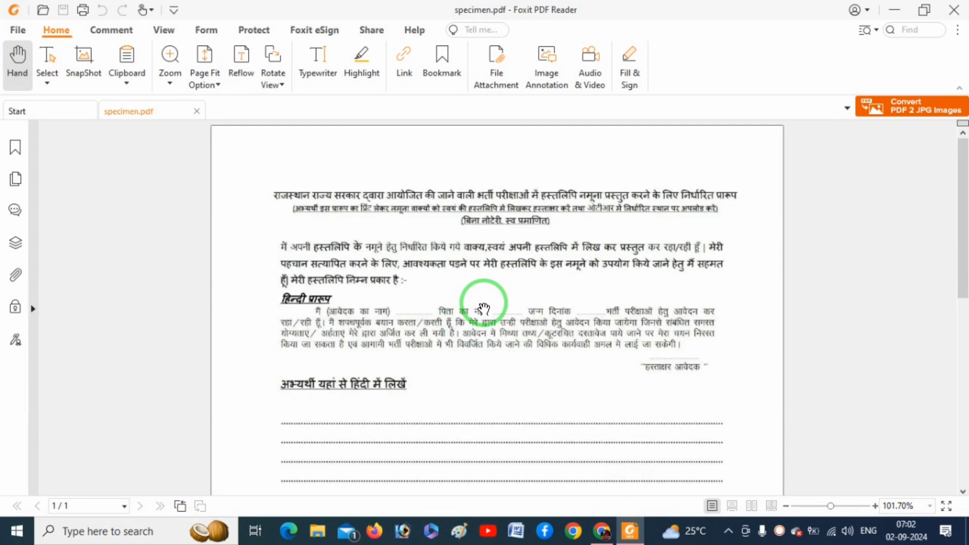
Step: Mark the Hindi declaration text, the writing lines and the signature place in specimen.pdf with the screen pen, and clear the marks
scroll(484, 308, "down", 2)
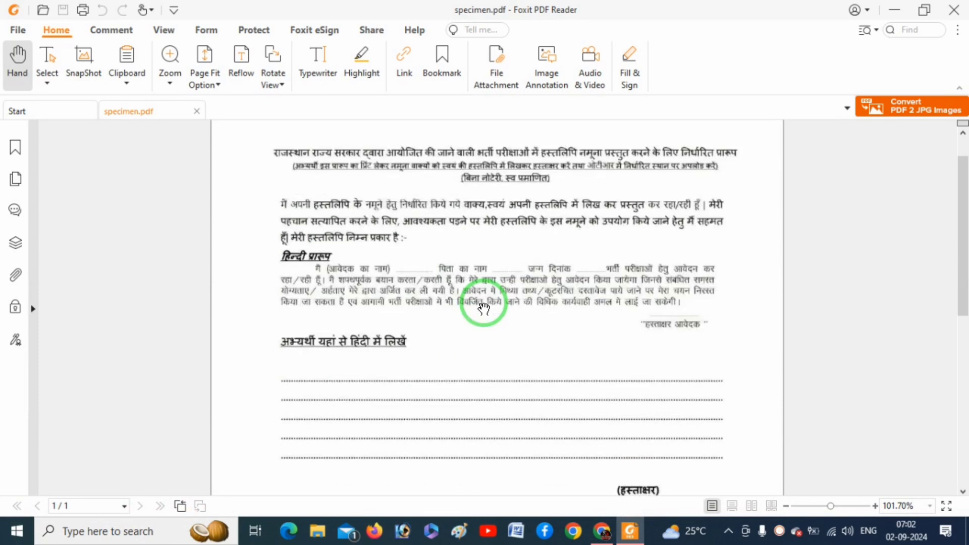
key("ctrl+alt+g")
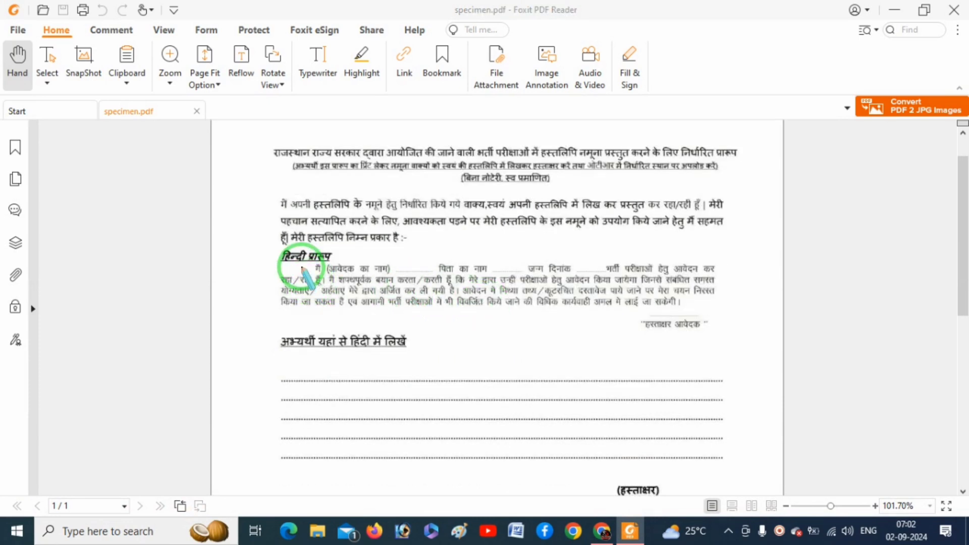
left_click_drag(302, 268, 310, 275)
left_click_drag(694, 298, 687, 314)
mouse_move(335, 375)
left_mouse_down()
mouse_move(340, 454)
mouse_move(437, 446)
left_mouse_up()
mouse_move(604, 471)
left_mouse_down()
mouse_move(645, 477)
mouse_move(677, 453)
left_mouse_up()
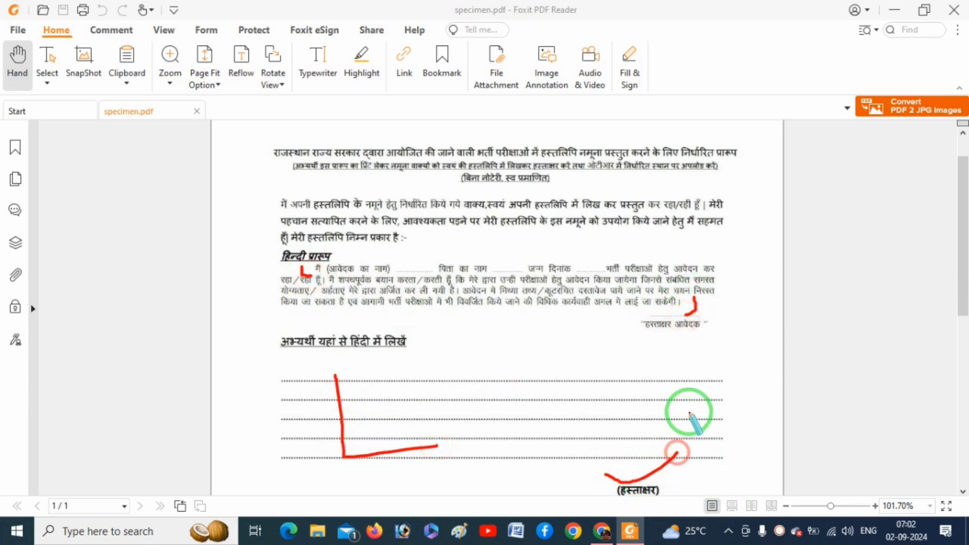
right_click(689, 412)
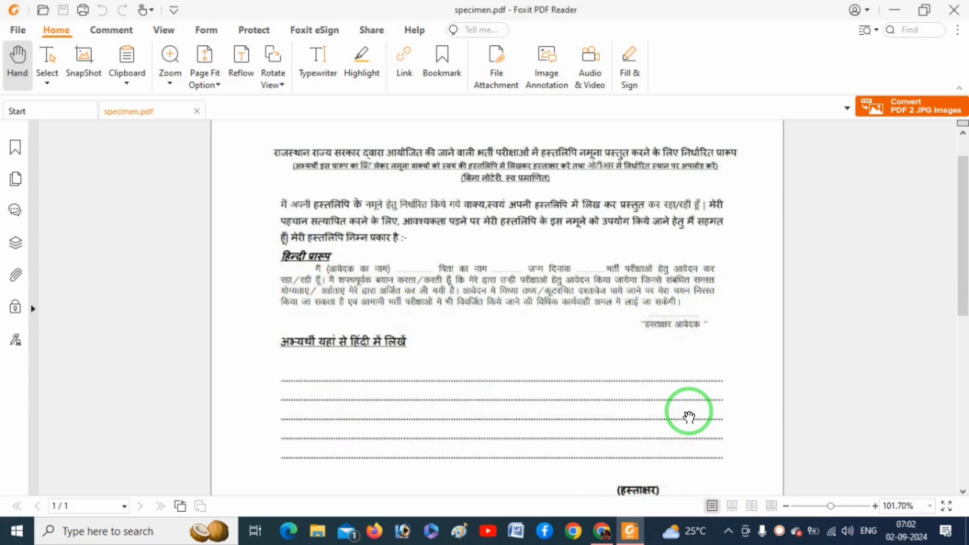
Step: Examine the English Performa in specimen.pdf down to the signature, SSO Id, OTR No. and Permanent Address fields
left_click_drag(963, 292, 961, 410)
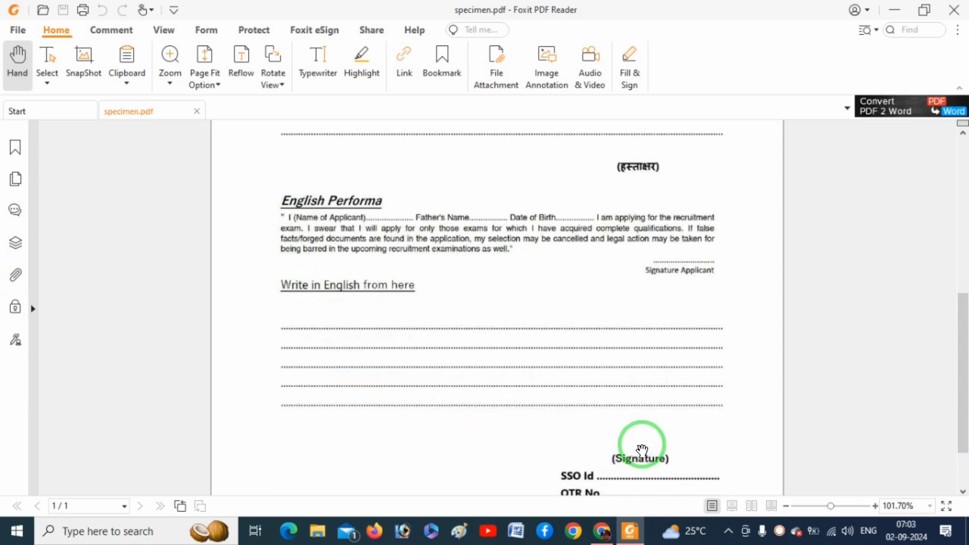
left_click_drag(953, 355, 954, 391)
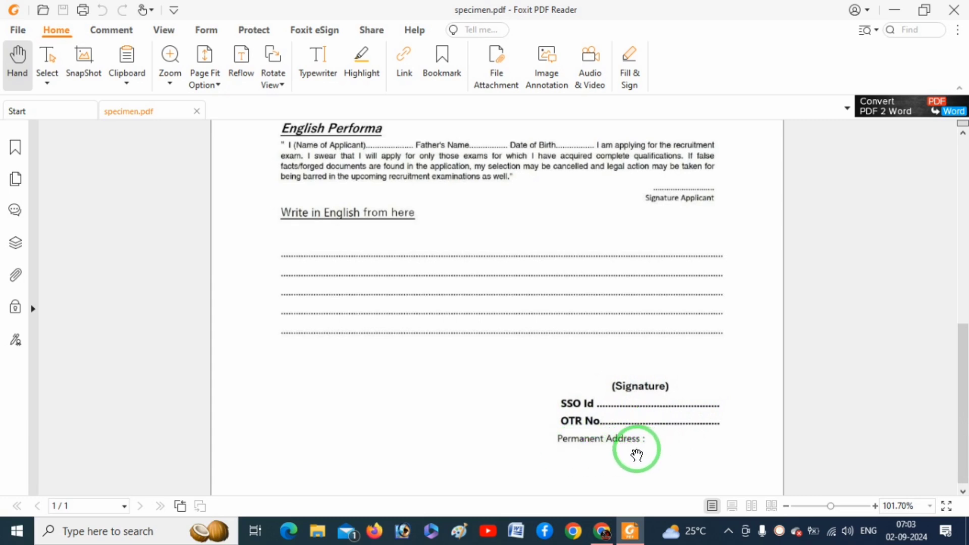
scroll(325, 341, "up", 3)
scroll(329, 336, "up", 5)
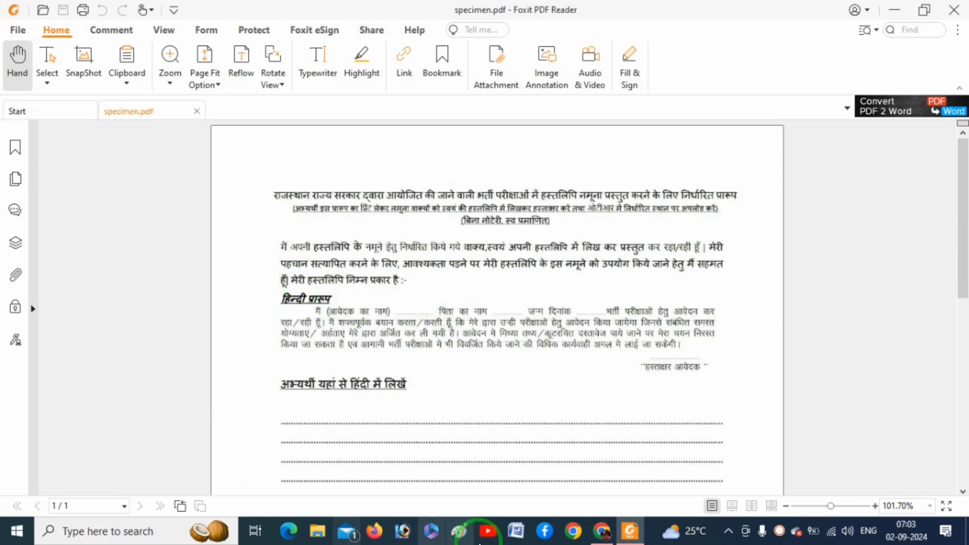
Step: Switch to Chrome, view the candidate's uploaded handwritten specimen document in the OTR E-KYC section, and close it
left_click(602, 533)
left_click(588, 492)
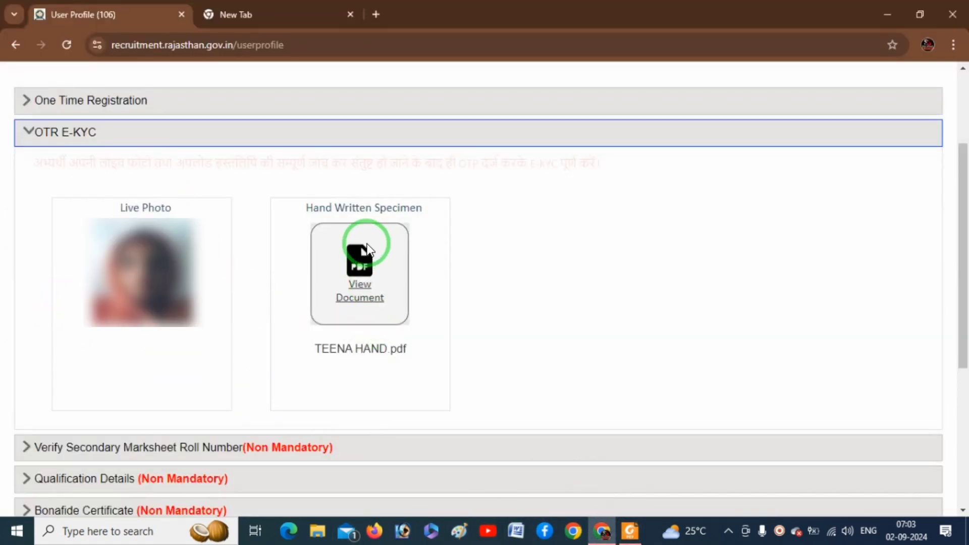
left_click(363, 296)
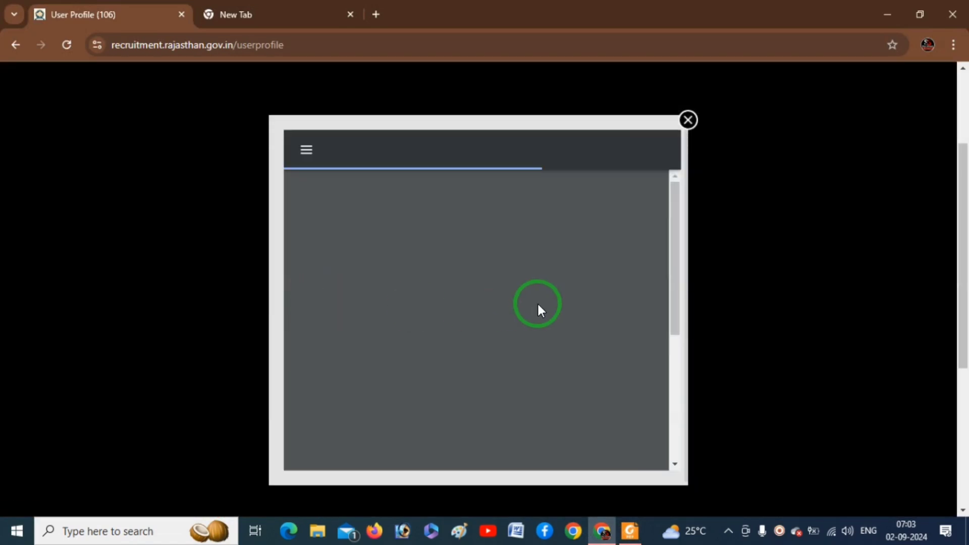
scroll(537, 300, "down", 4)
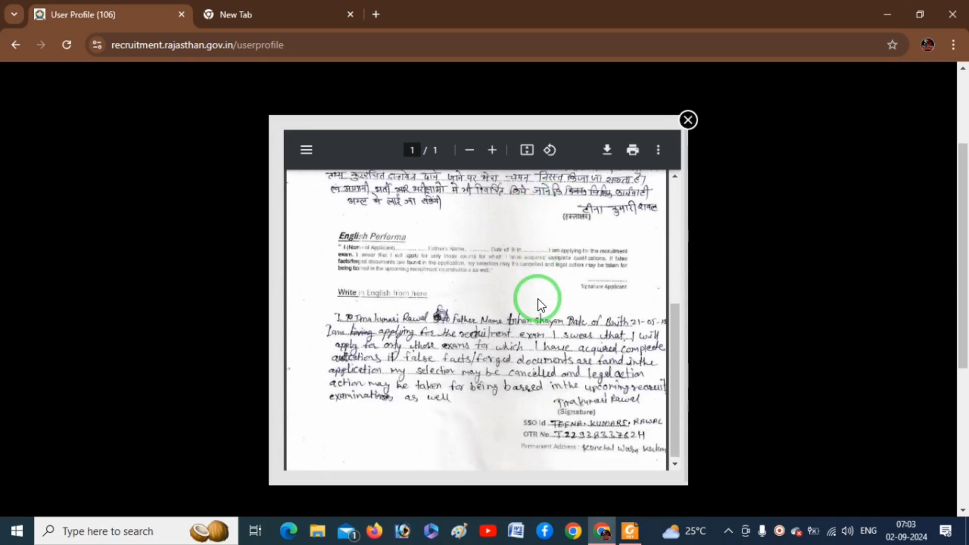
scroll(538, 300, "up", 5)
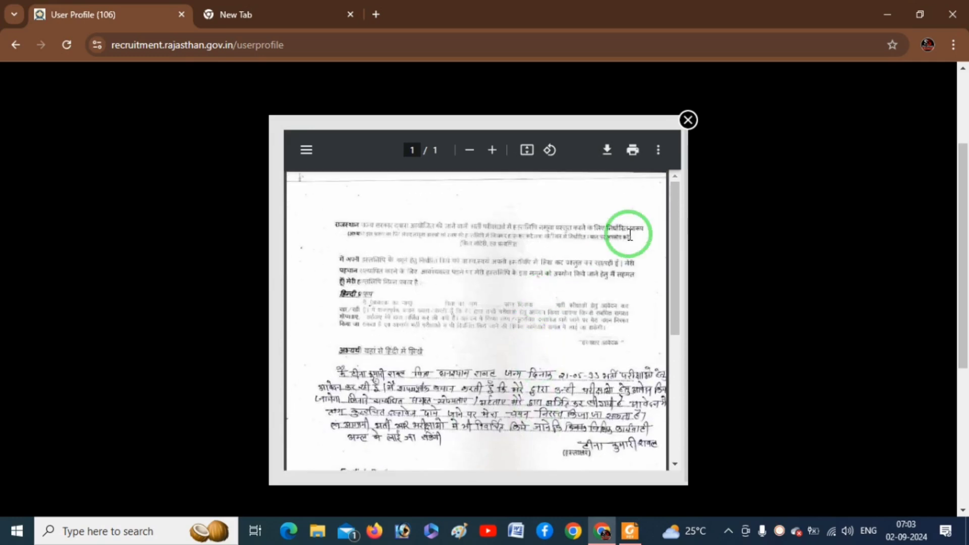
left_click(687, 120)
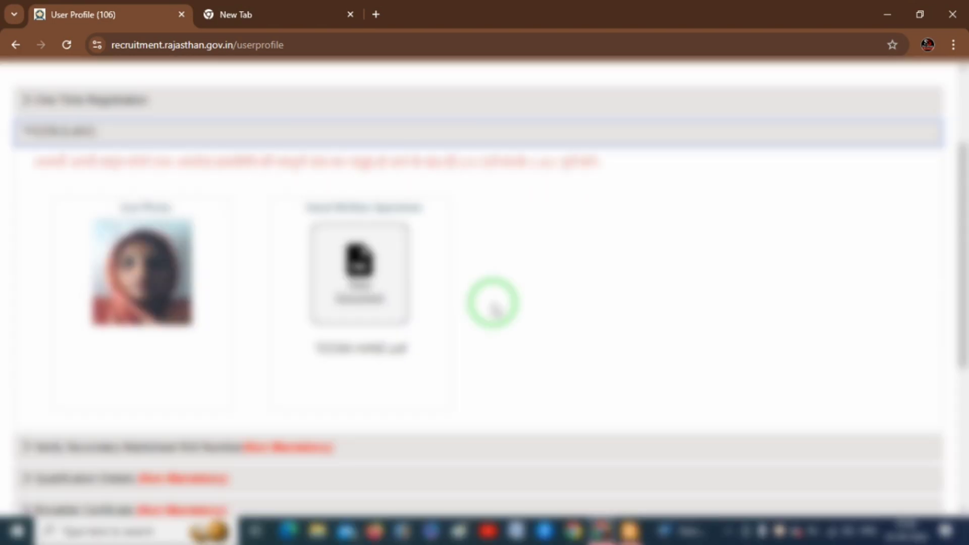
Step: Return to the dashboard and start applying for the Common Eligibility Test (Senior Secondary Level) - 2024, selecting its post
scroll(493, 303, "up", 3)
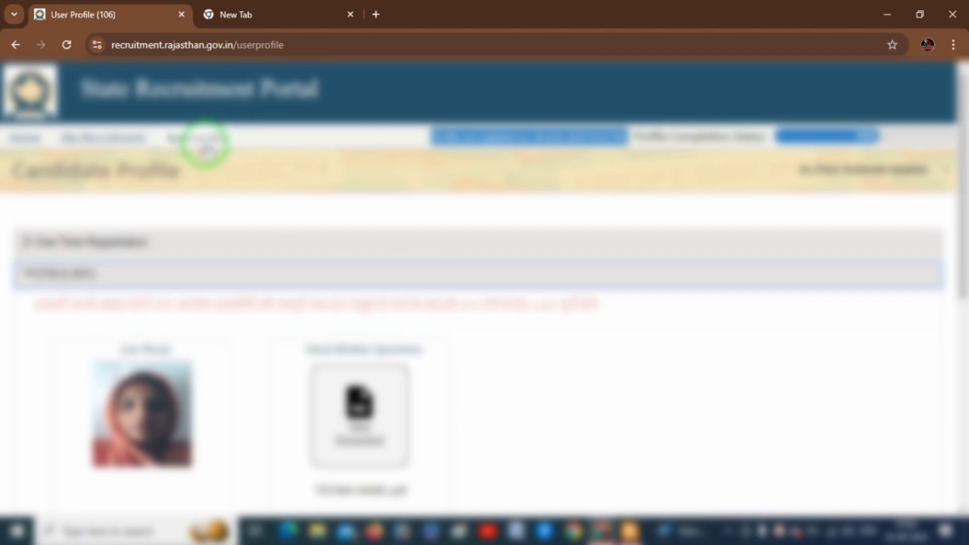
left_click(207, 140)
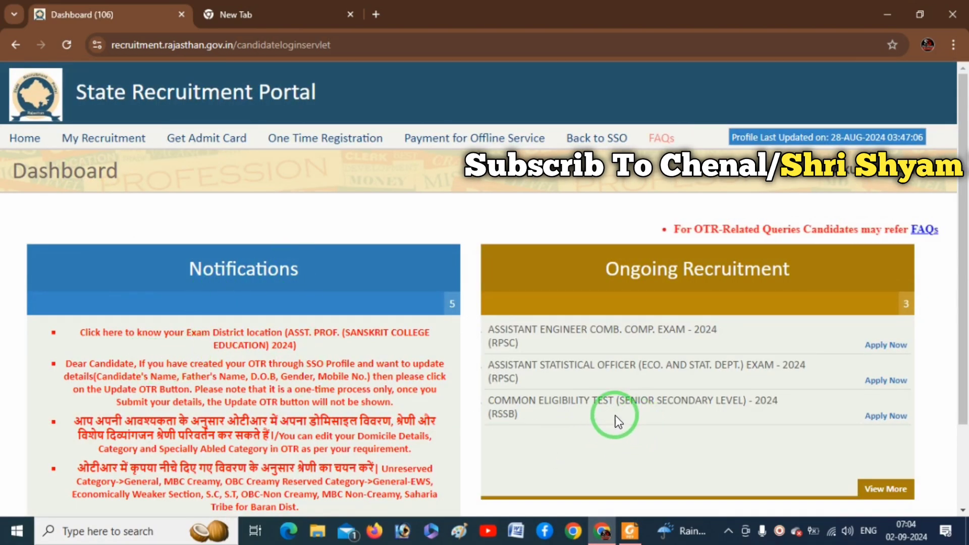
left_click(888, 415)
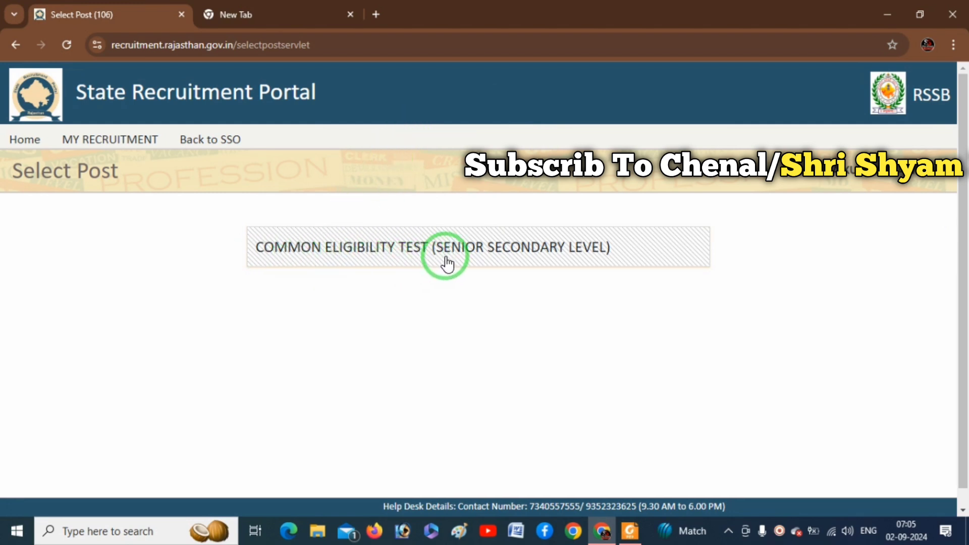
left_click(520, 254)
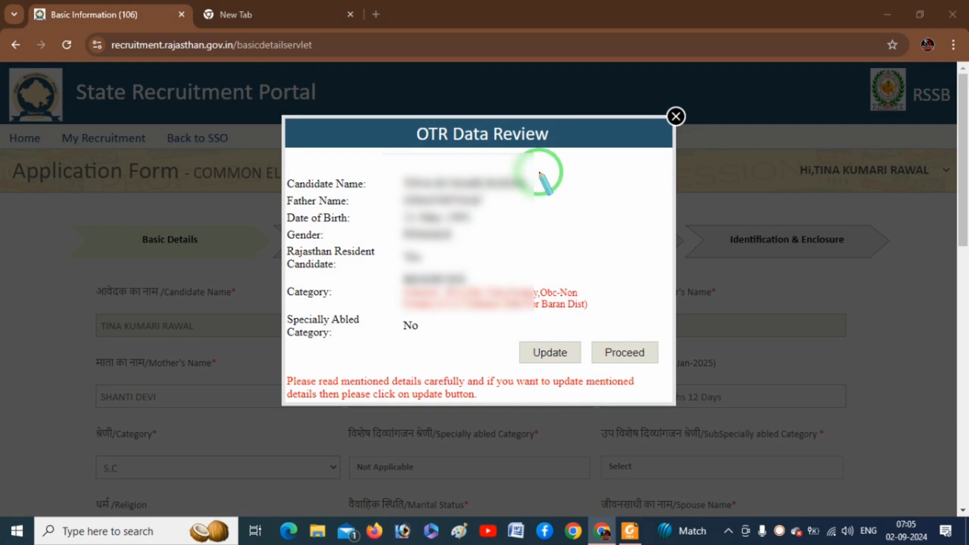
Step: Review the candidate's details in the OTR Data Review with temporary pen marks, and proceed to the application form
mouse_move(540, 172)
left_mouse_down()
mouse_move(536, 205)
mouse_move(488, 246)
mouse_move(474, 280)
mouse_move(575, 280)
mouse_move(597, 311)
mouse_move(437, 333)
mouse_move(435, 356)
left_mouse_up()
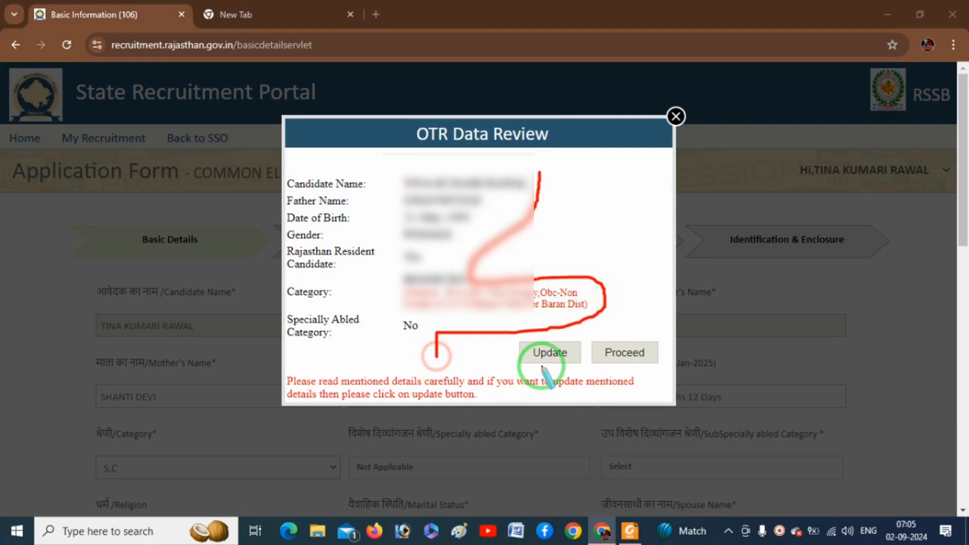
mouse_move(540, 359)
left_mouse_down()
mouse_move(504, 359)
mouse_move(588, 345)
mouse_move(510, 382)
mouse_move(630, 370)
mouse_move(599, 349)
mouse_move(634, 373)
left_mouse_up()
right_click(608, 277)
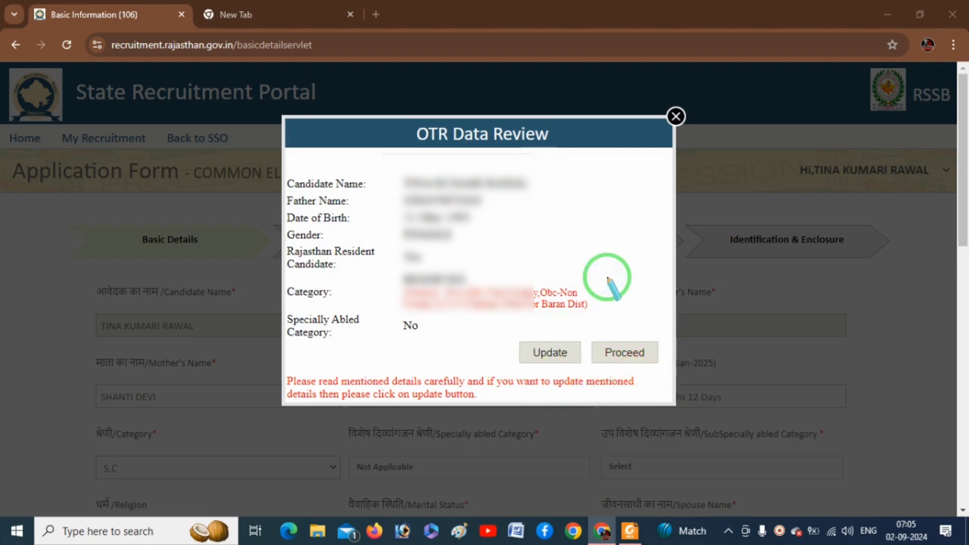
left_click(621, 359)
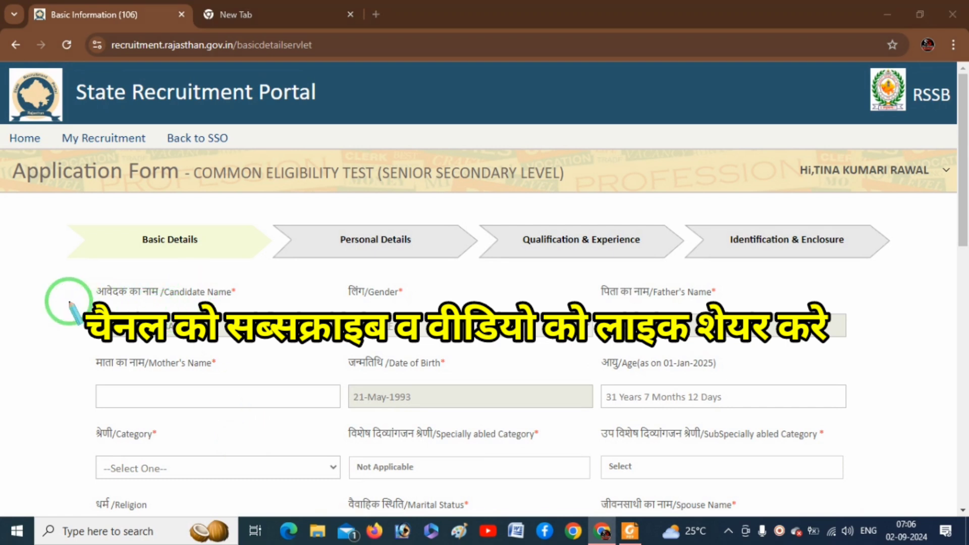
Step: Mark the candidate name, gender, father's name, date of birth and mother's name fields with the screen pen, and clear the marks
mouse_move(69, 301)
left_mouse_down()
mouse_move(93, 314)
mouse_move(145, 292)
left_mouse_up()
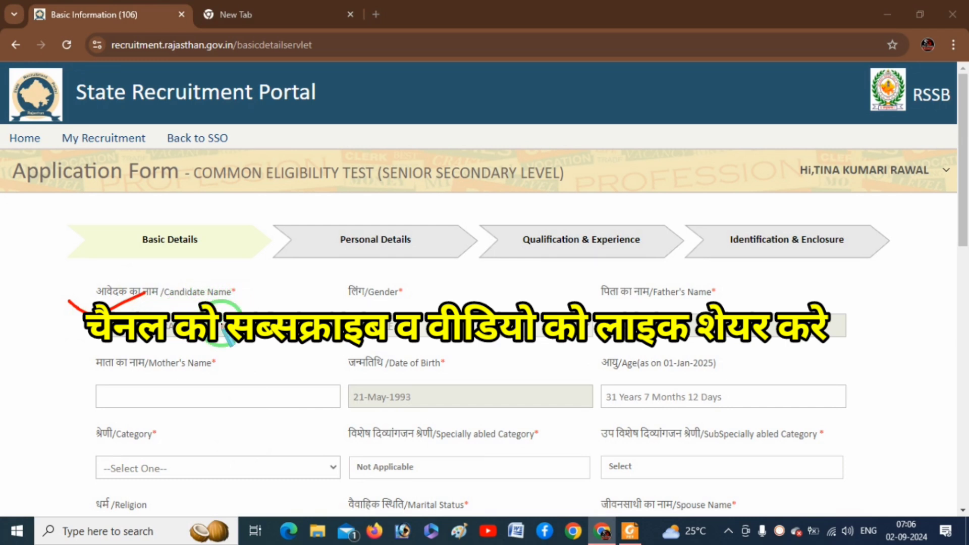
left_click_drag(438, 304, 502, 295)
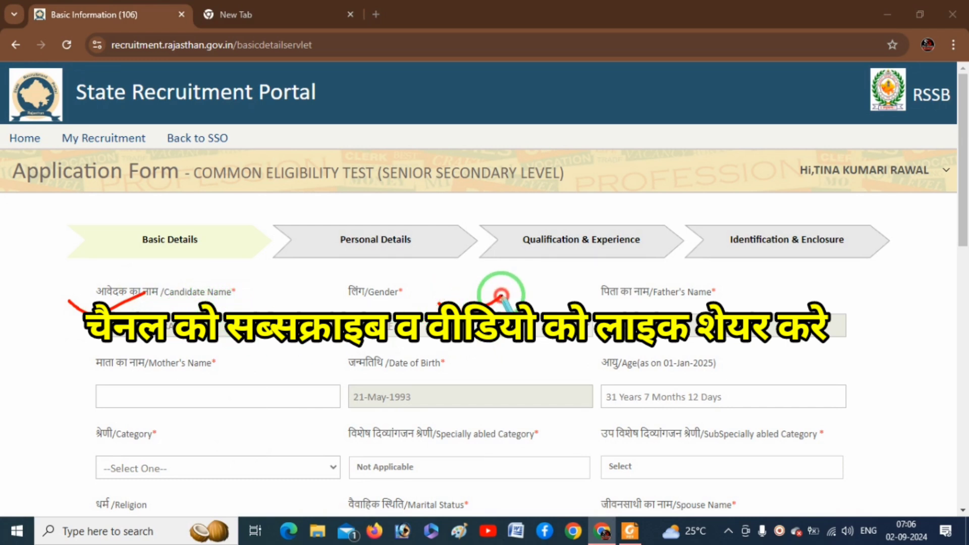
mouse_move(647, 302)
left_mouse_down()
mouse_move(661, 310)
mouse_move(738, 298)
left_mouse_up()
mouse_move(386, 374)
left_mouse_down()
mouse_move(407, 384)
mouse_move(468, 364)
left_mouse_up()
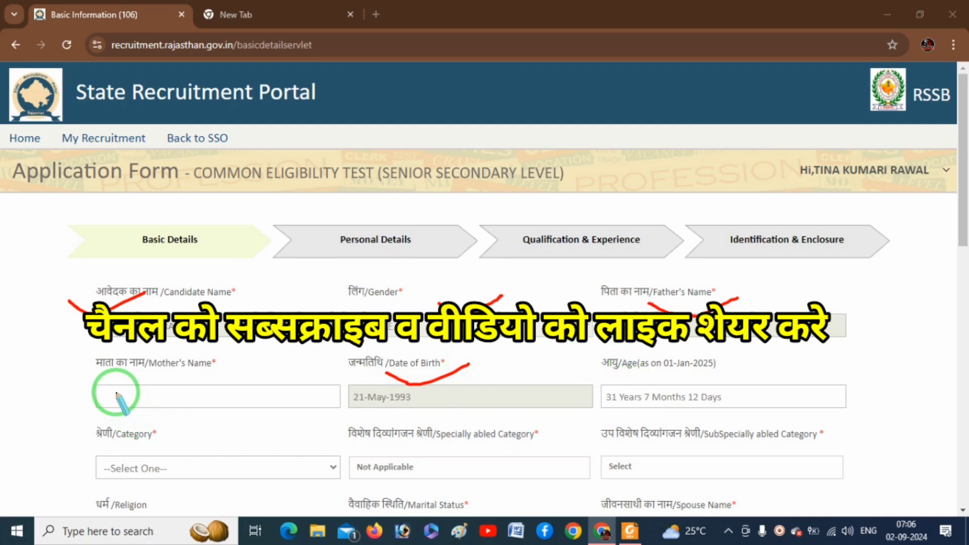
mouse_move(115, 392)
left_mouse_down()
mouse_move(146, 405)
mouse_move(220, 381)
left_mouse_up()
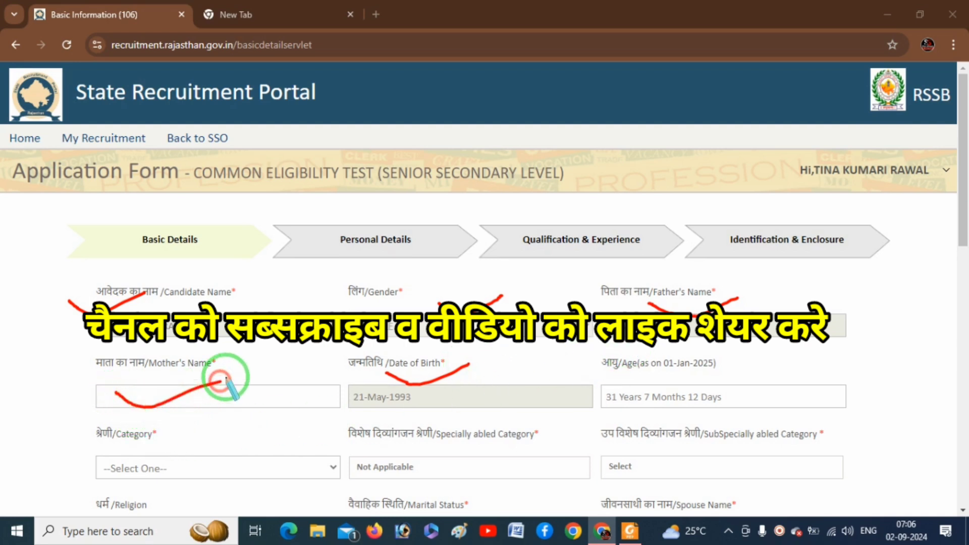
key("Escape")
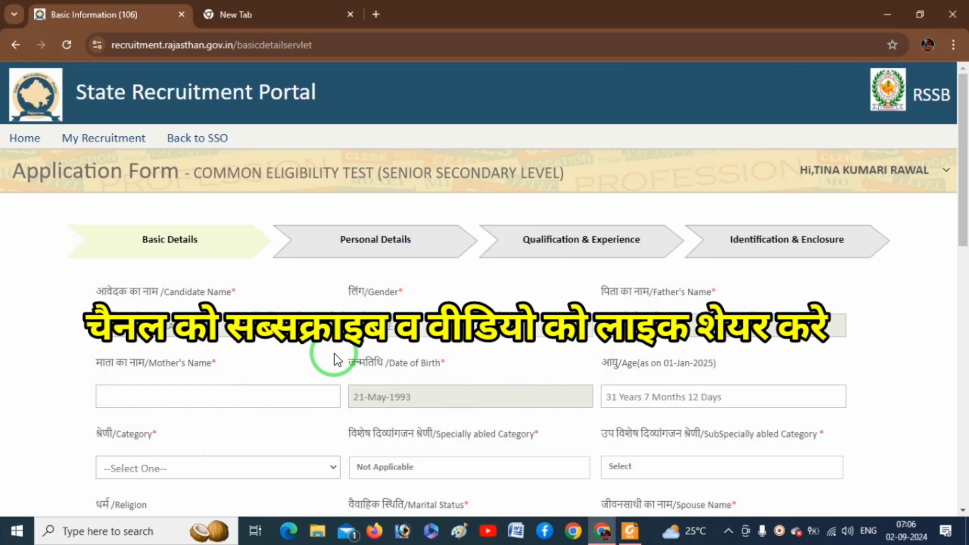
Step: Set the candidate's category to S.C in the Basic Details form
left_click_drag(964, 216, 964, 332)
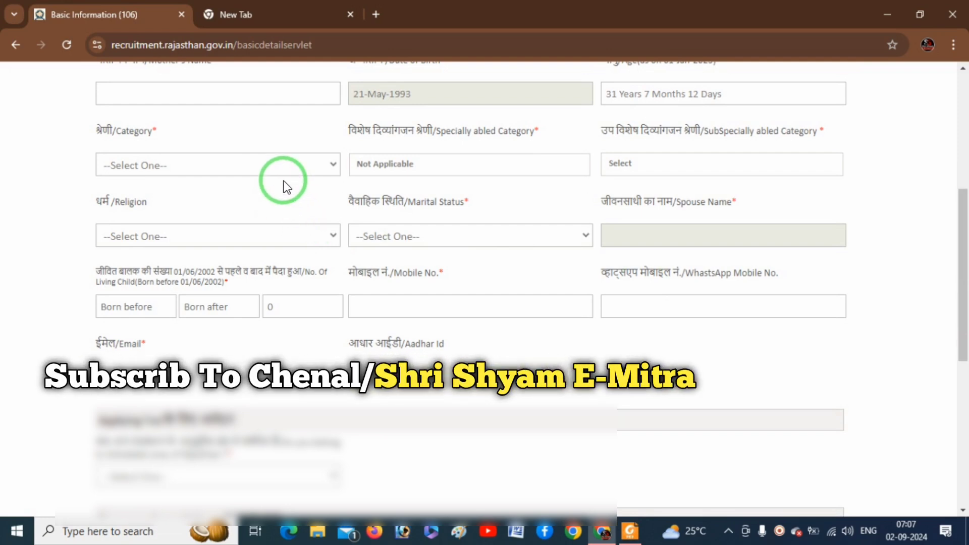
left_click(293, 166)
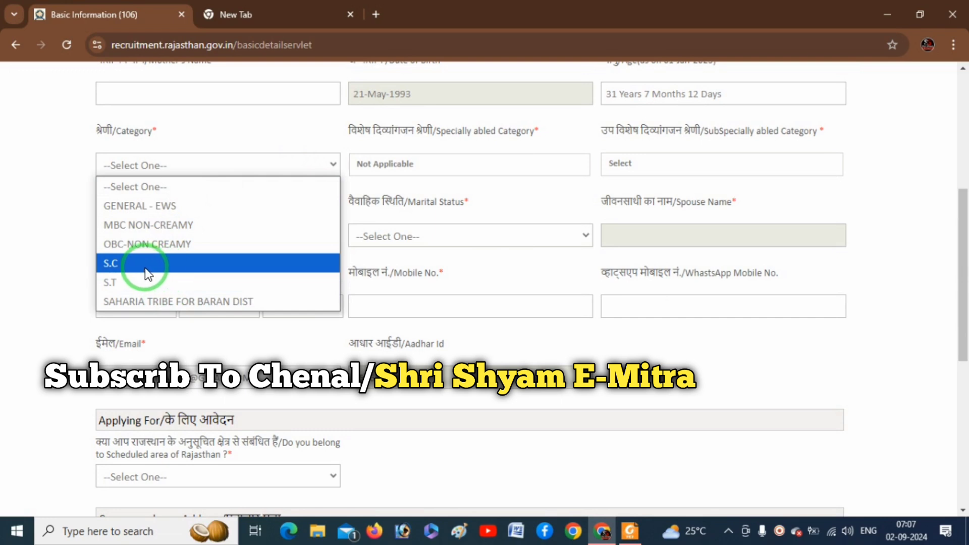
left_click(126, 264)
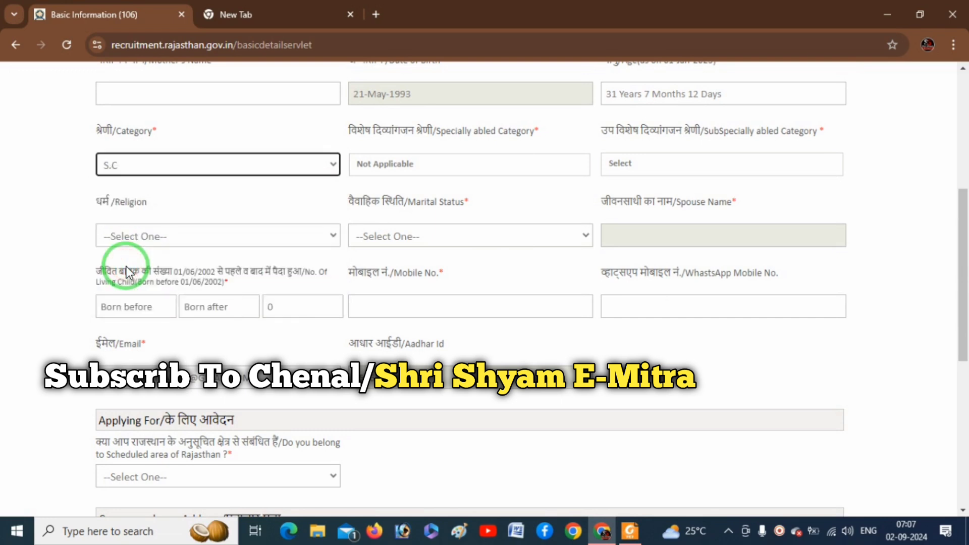
Step: Examine the specially abled category options down to Not Applicable, and open the religion choices
left_click(477, 162)
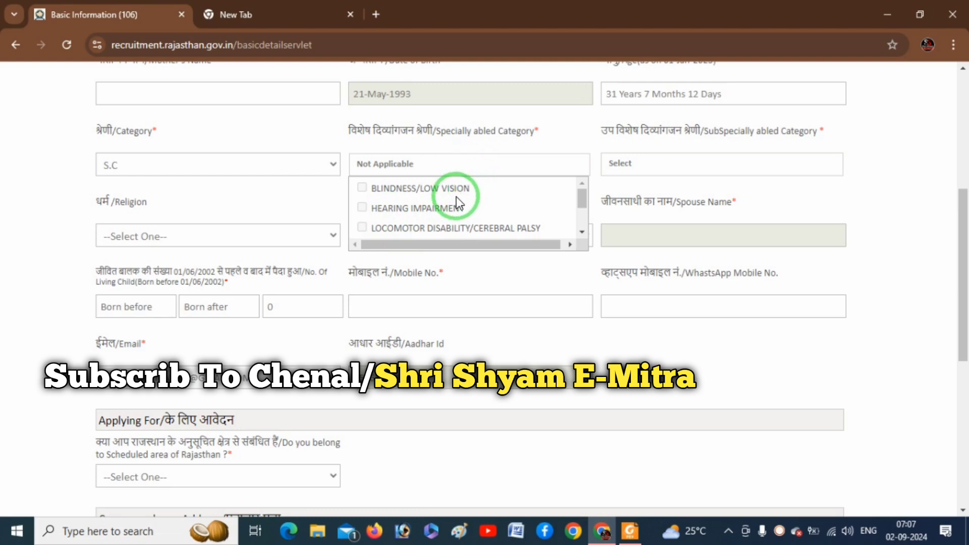
scroll(456, 201, "down", 3)
scroll(439, 214, "up", 3)
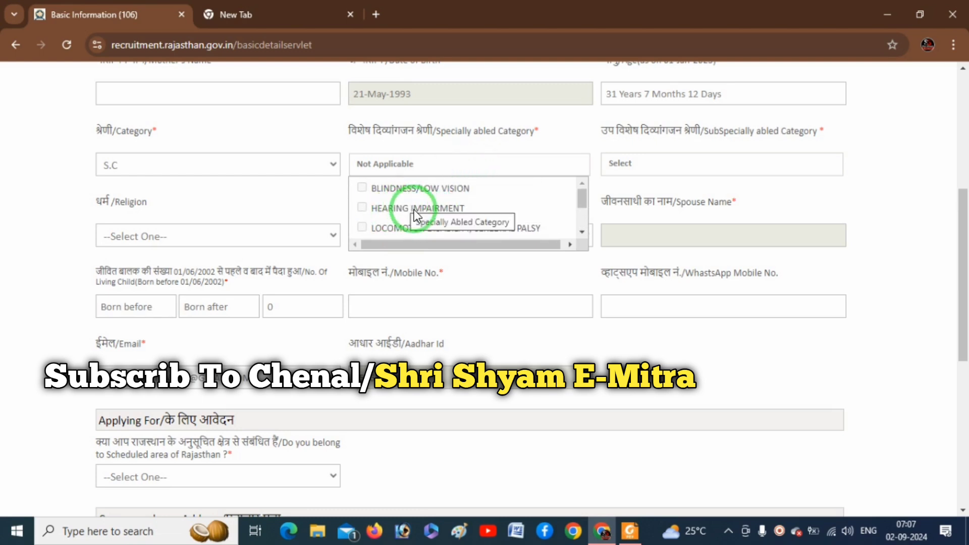
scroll(414, 210, "down", 3)
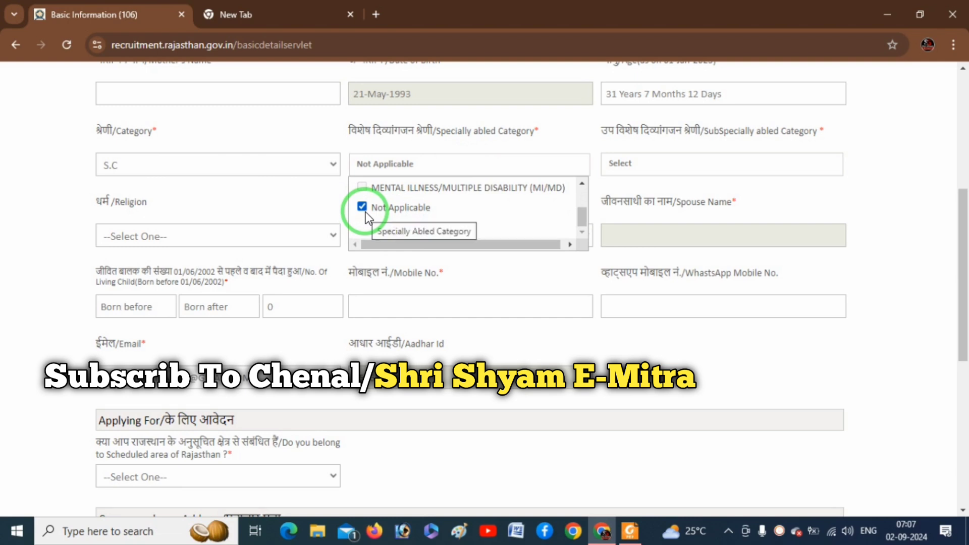
left_click(802, 204)
left_click(360, 244)
left_click(268, 234)
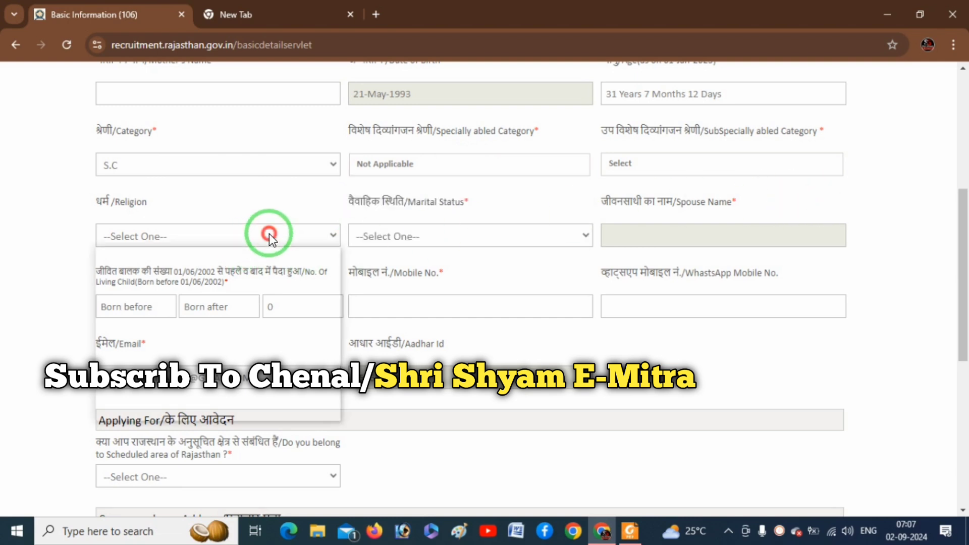
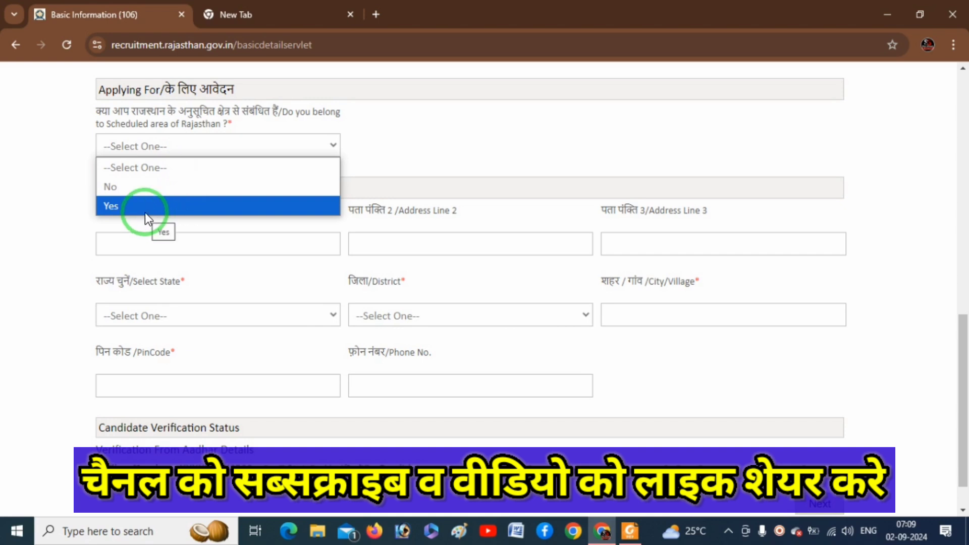
Step: Answer No for belonging to the Scheduled area of Rajasthan, and enter VP, TEH and DIST in address lines 1 to 3
left_click(134, 189)
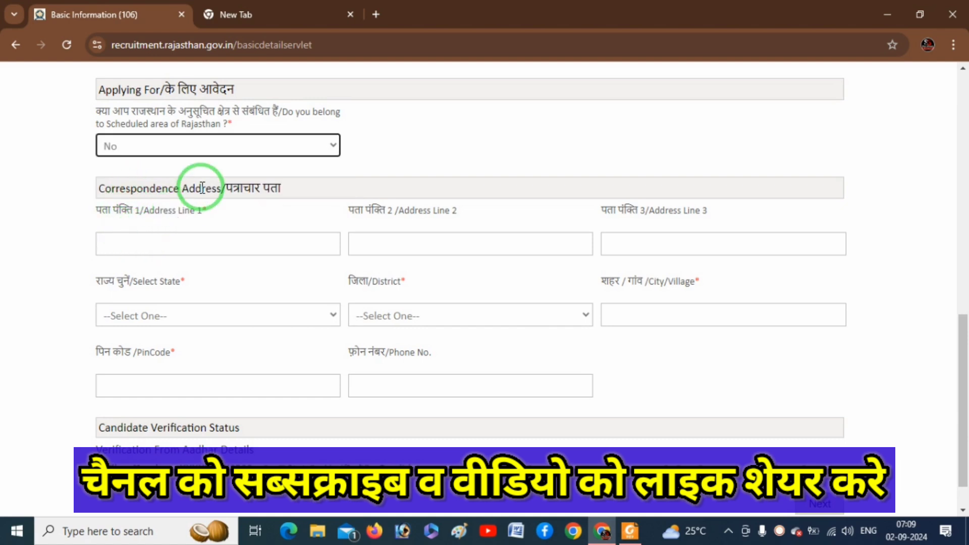
left_click(208, 240)
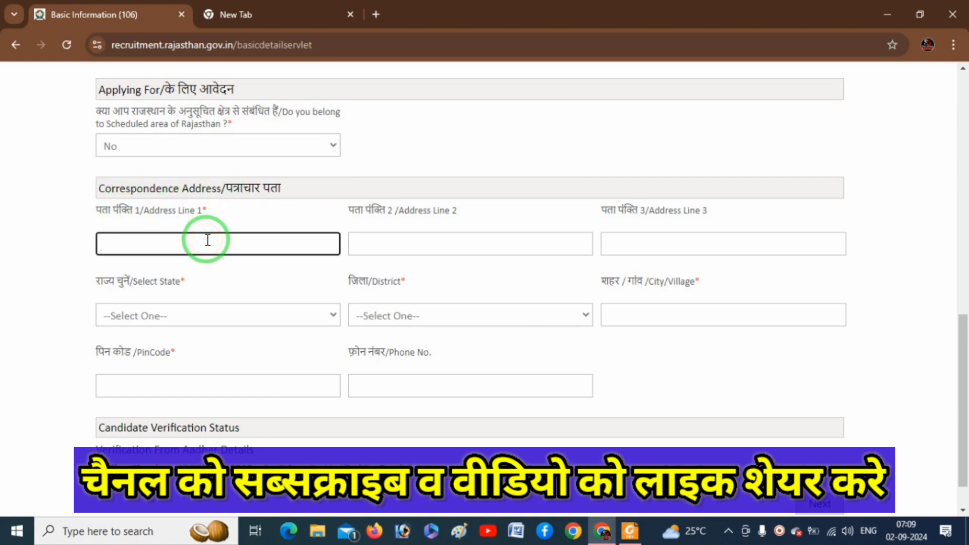
key("Tab")
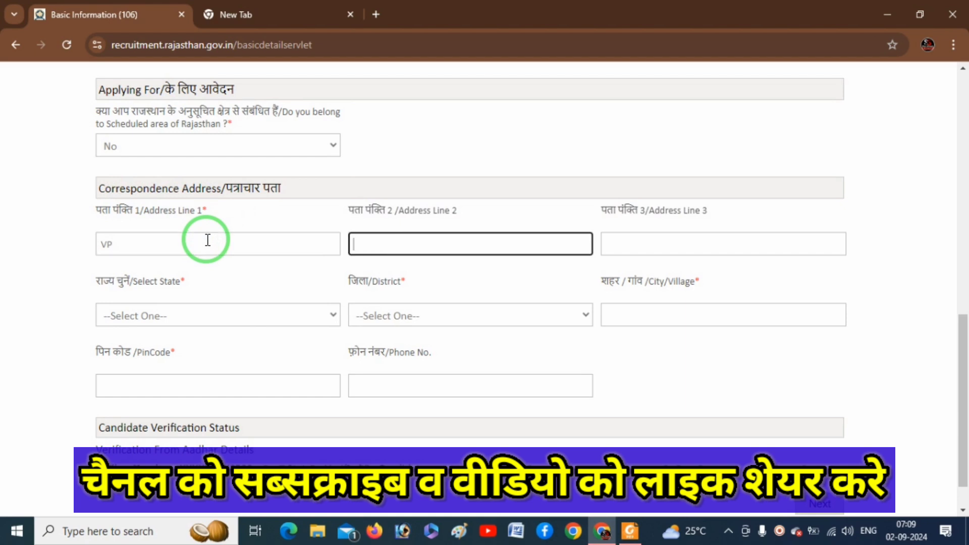
type("TEH")
key("Tab")
type("DIST")
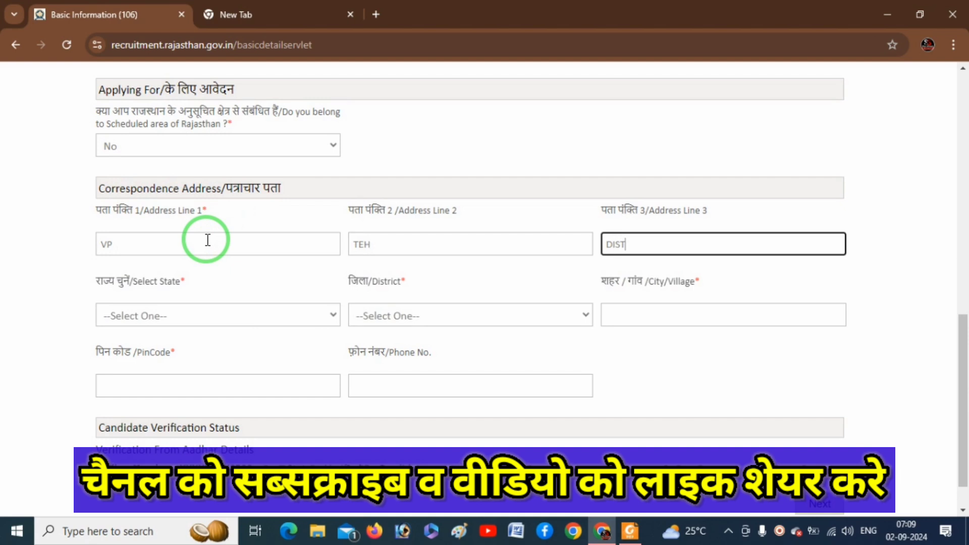
Step: Set the correspondence address's state to Rajasthan and its district to Bhilwara
left_click(234, 324)
key("r")
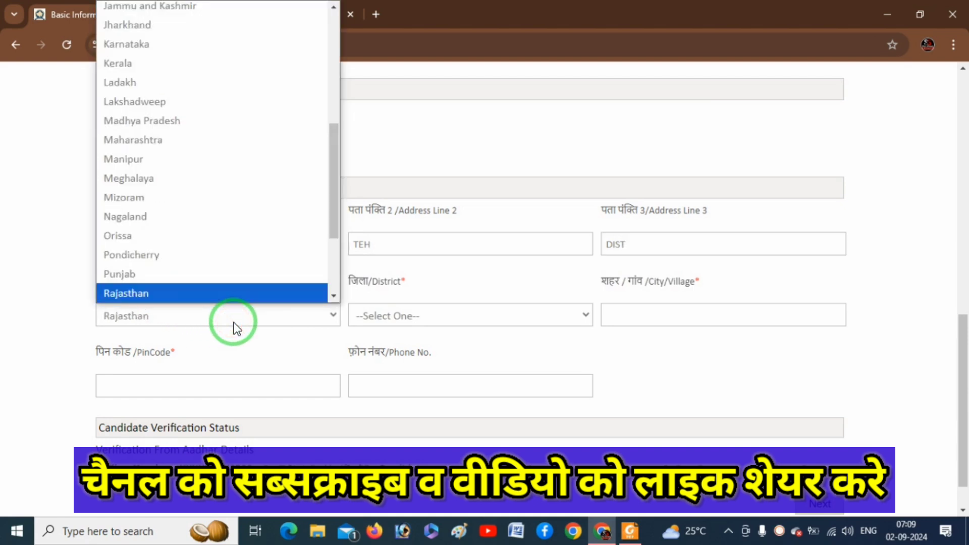
key("Return")
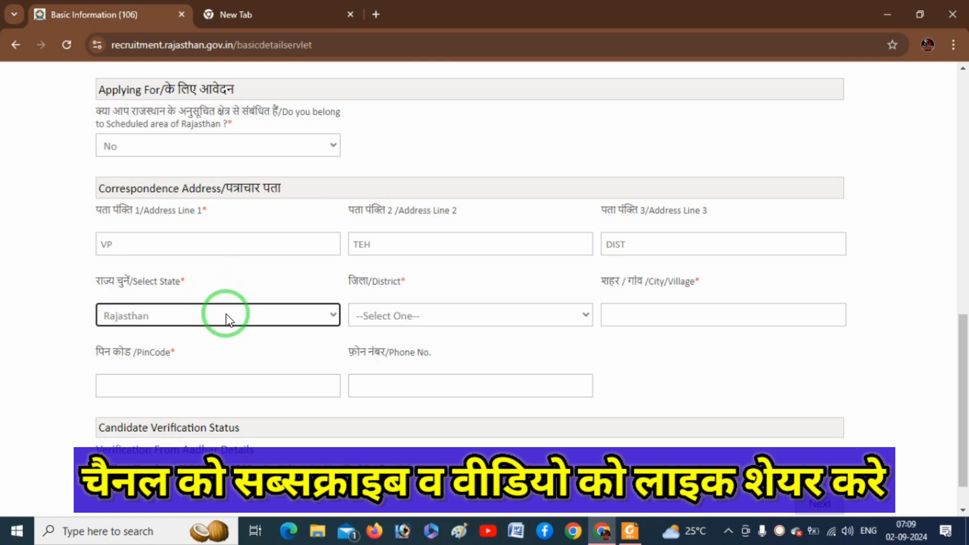
left_click(522, 320)
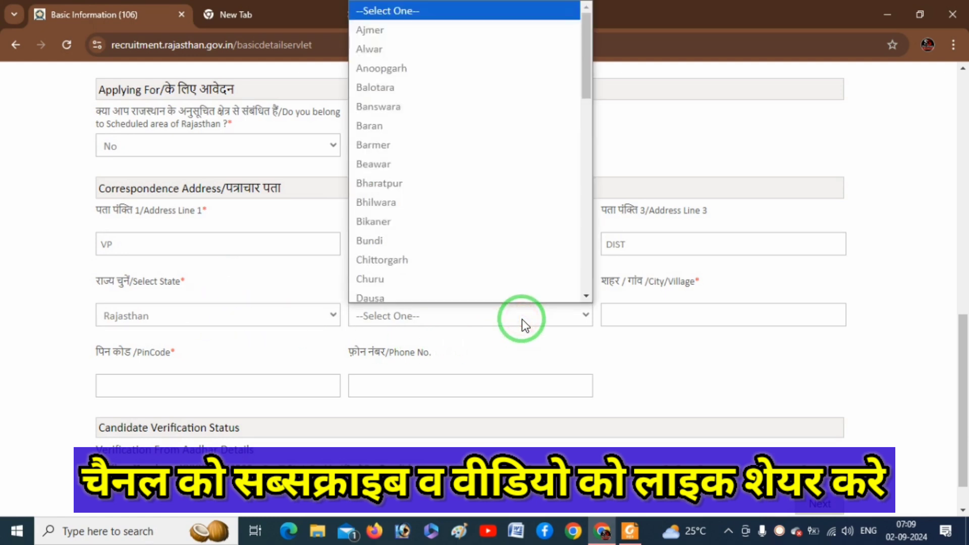
type("bhi")
key("Return")
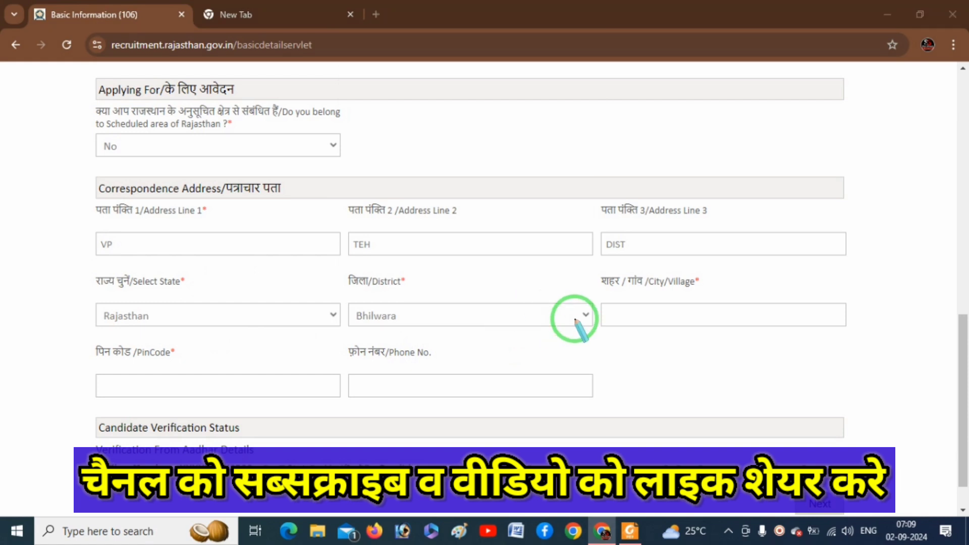
Step: Mark the City/Village and PinCode fields with temporary pen strokes, and proceed to the Personal Details stage
left_click(638, 309)
mouse_move(638, 310)
left_mouse_down()
mouse_move(692, 316)
mouse_move(730, 298)
left_mouse_up()
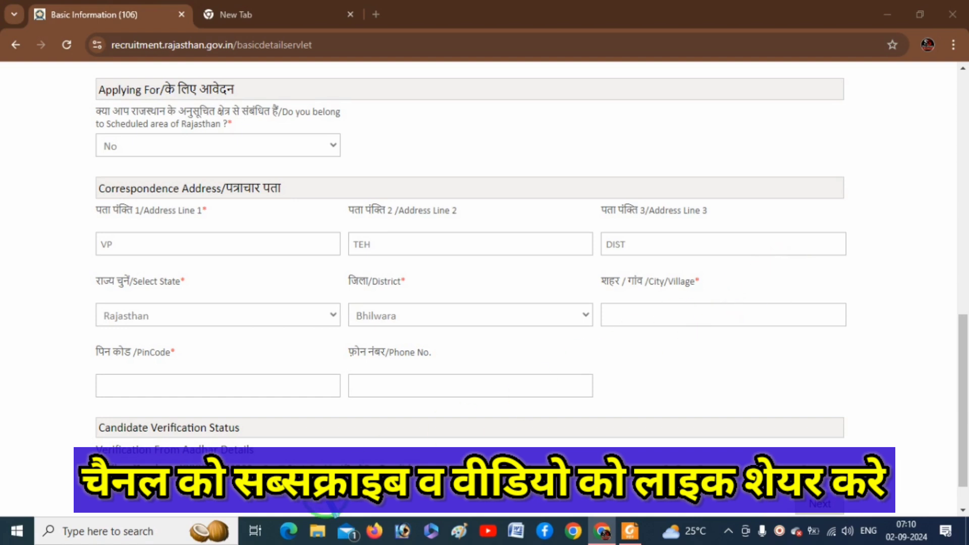
mouse_move(134, 389)
left_mouse_down()
mouse_move(153, 403)
mouse_move(281, 368)
left_mouse_up()
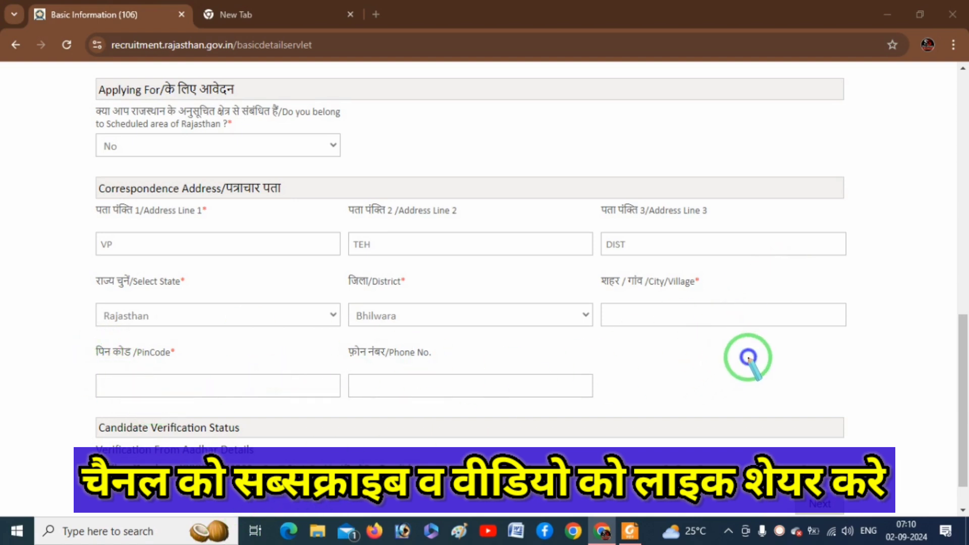
key("Escape")
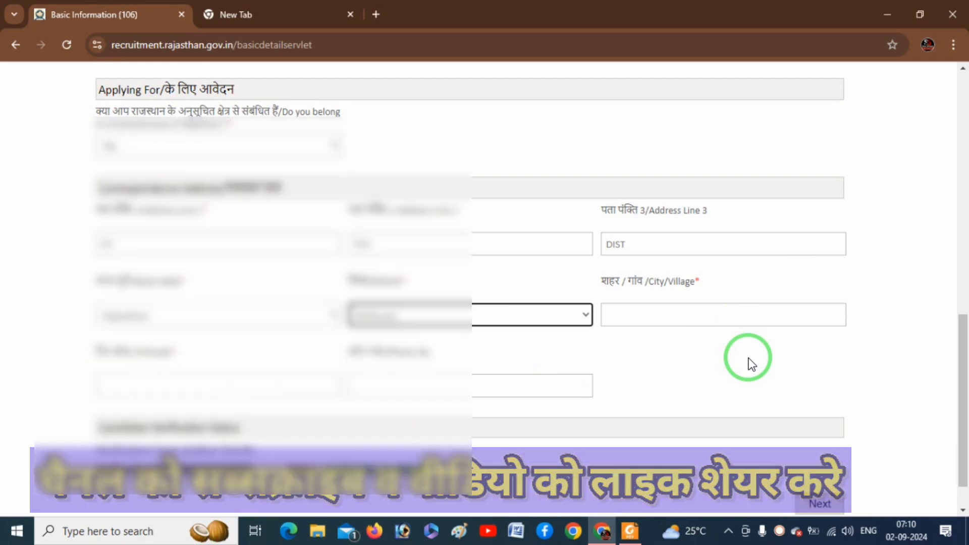
left_click_drag(967, 406, 966, 426)
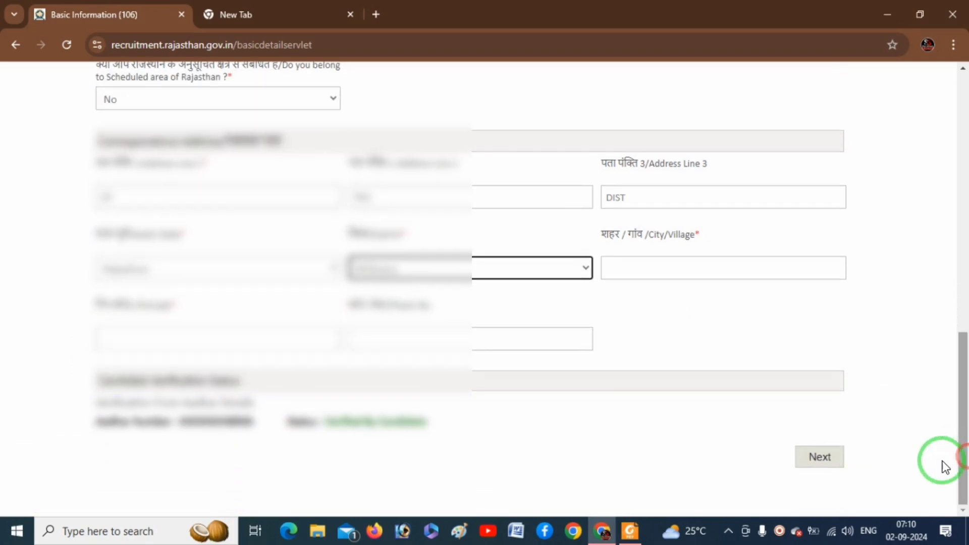
left_click(819, 456)
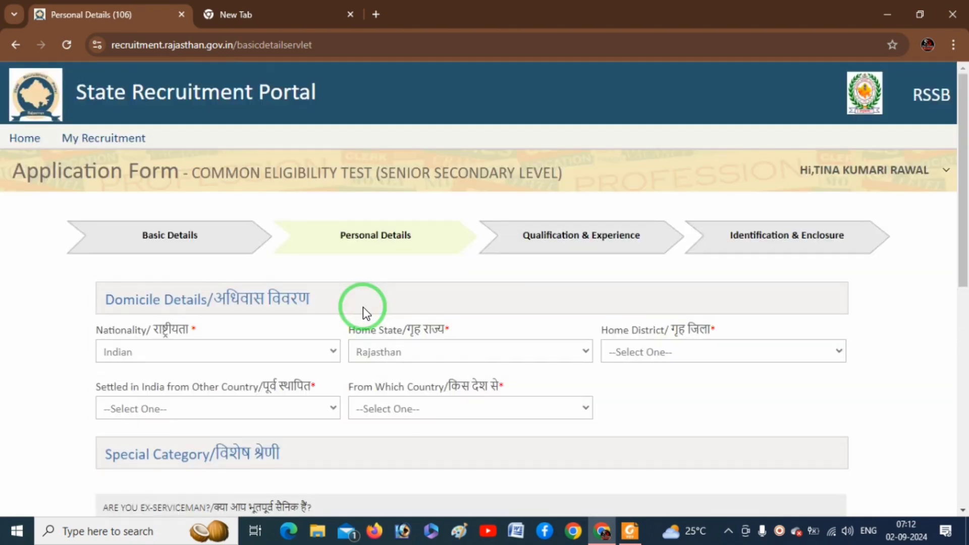
Step: Underline the Personal Details stage heading with the screen pen, and clear the mark
scroll(367, 319, "down", 1)
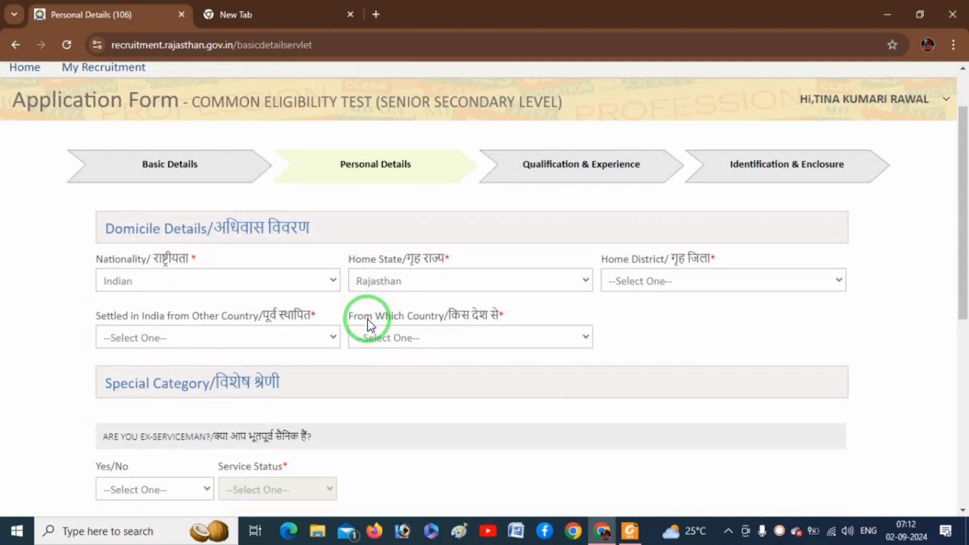
key("ctrl+alt+d")
left_click_drag(340, 188, 399, 189)
right_click(660, 346)
key("Escape")
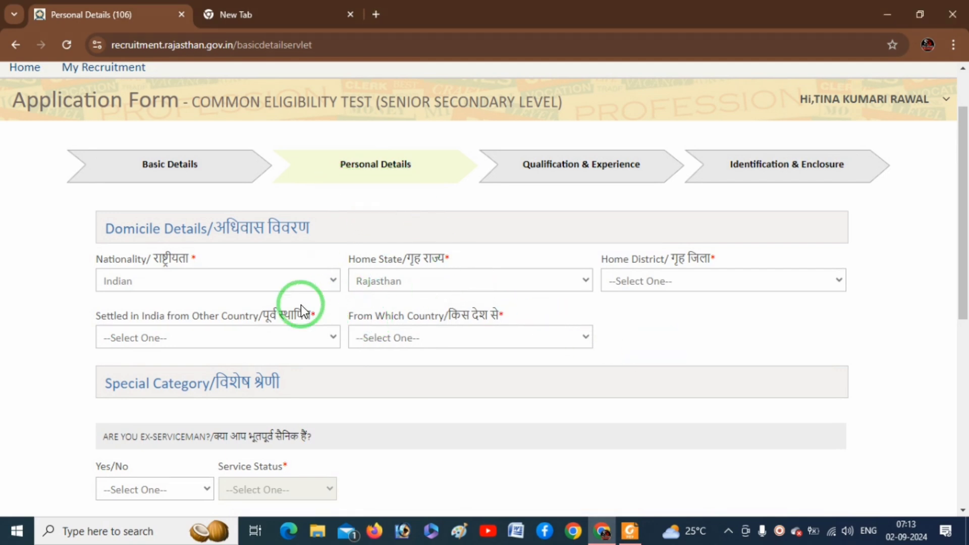
Step: Keep Rajasthan as the home state, dismiss the CCleaner pop-up, and set the home district to Shahpura
left_click(489, 276)
left_click(488, 277)
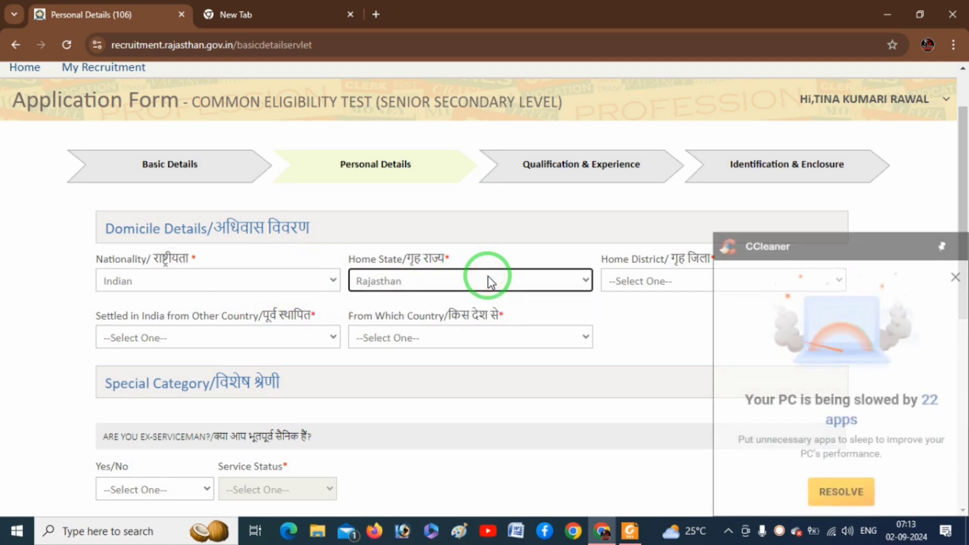
left_click(954, 277)
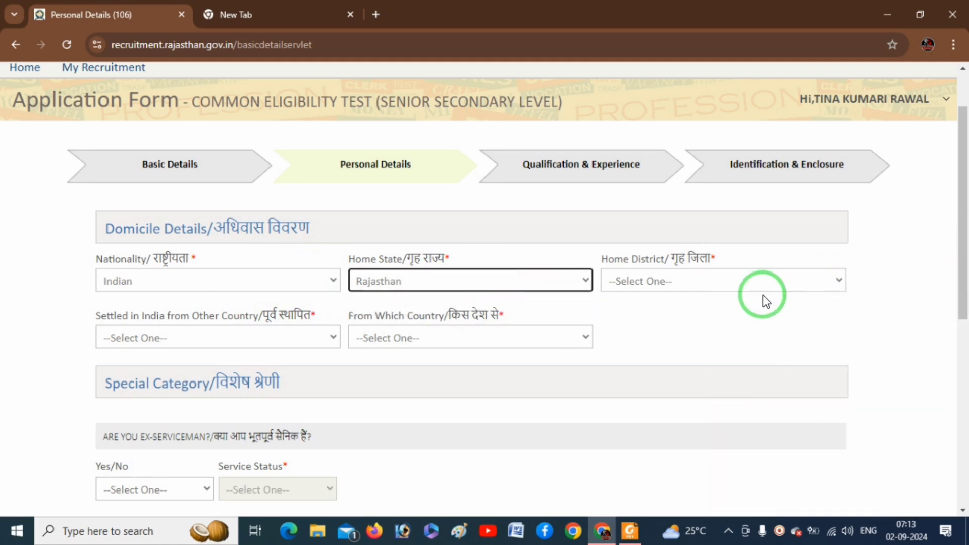
left_click(705, 284)
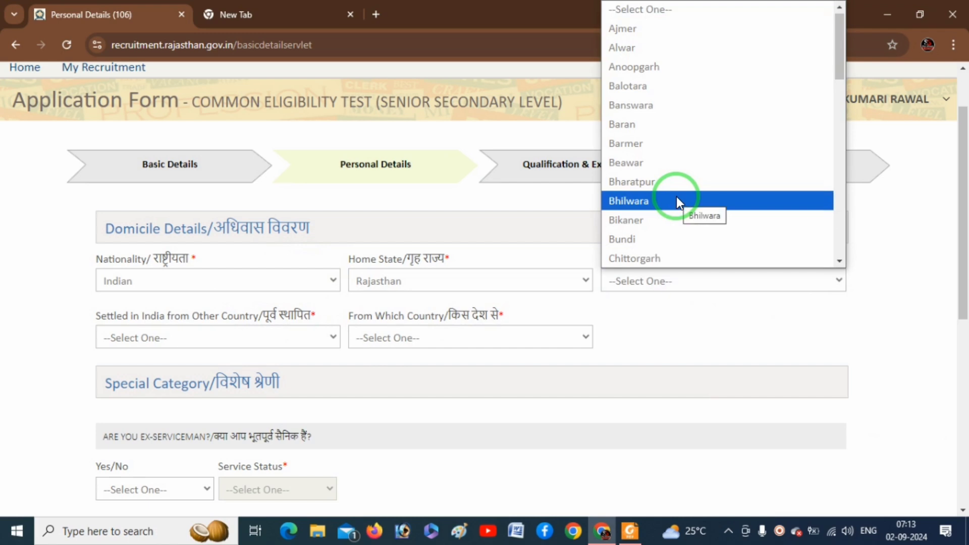
type("bh")
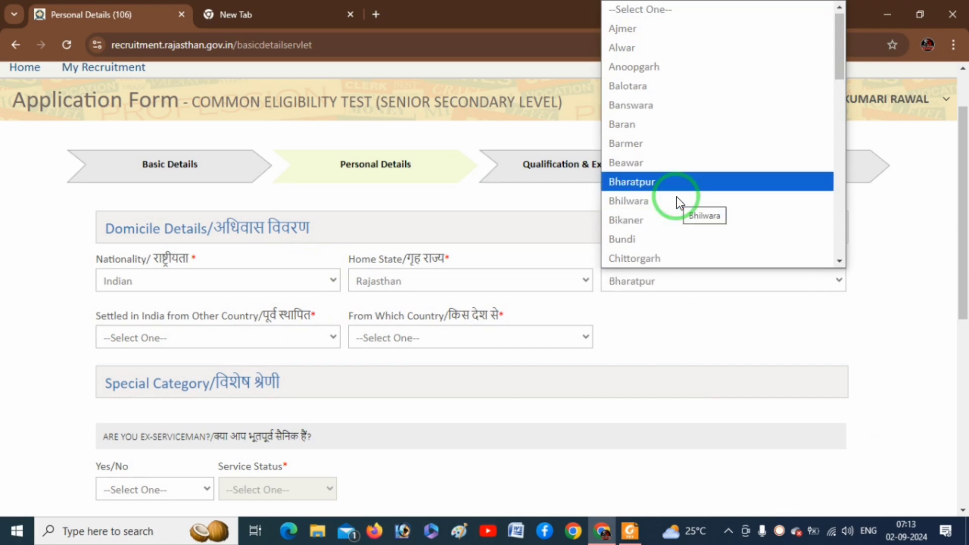
type("s")
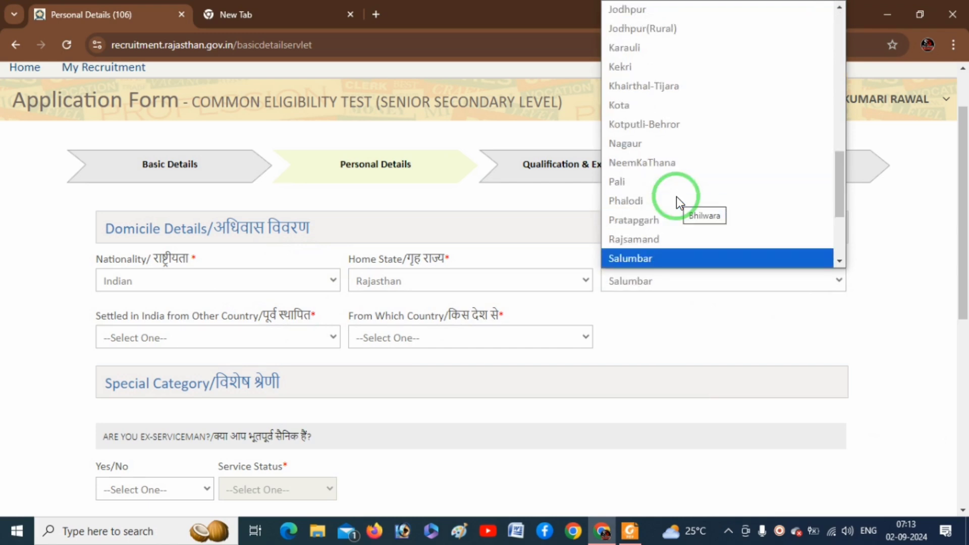
type("sh")
key("Return")
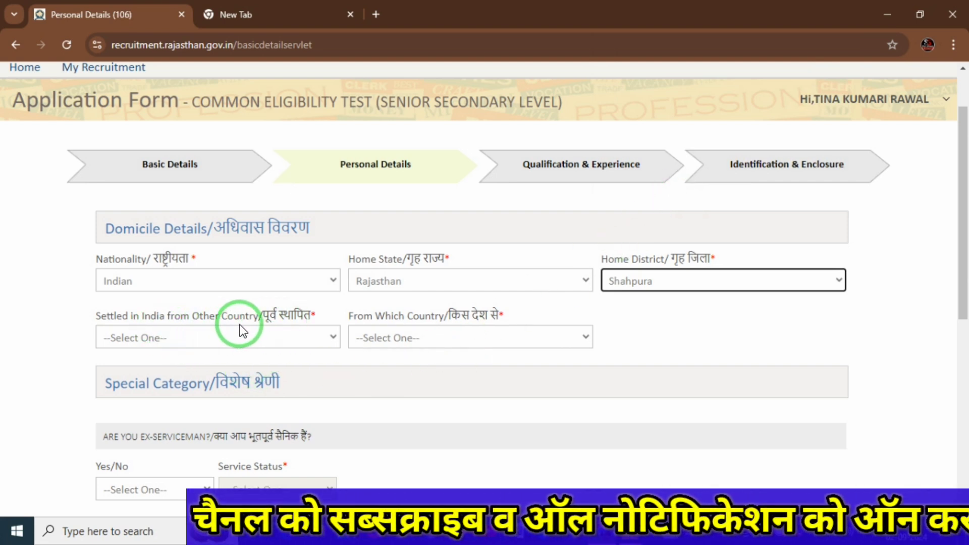
Step: Try Yes for Settled in India from Other Country, and view the country choices
left_click(241, 347)
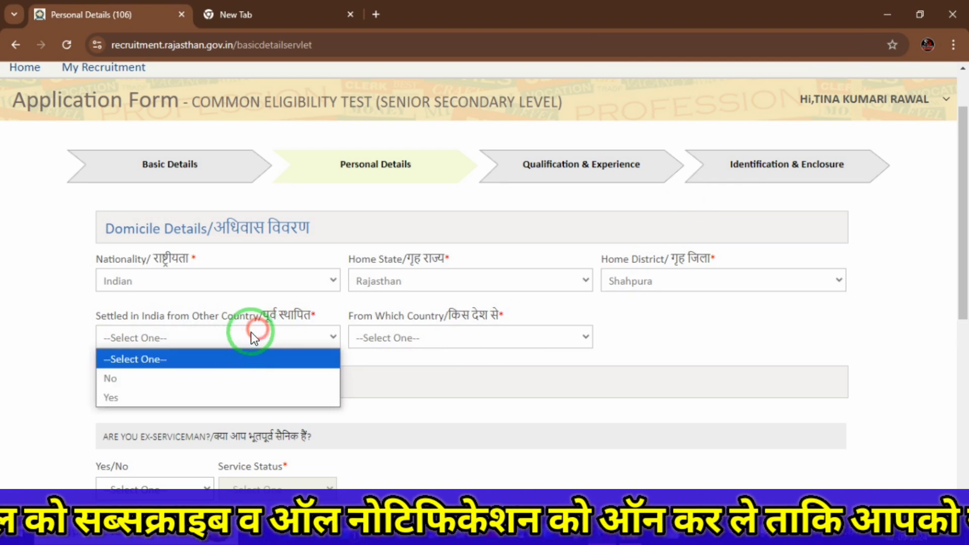
left_click(153, 400)
left_click(450, 346)
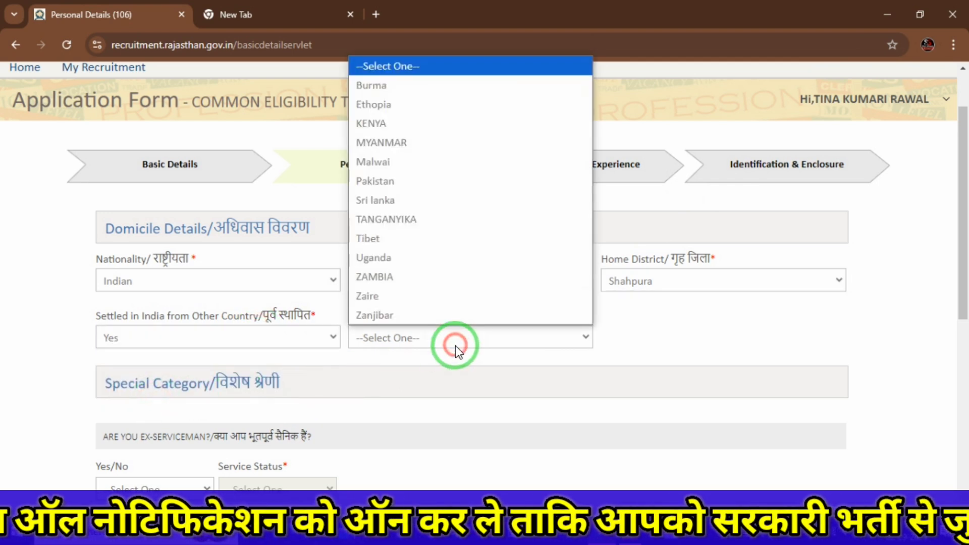
left_click(455, 346)
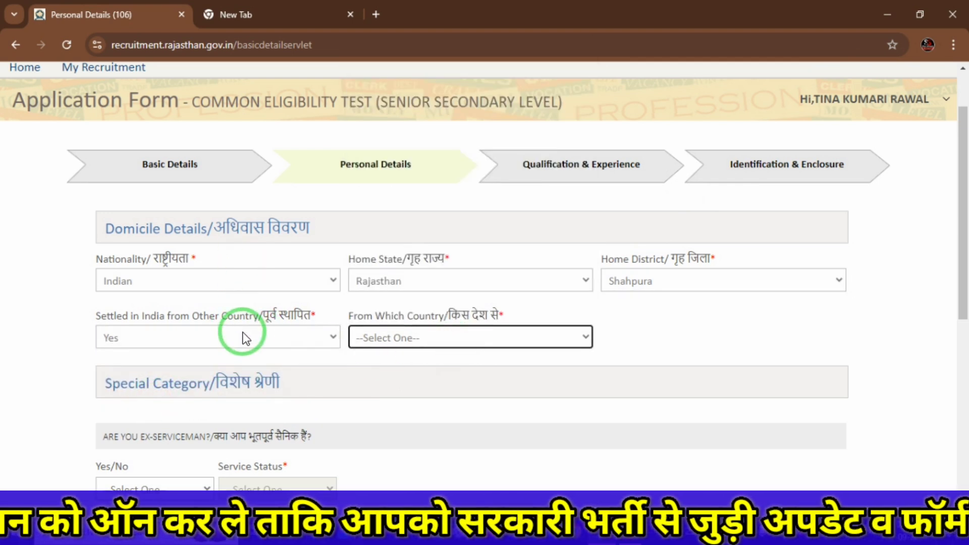
Step: Answer No to Settled in India from Other Country, and No to the ex-serviceman question
left_click(261, 334)
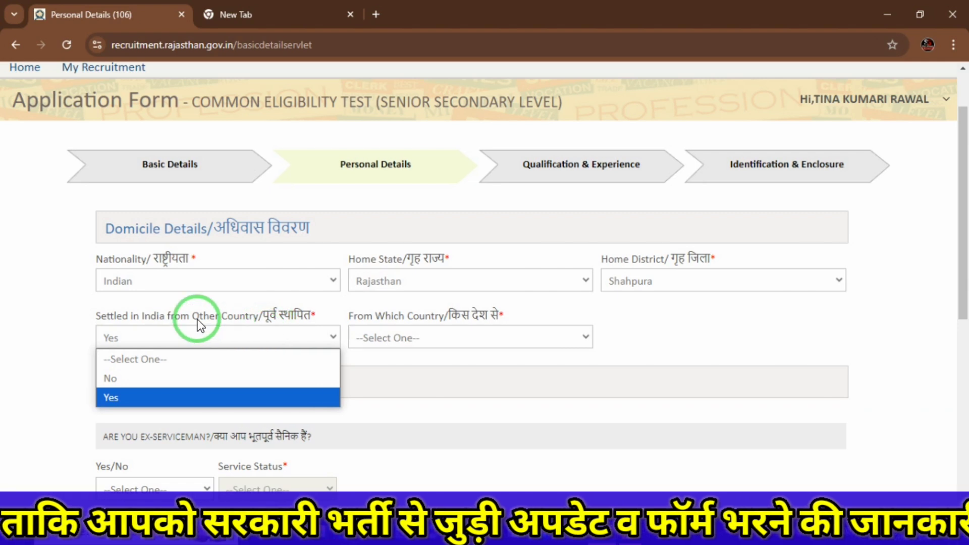
left_click(124, 379)
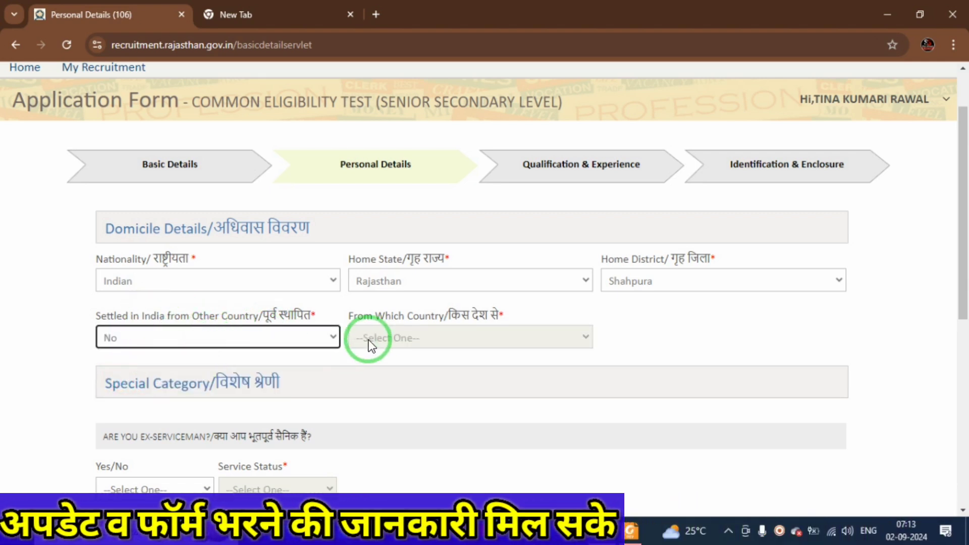
scroll(470, 347, "down", 3)
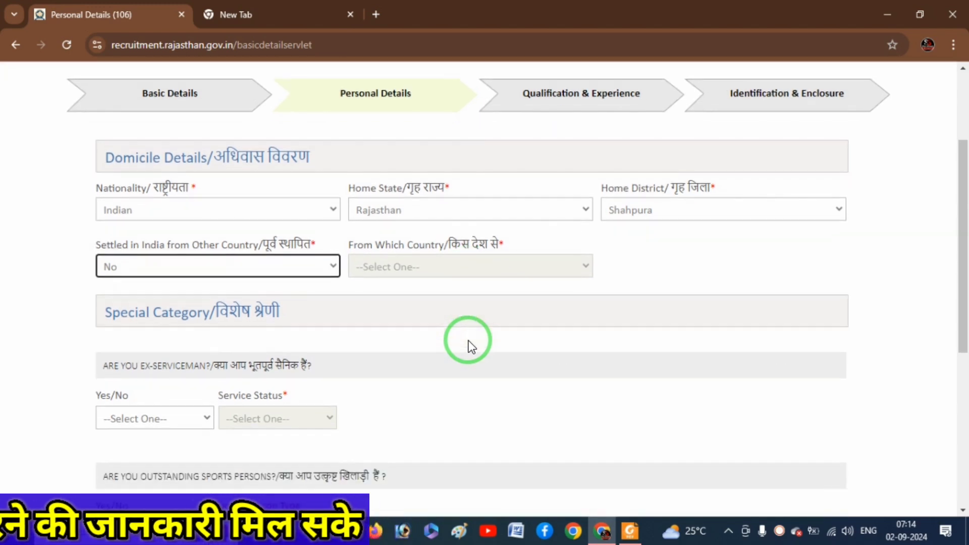
scroll(471, 347, "down", 2)
scroll(471, 347, "down", 1)
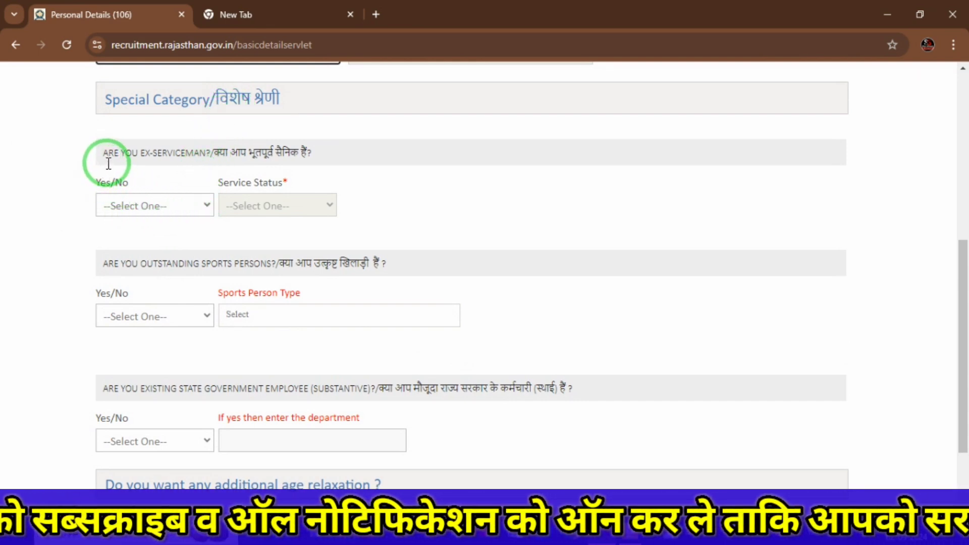
left_click(158, 207)
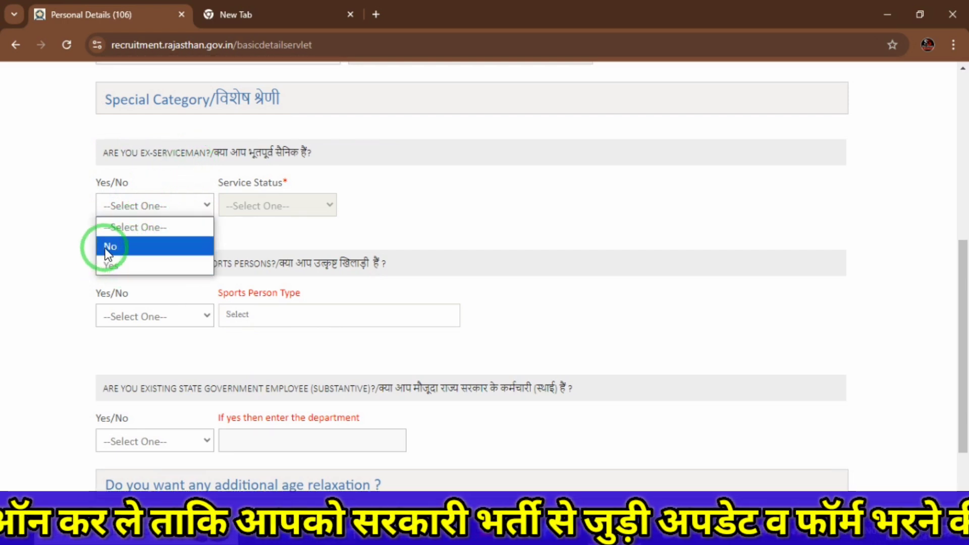
left_click(119, 246)
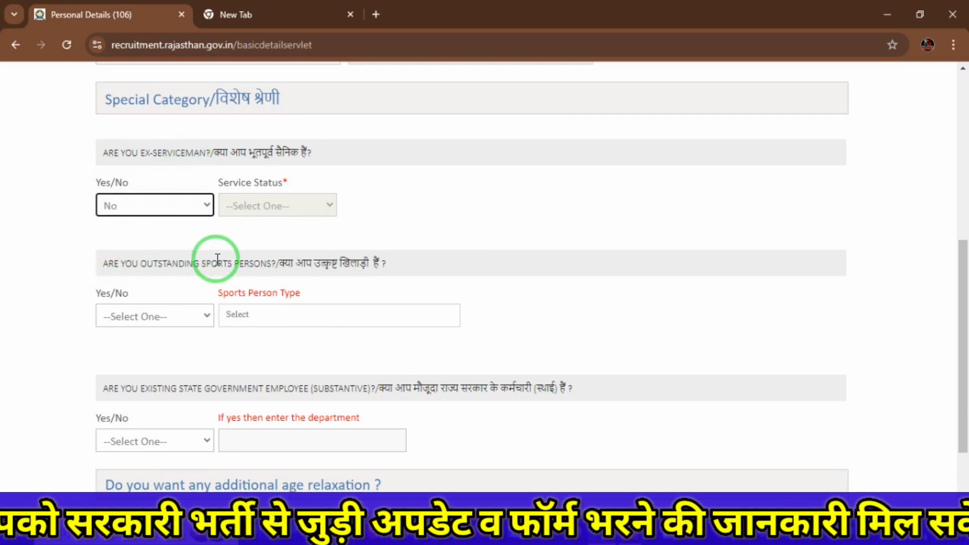
Step: Try Yes for the outstanding sports person question, and view the available sports person types
left_click(161, 317)
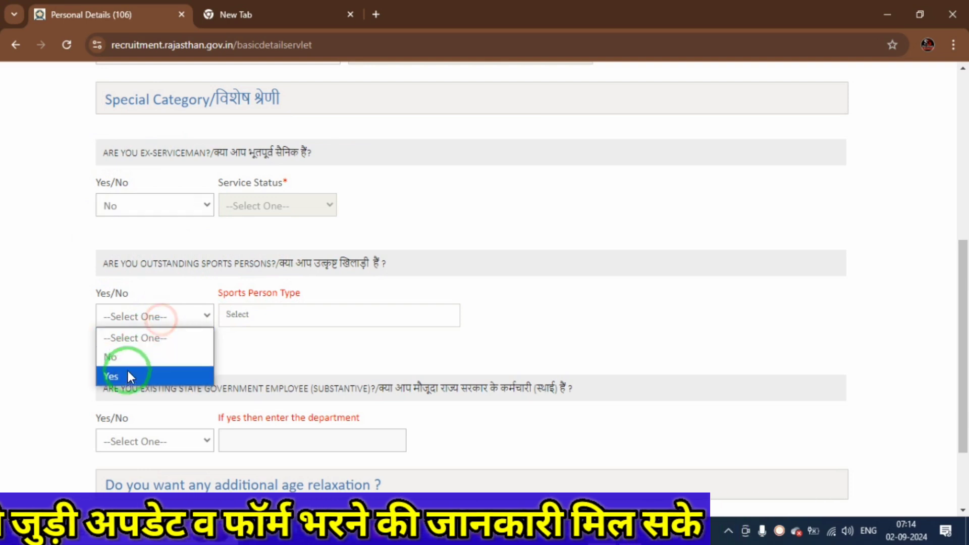
left_click(126, 372)
left_click(234, 310)
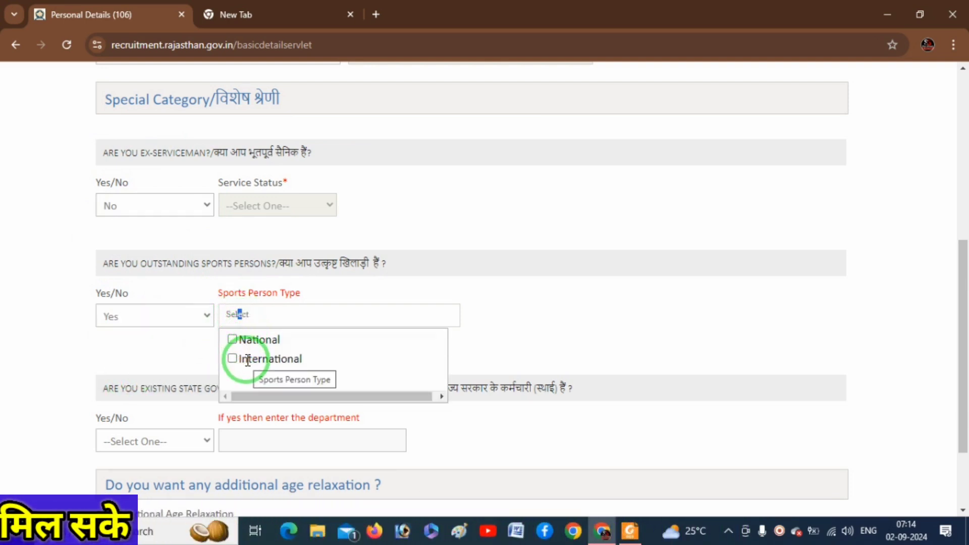
left_click(41, 286)
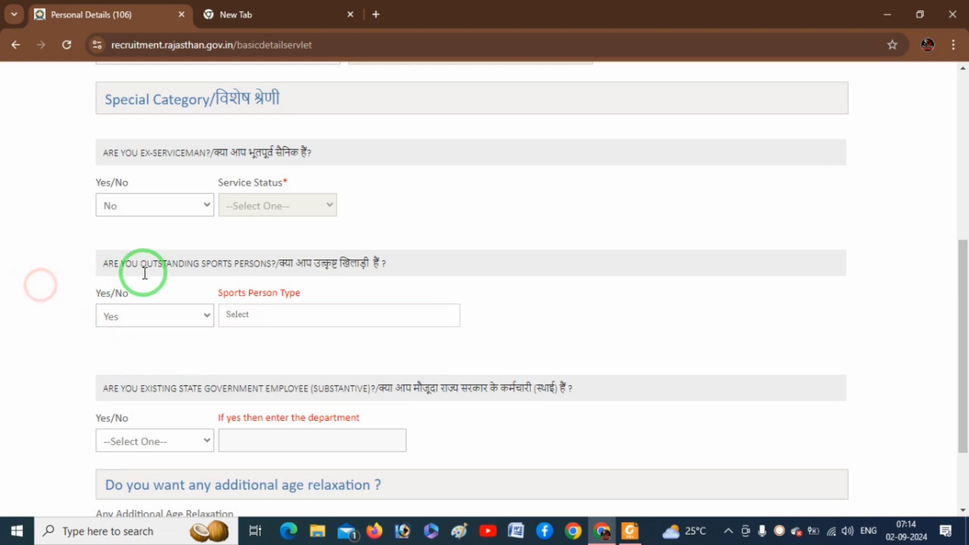
Step: Answer No to the outstanding sports person question in the Special Category section
left_click(196, 315)
left_click(149, 356)
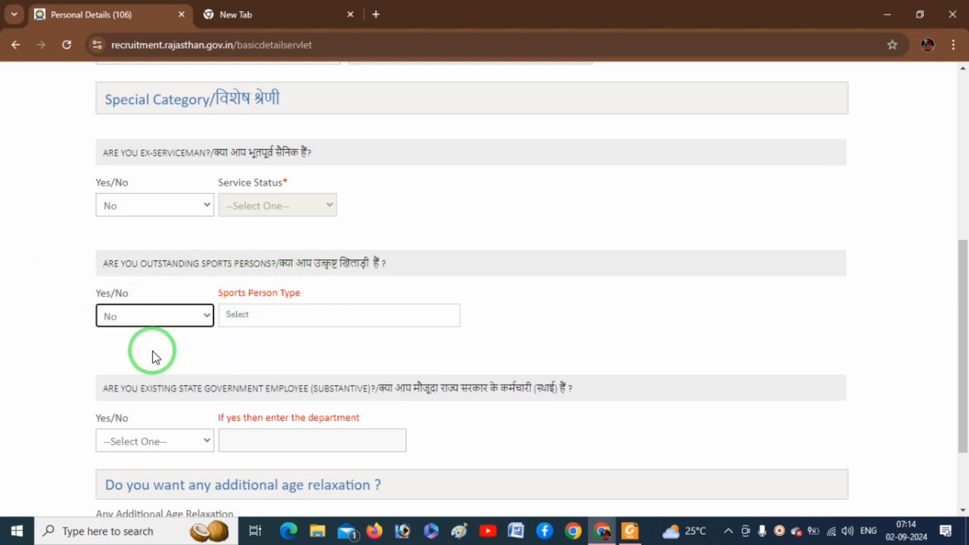
scroll(152, 348, "down", 2)
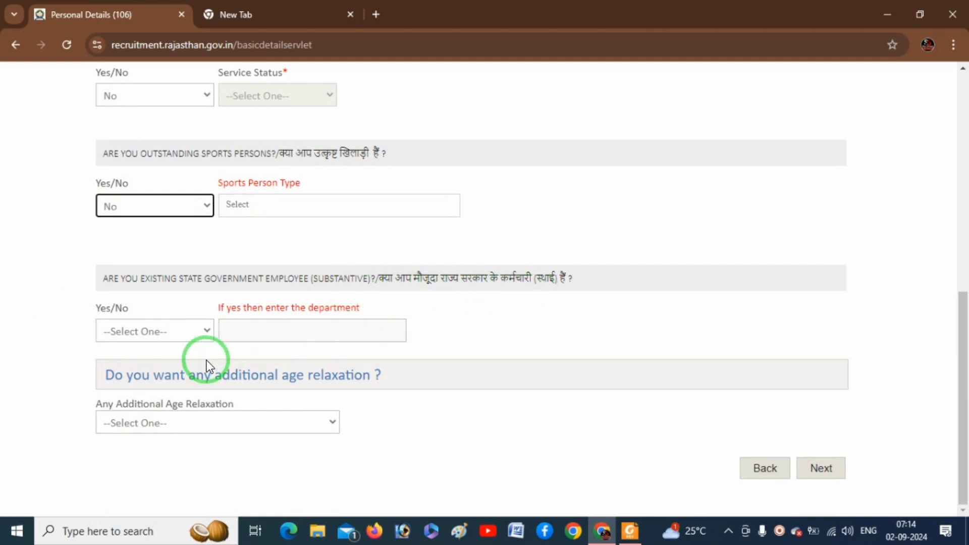
Step: Answer No to the existing state government employee question and set Any Additional Age Relaxation to NOT APPLICABLE
left_click(170, 329)
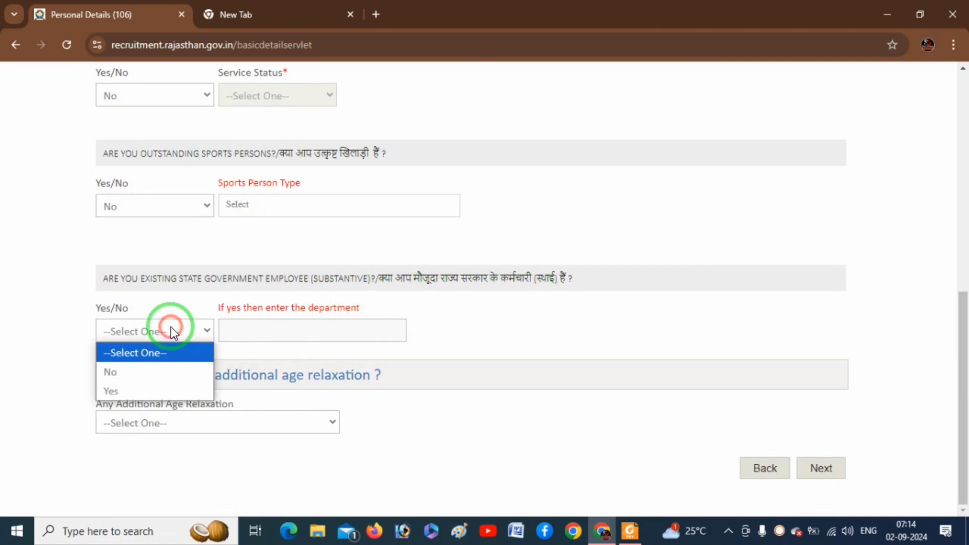
left_click(124, 374)
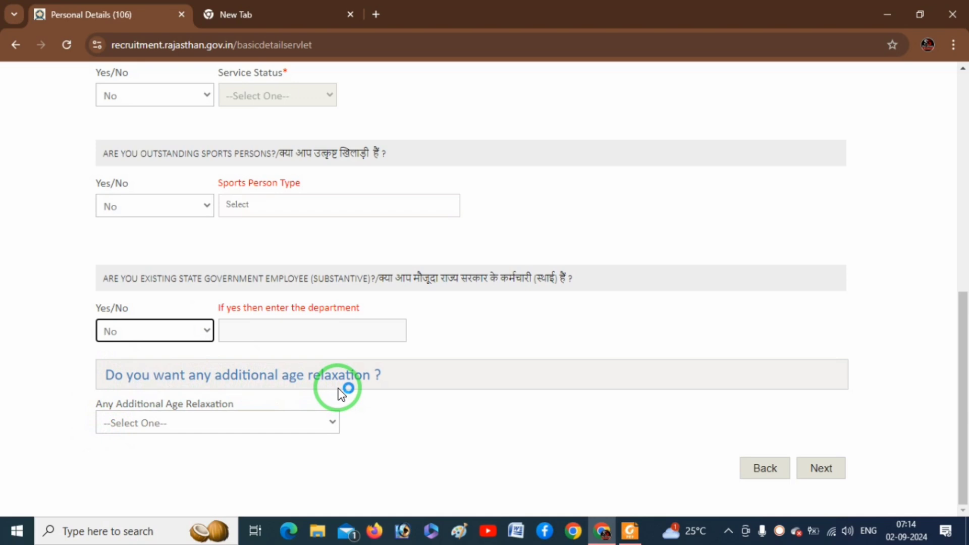
left_click(281, 419)
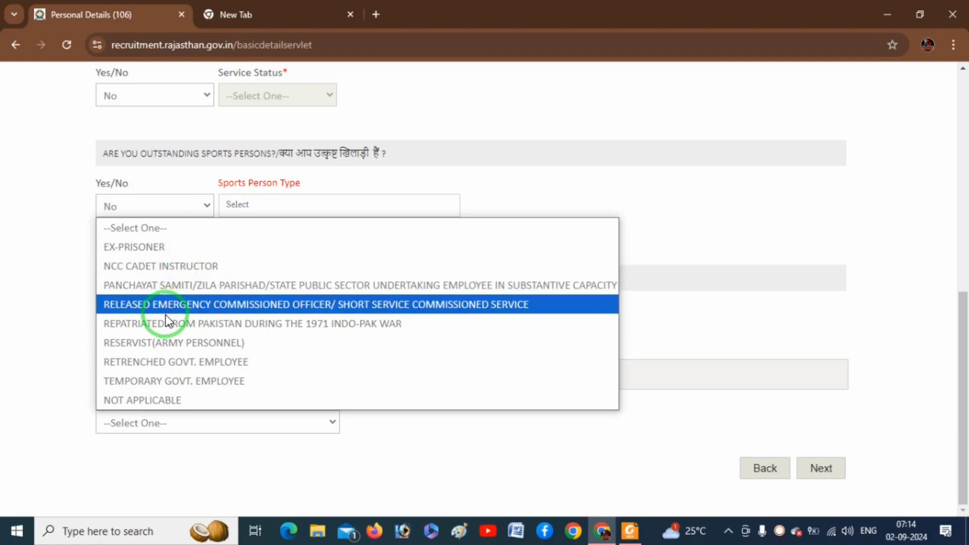
left_click(147, 401)
Step: Review the Special Category answers and continue to the Qualification & Experience stage of the application
scroll(289, 362, "up", 8)
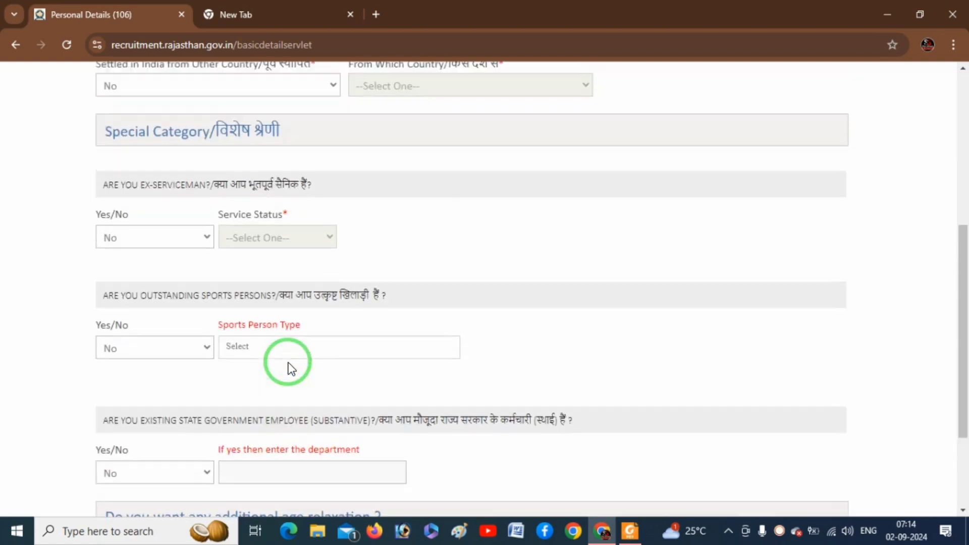
scroll(289, 362, "down", 8)
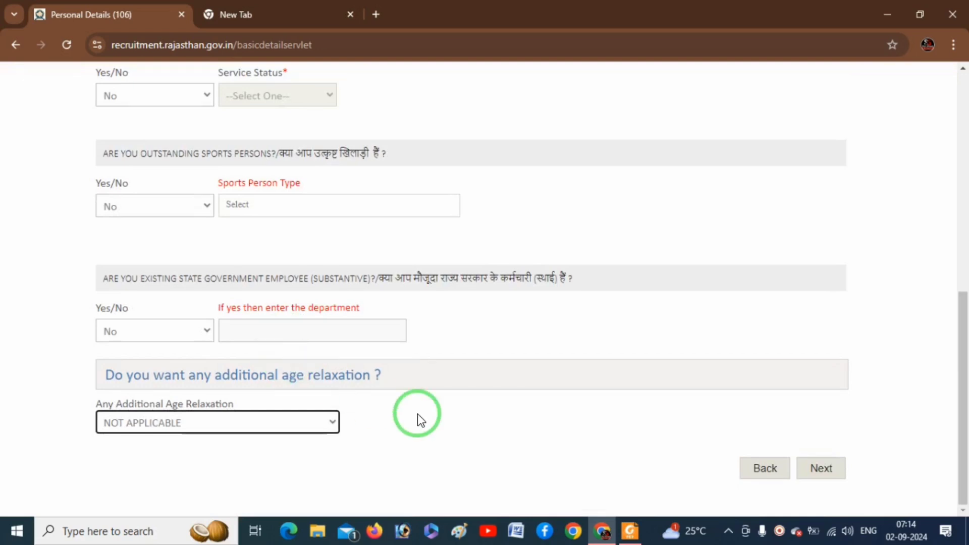
left_click(822, 471)
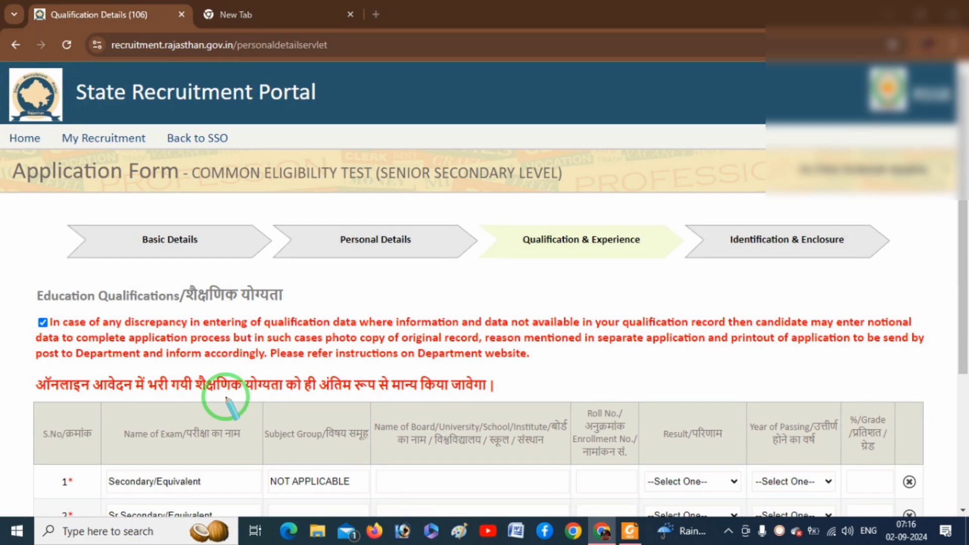
mouse_move(512, 251)
left_mouse_down()
mouse_move(628, 260)
mouse_move(601, 204)
mouse_move(501, 249)
mouse_move(545, 256)
left_mouse_up()
right_click(479, 287)
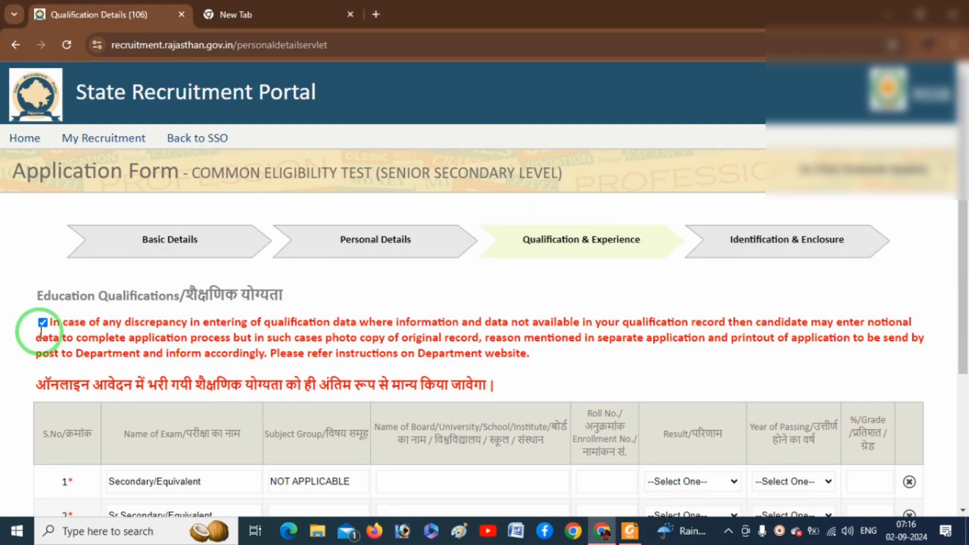
scroll(95, 329, "down", 4)
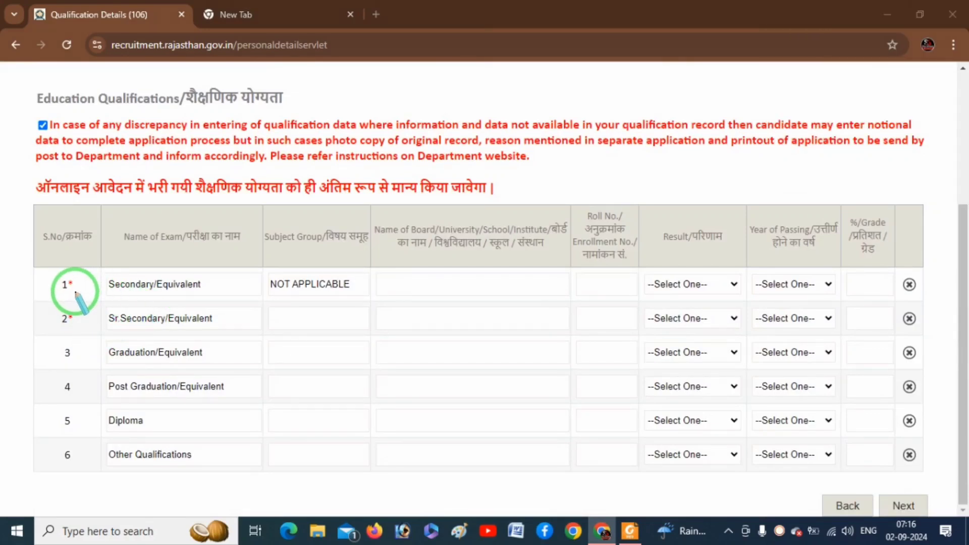
mouse_move(76, 292)
left_mouse_down()
mouse_move(111, 288)
mouse_move(100, 300)
mouse_move(110, 286)
left_mouse_up()
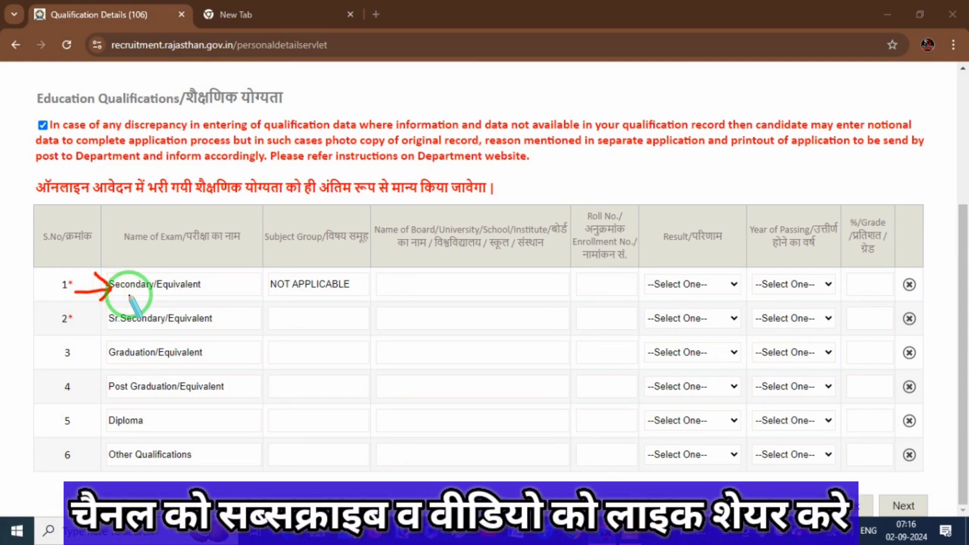
left_click_drag(268, 246, 331, 244)
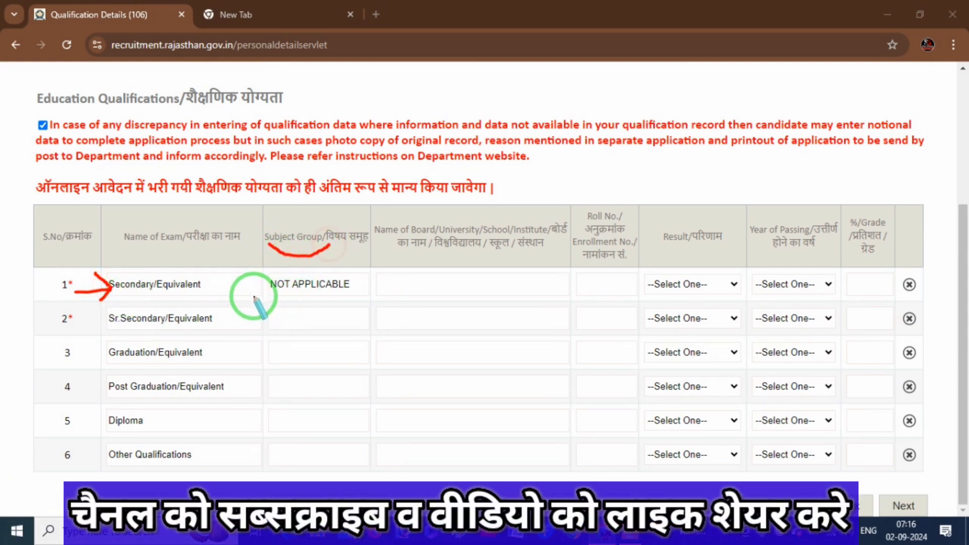
mouse_move(254, 298)
left_mouse_down()
mouse_move(290, 298)
mouse_move(294, 285)
mouse_move(301, 293)
left_mouse_up()
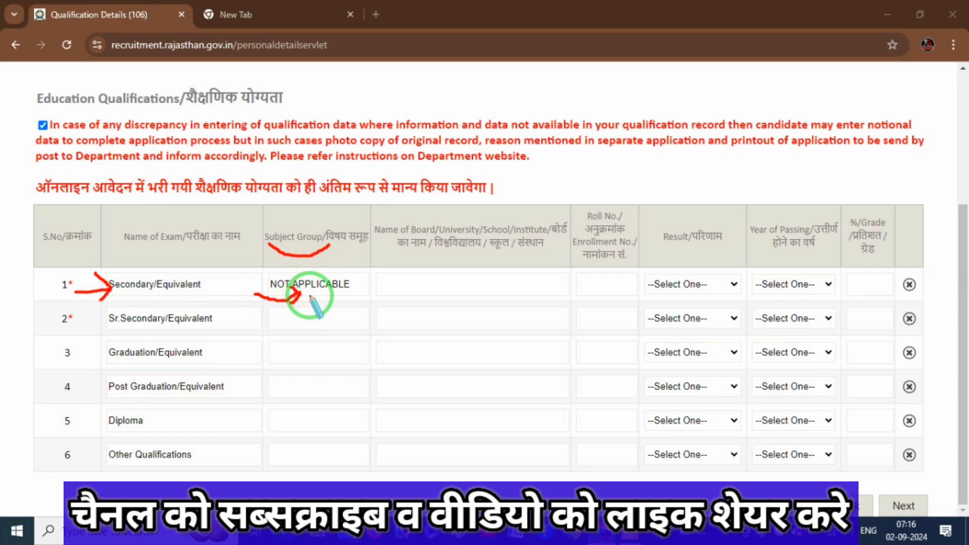
right_click(427, 291)
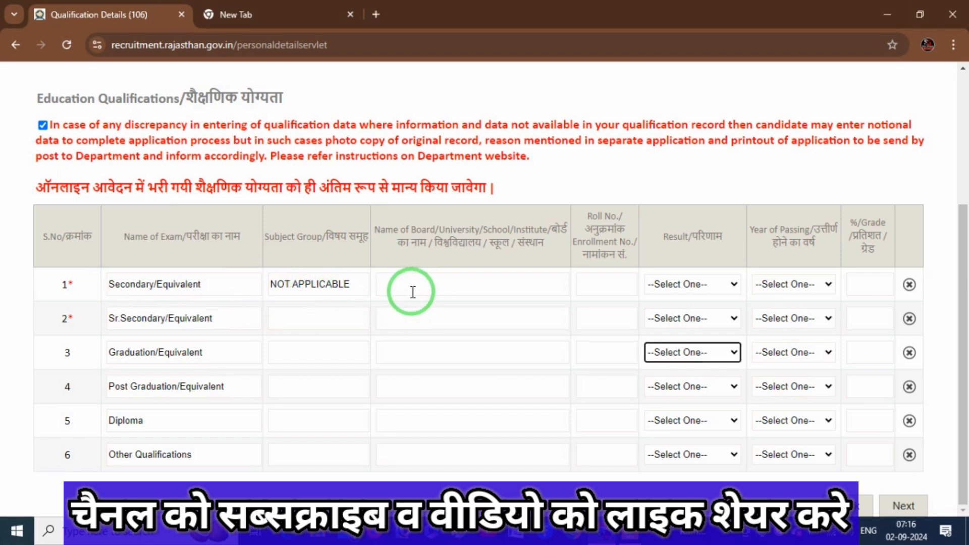
Step: In the Secondary/Equivalent row, enter RBSE AJMER as the board and fill in the candidate's roll number
left_click(437, 287)
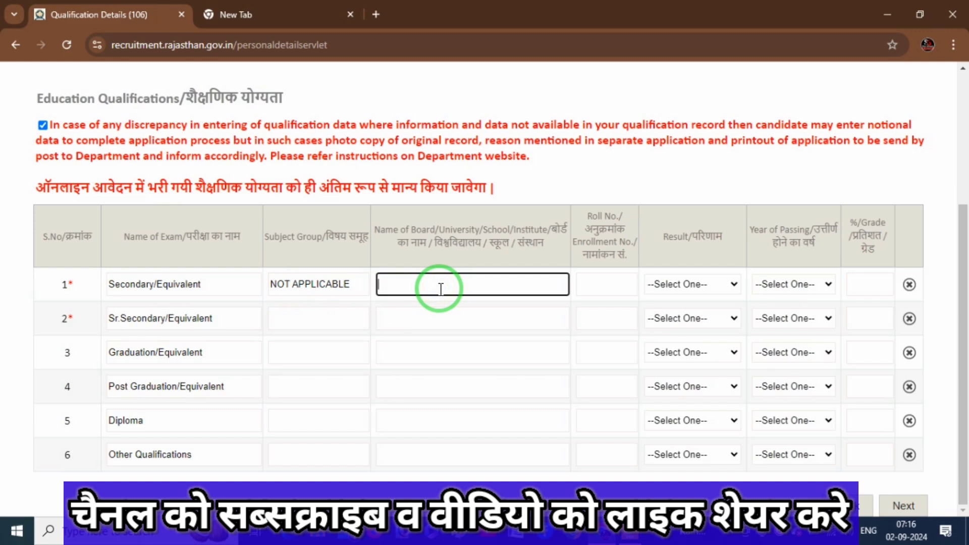
type("RBSE AJ")
type("MER")
left_click(593, 284)
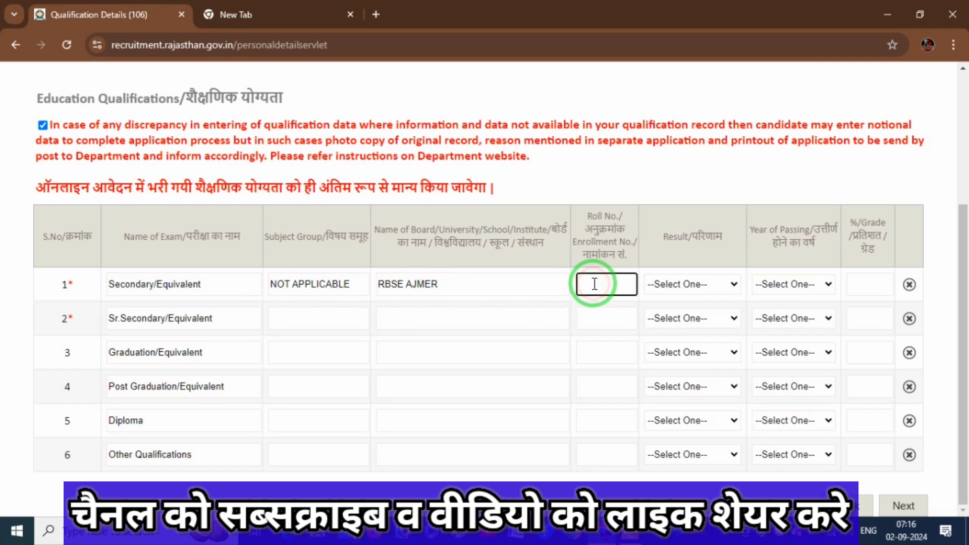
type("454242")
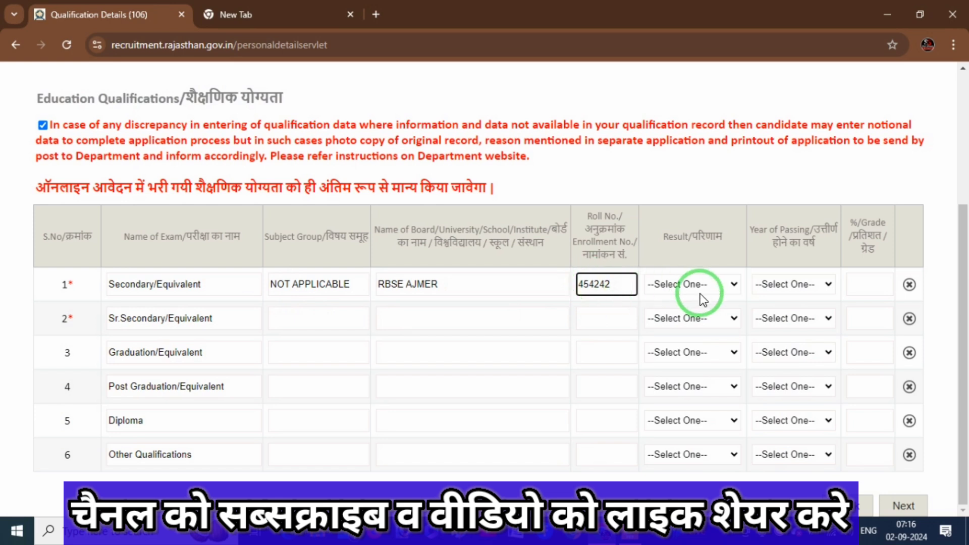
Step: Try CGPA as the result type in the Secondary/Equivalent row
left_click(710, 283)
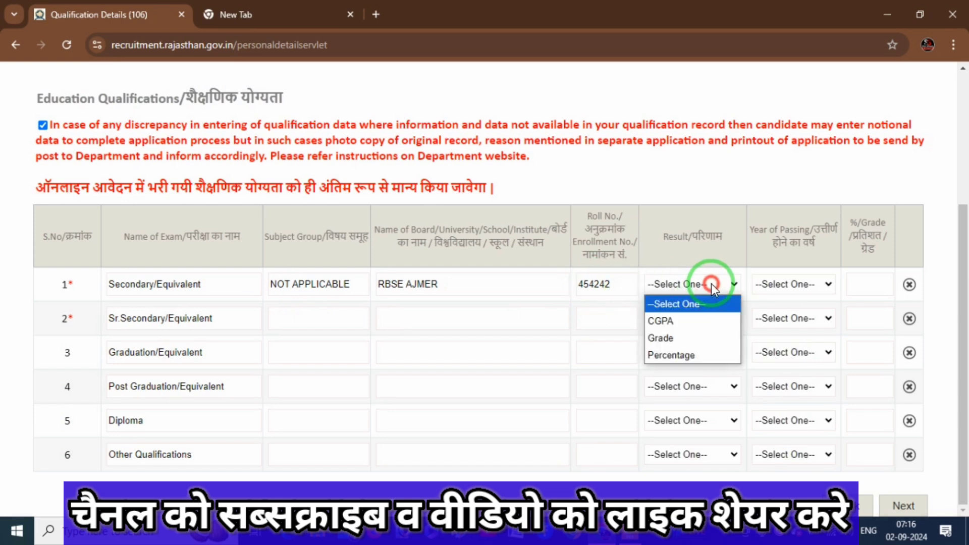
left_click(679, 321)
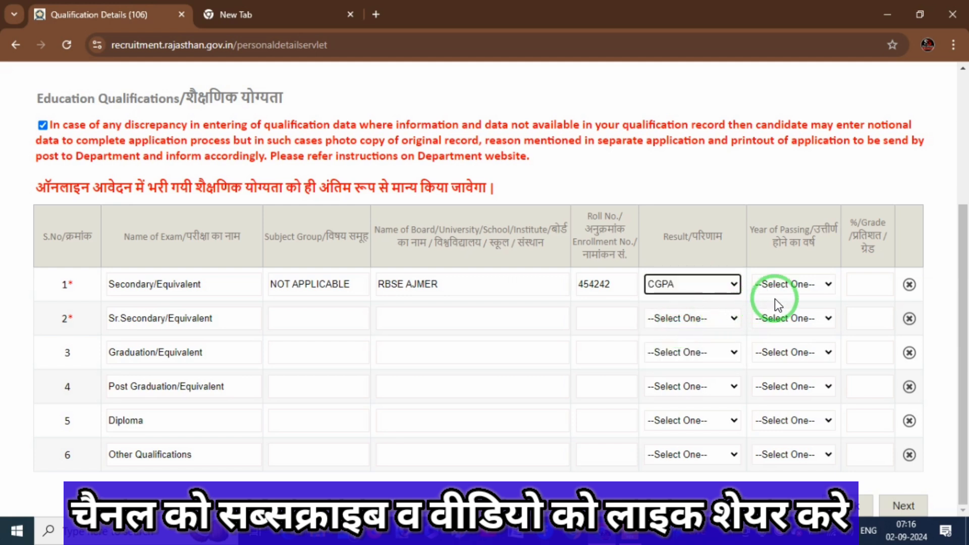
left_click(796, 284)
left_click(795, 286)
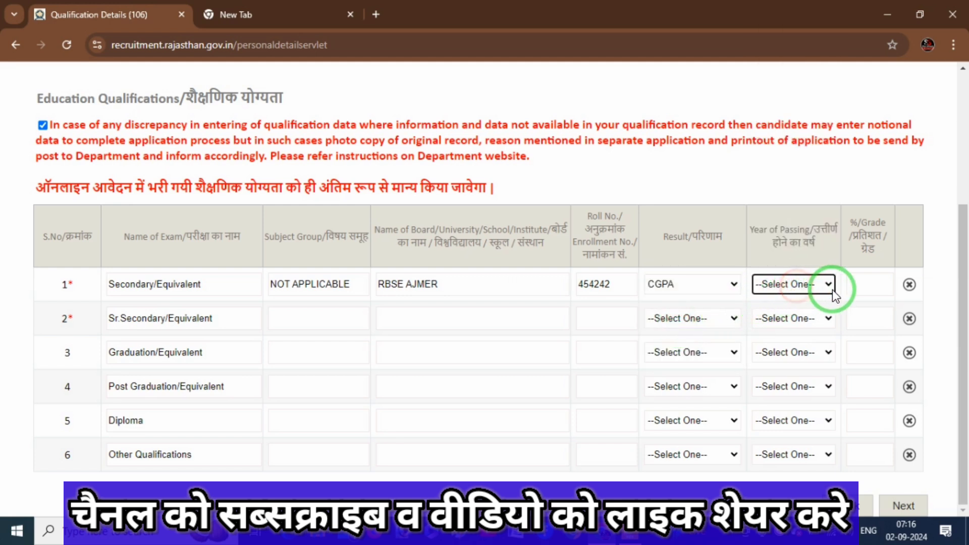
left_click(864, 287)
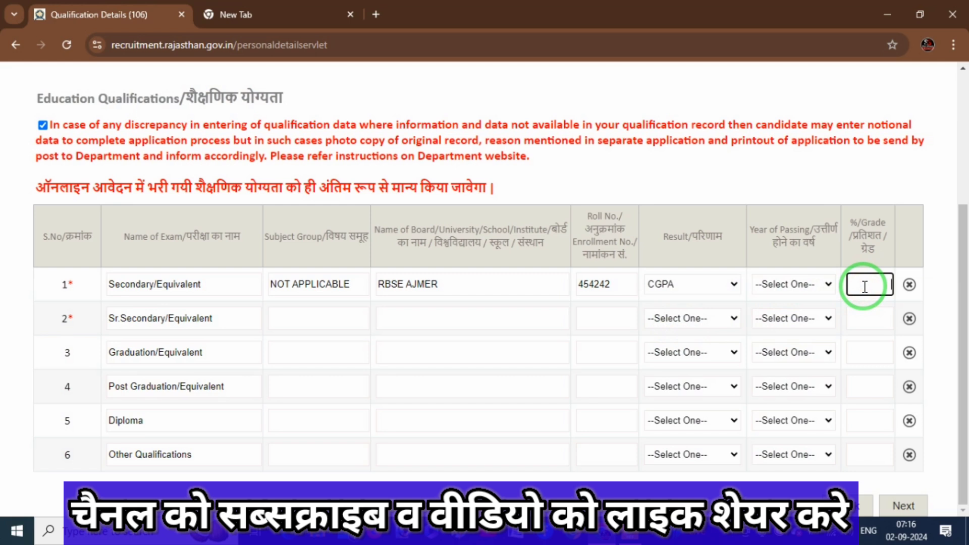
Step: Complete the Secondary/Equivalent row with result type Percentage, year of passing 2016 and a percentage of 55.12
left_click(712, 295)
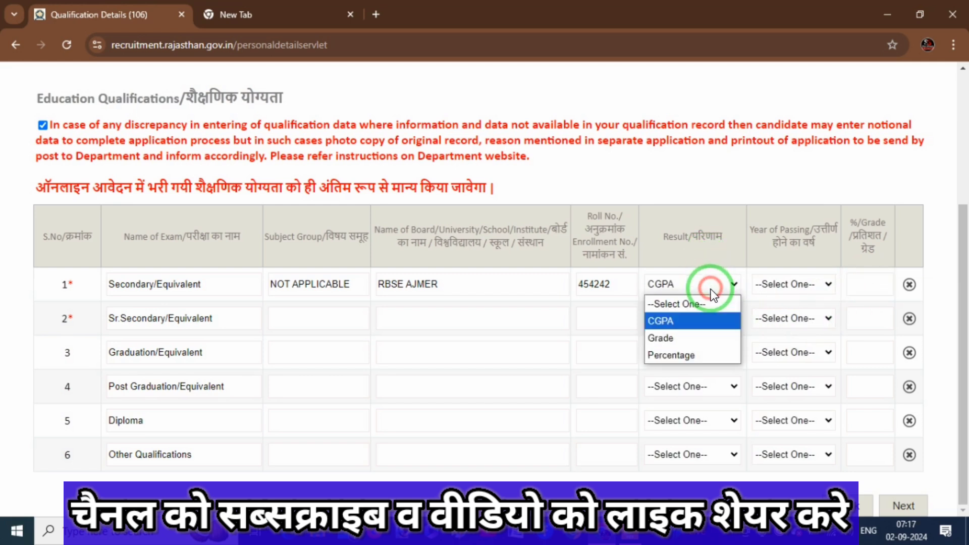
left_click(683, 356)
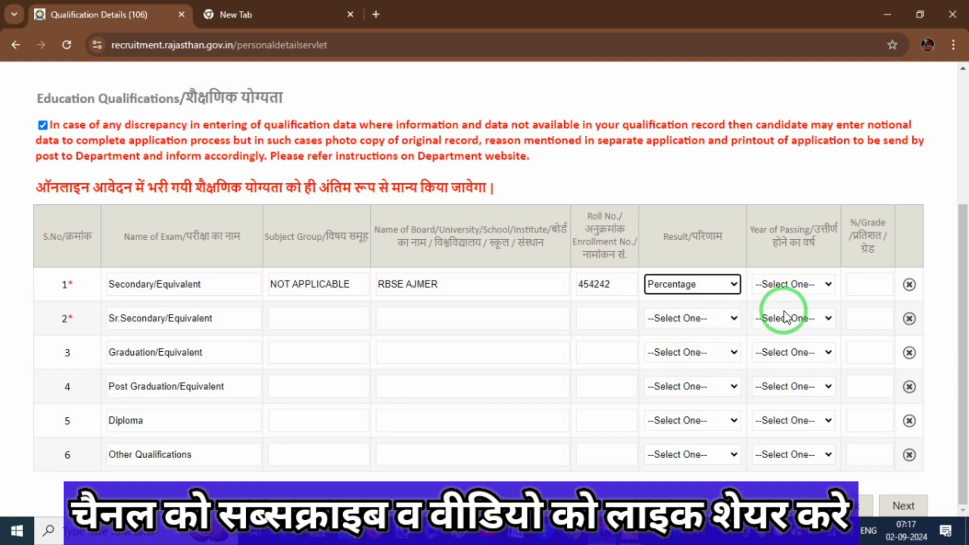
left_click(810, 286)
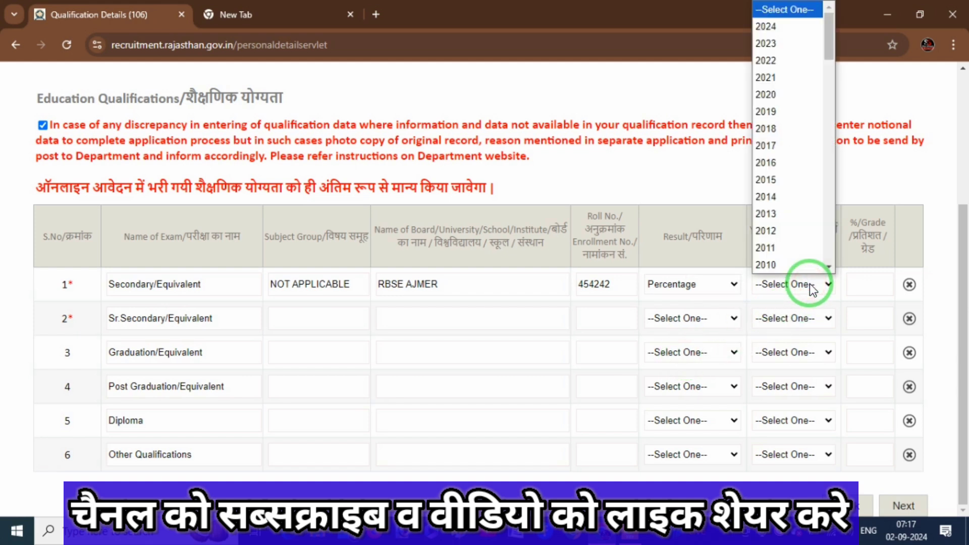
key("Down")
key("Down")
key("Down")
key("Down")
key("Down")
key("Down")
key("Down")
key("Down")
key("Down")
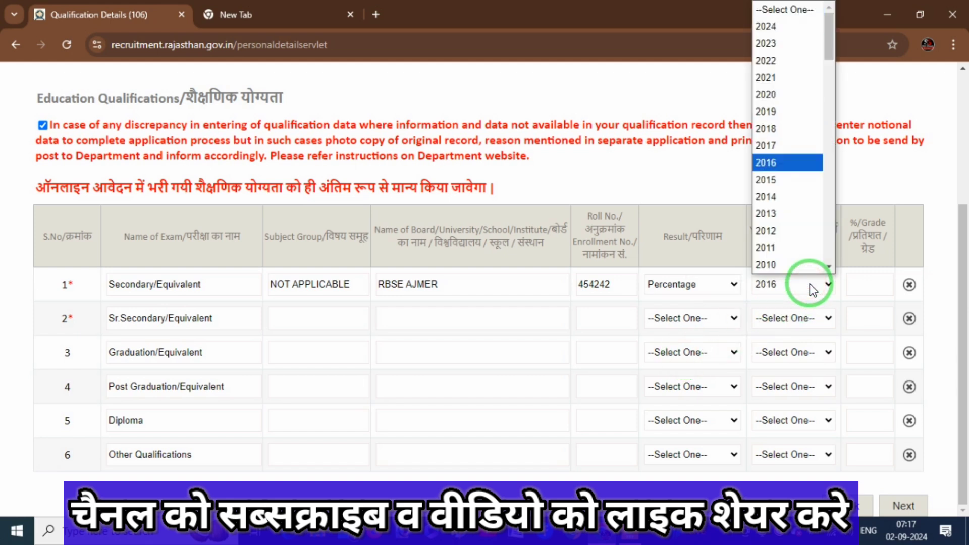
key("Return")
left_click(868, 285)
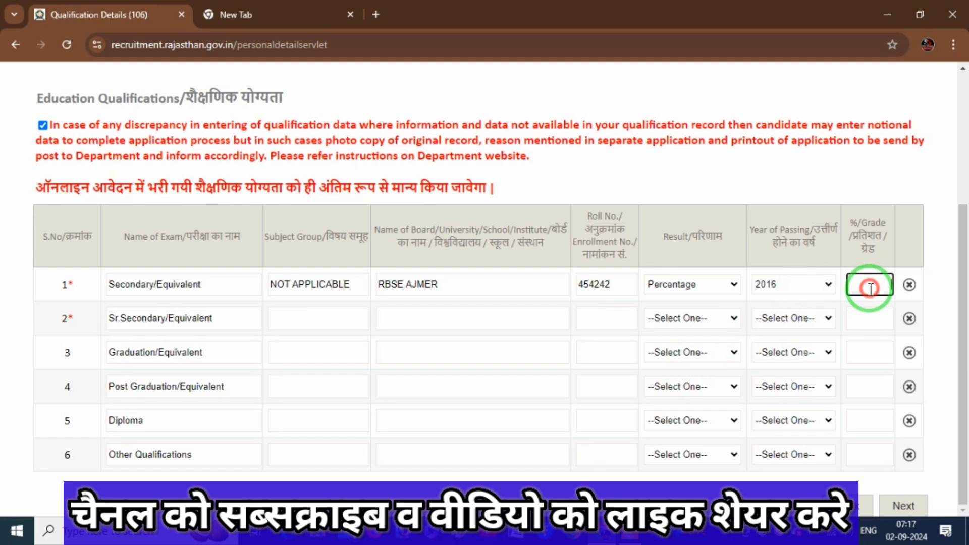
type("55.12")
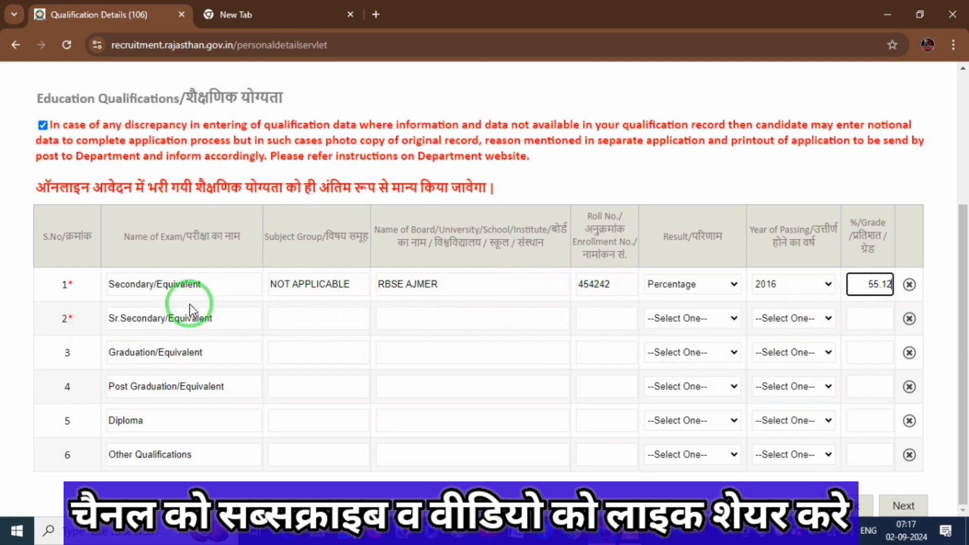
Step: In the Sr.Secondary/Equivalent row, enter subject group ARTS, board RBSE AJMER and the candidate's roll number
left_click(317, 321)
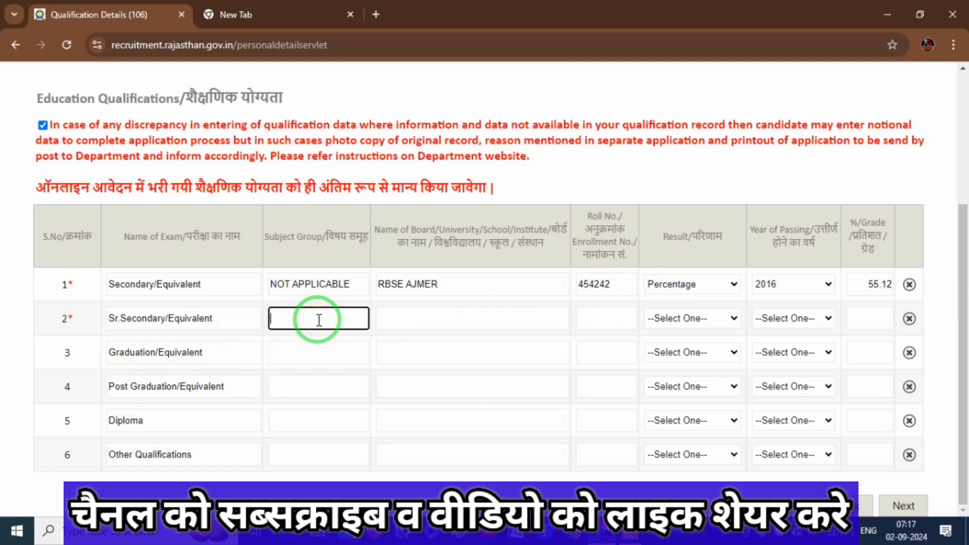
type("ARTS")
key("Tab")
type("R")
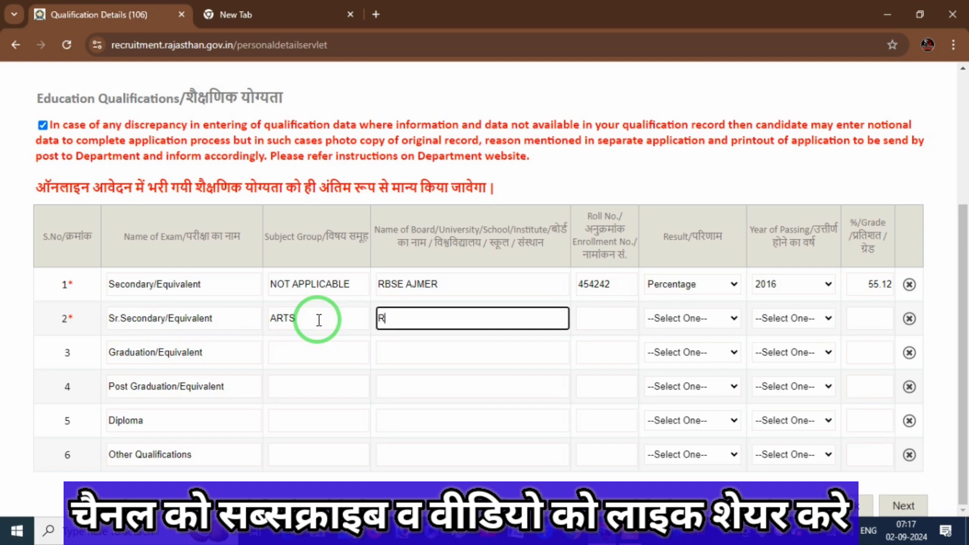
type("BSE AJMER")
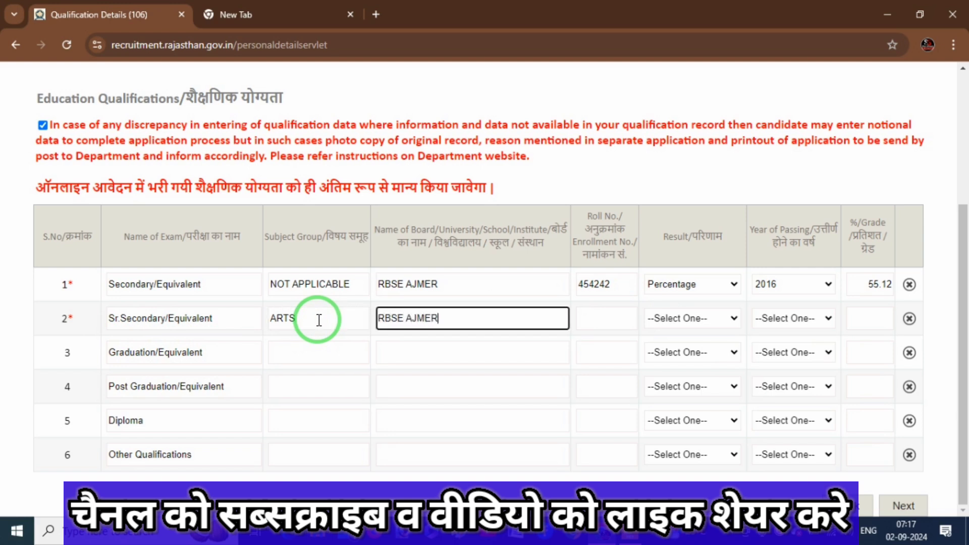
key("Tab")
type("4545454")
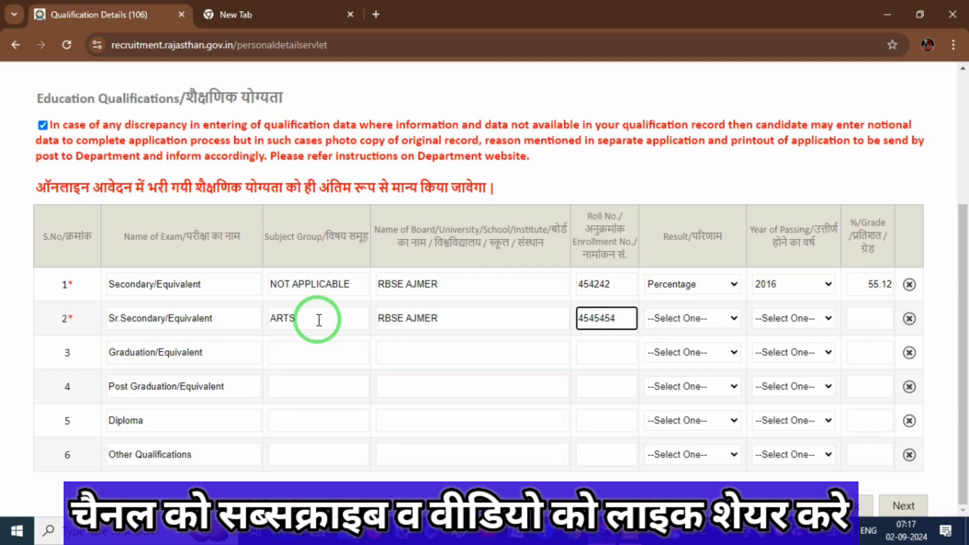
Step: Set the result type of the Sr.Secondary/Equivalent row to Percentage
key("Tab")
key("alt+Down")
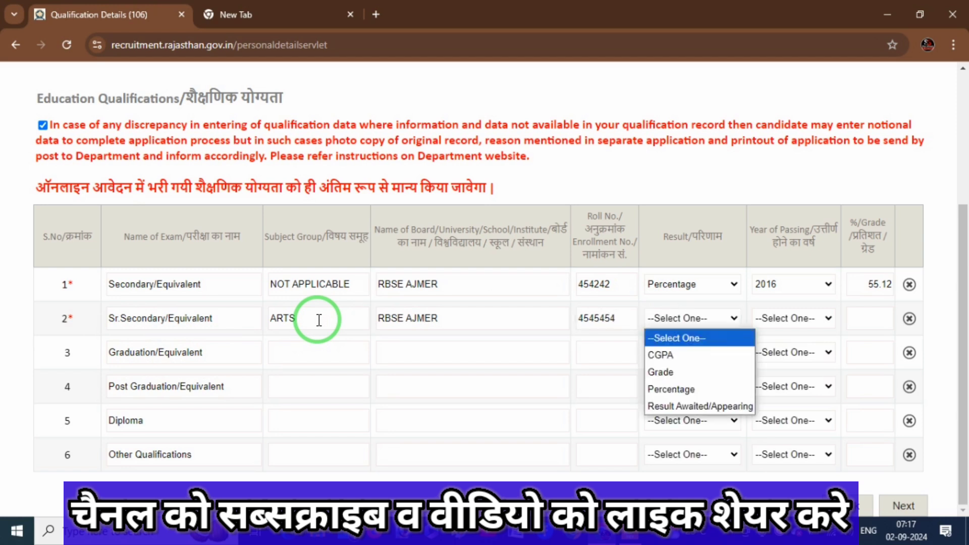
key("Down")
key("Down")
key("Down")
key("Down")
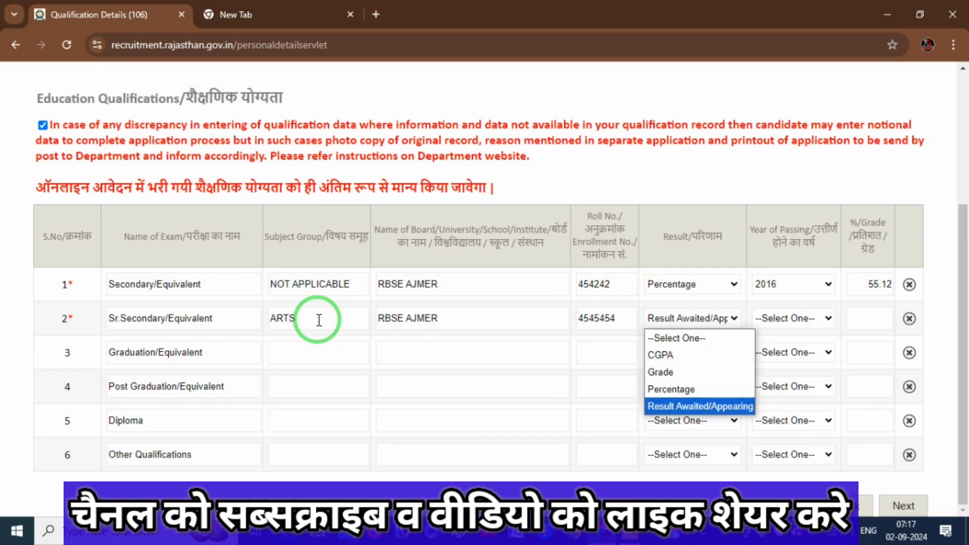
key("Up")
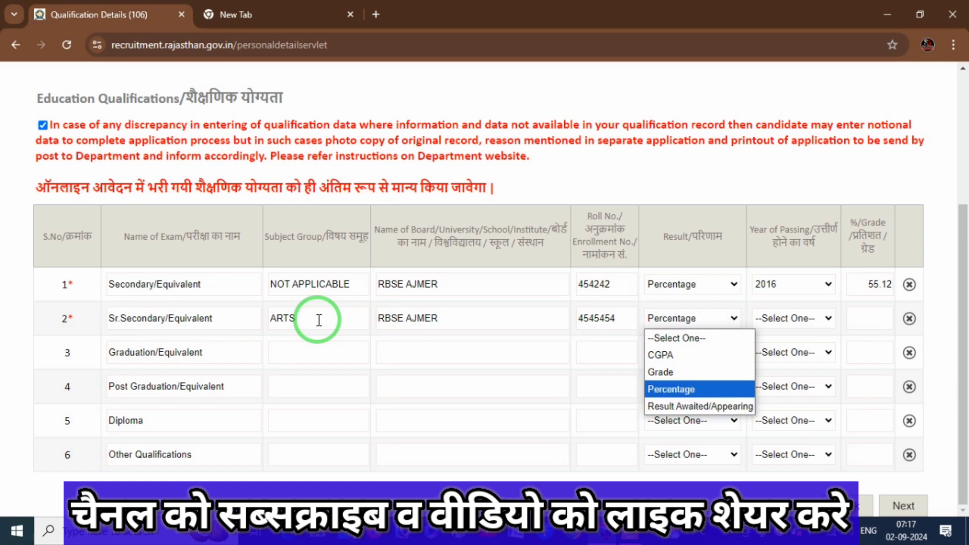
key("Return")
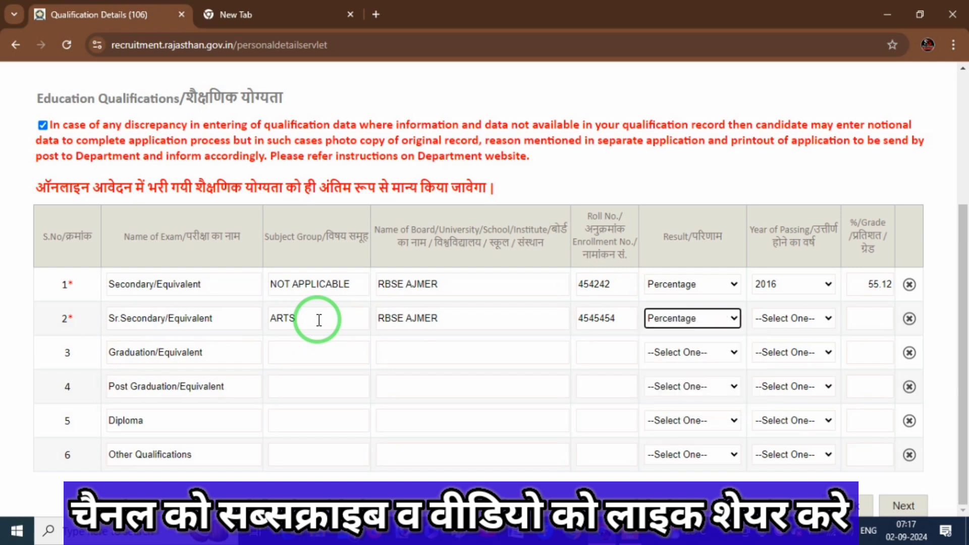
Step: Try Result Awaited/Appearing as the result type in the Sr.Secondary/Equivalent row
key("alt+Down")
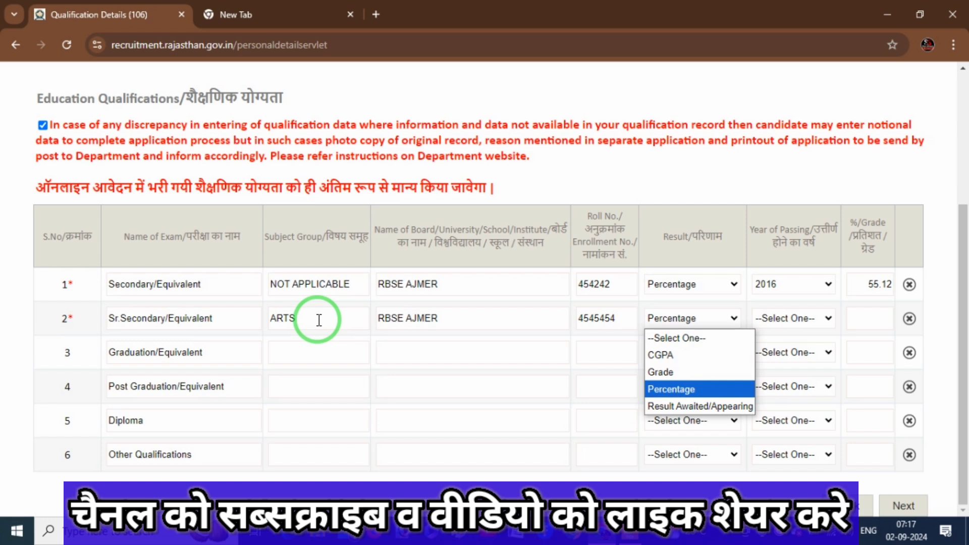
key("Down")
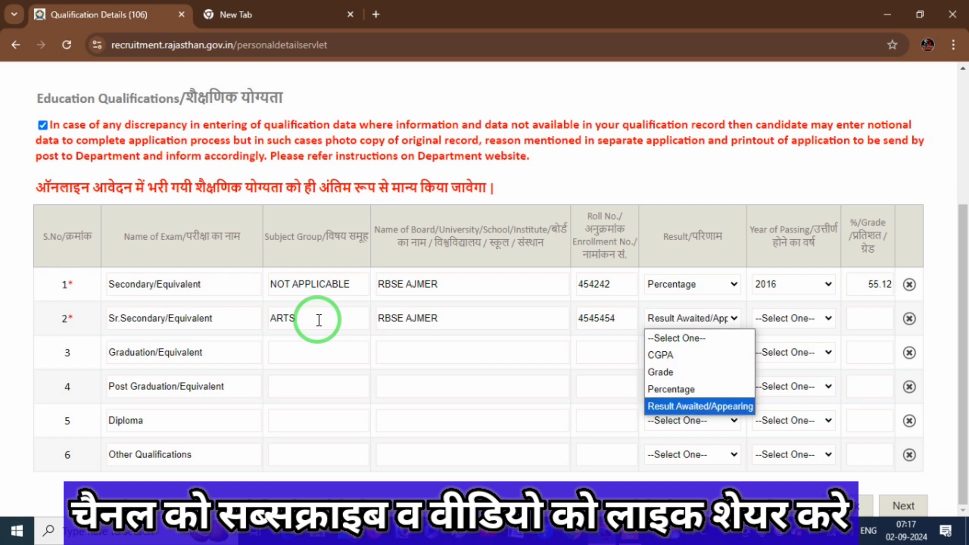
key("Return")
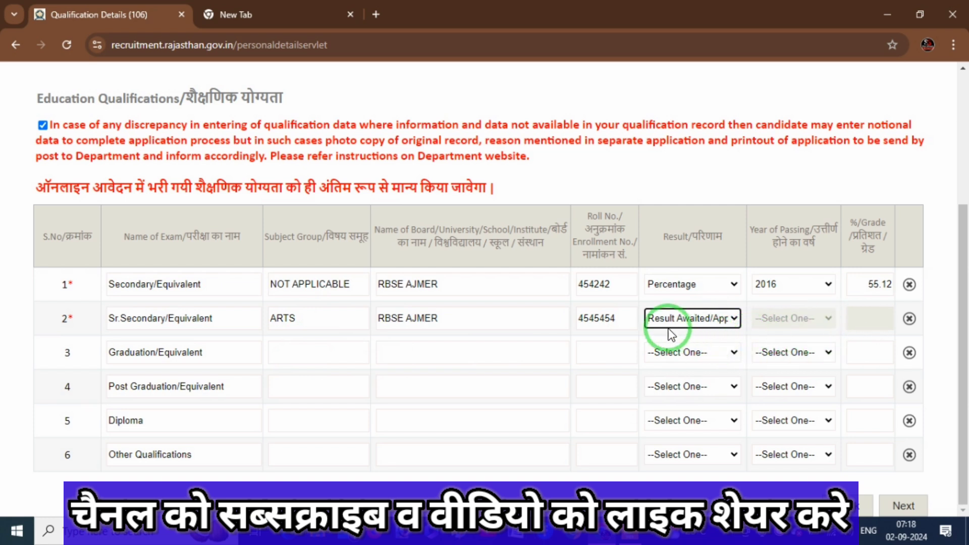
Step: Complete the Sr.Secondary/Equivalent row with result type Percentage, year of passing 2018 and a percentage of 62.66
left_click(704, 323)
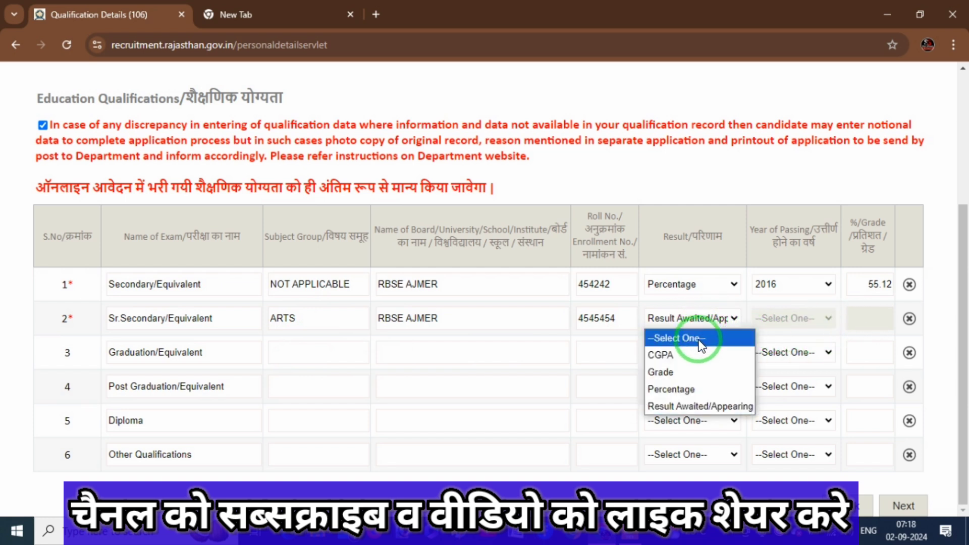
left_click(685, 391)
left_click(791, 319)
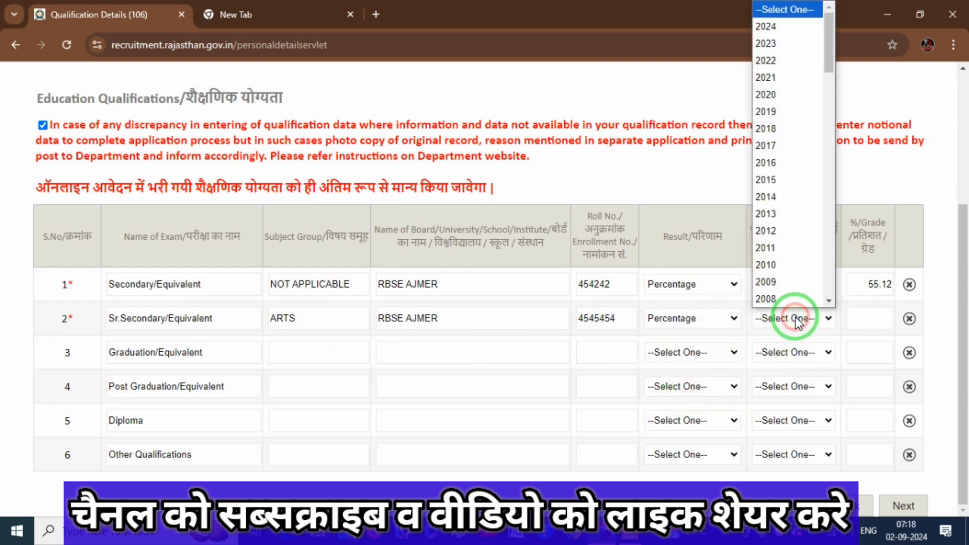
type("2018")
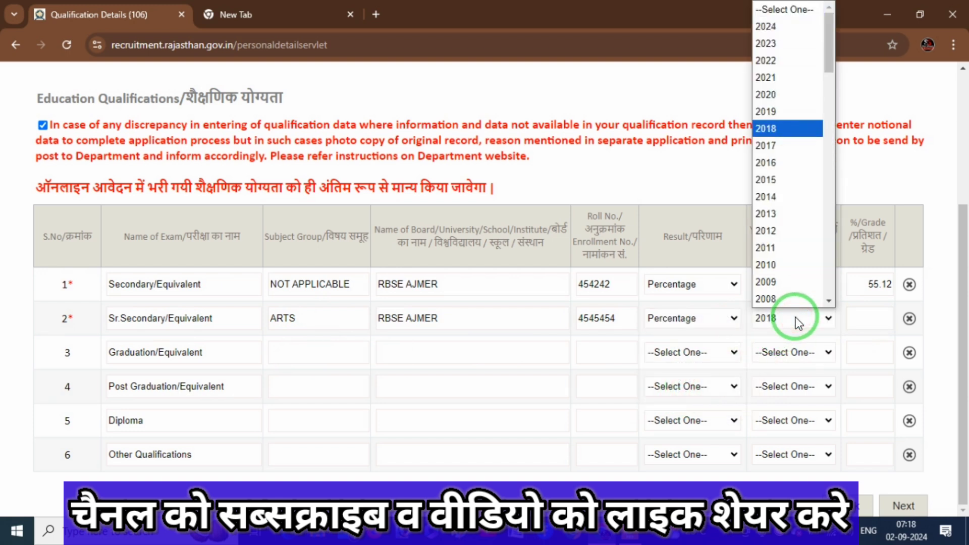
key("Return")
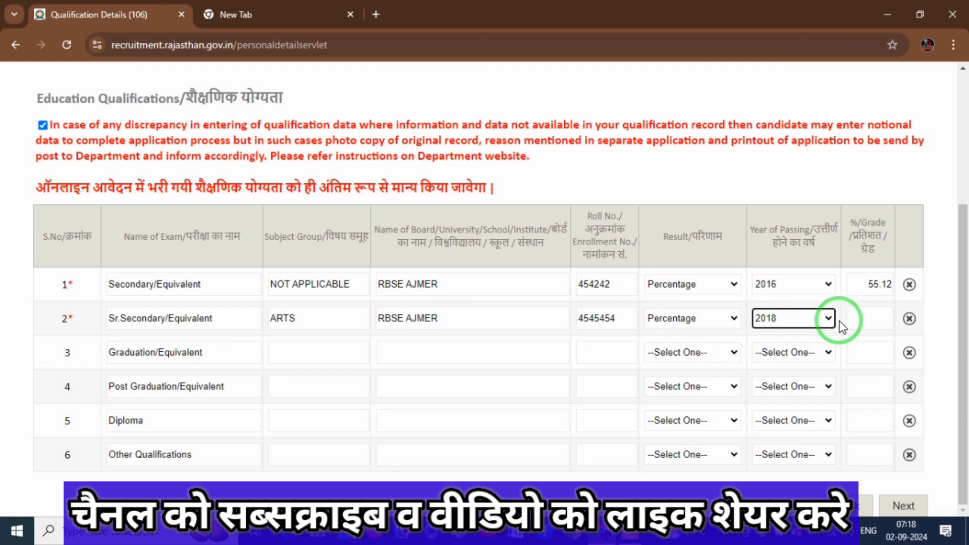
left_click(884, 324)
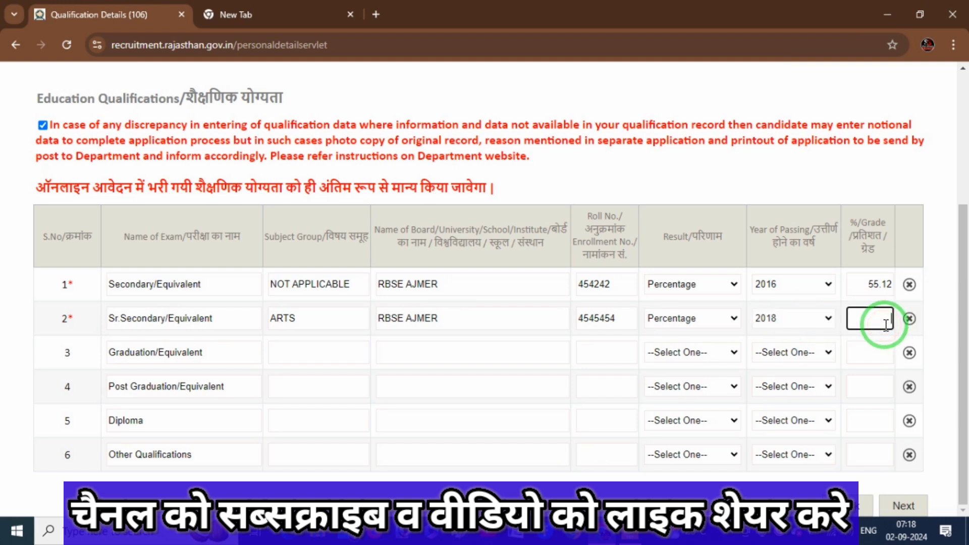
type("62.66")
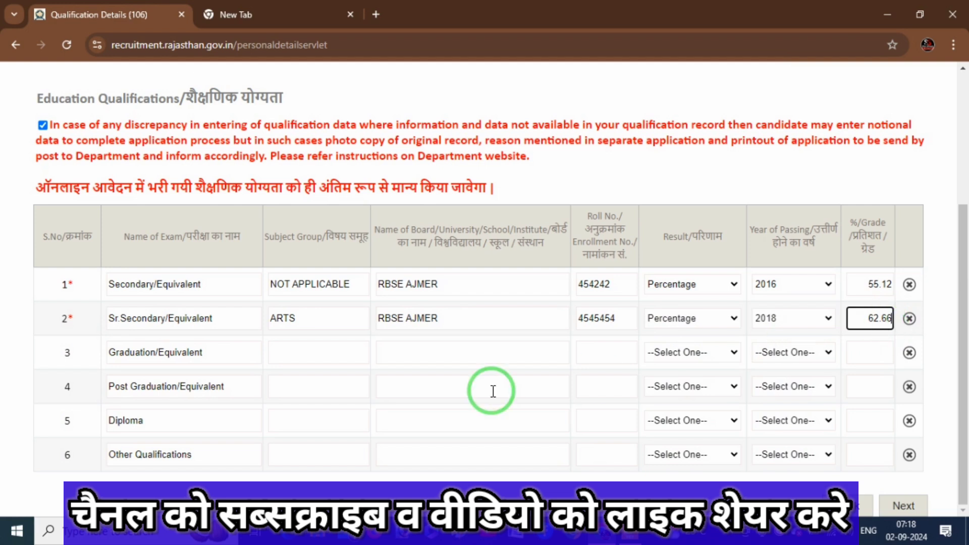
key("ctrl+alt+d")
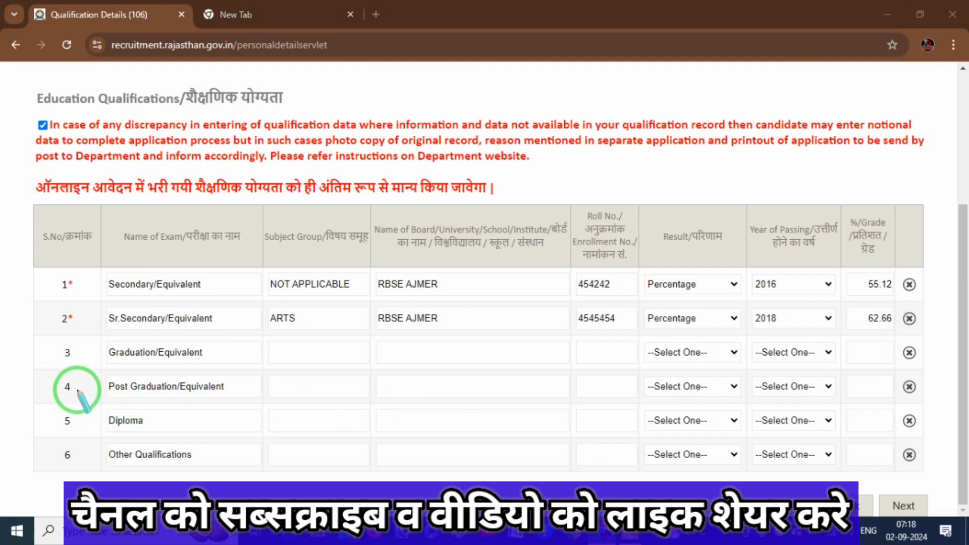
left_click_drag(4, 361, 26, 367)
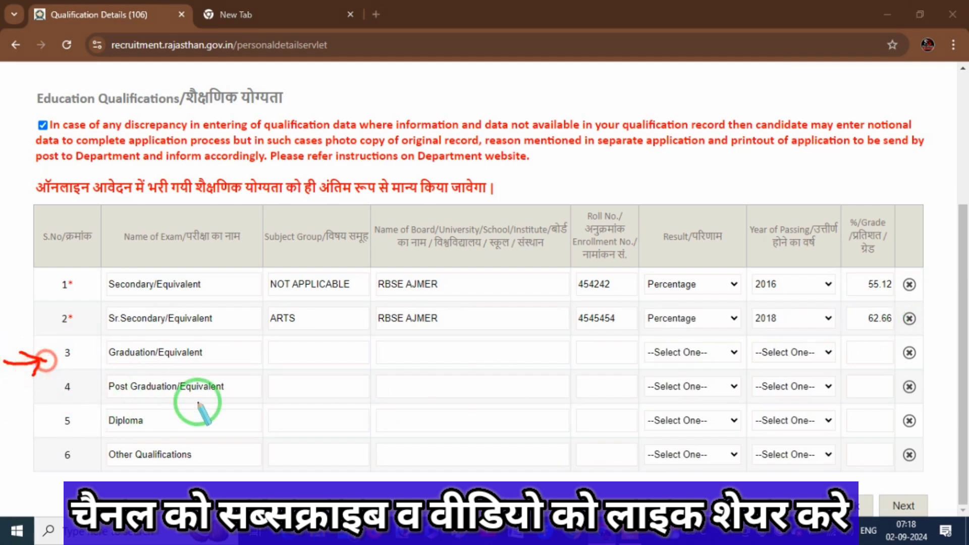
key("ctrl+alt+d")
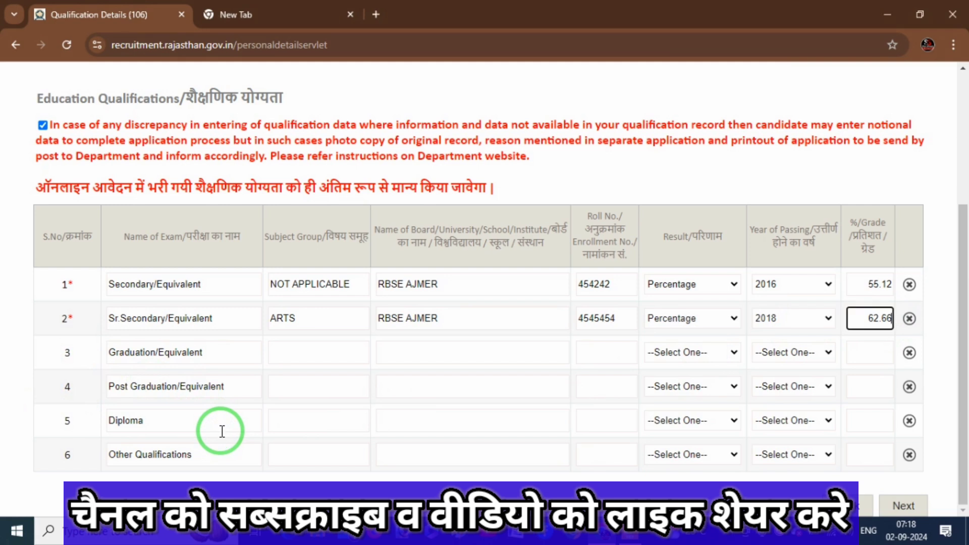
Step: Enter BA as the subject group in the Graduation/Equivalent row
left_click(297, 357)
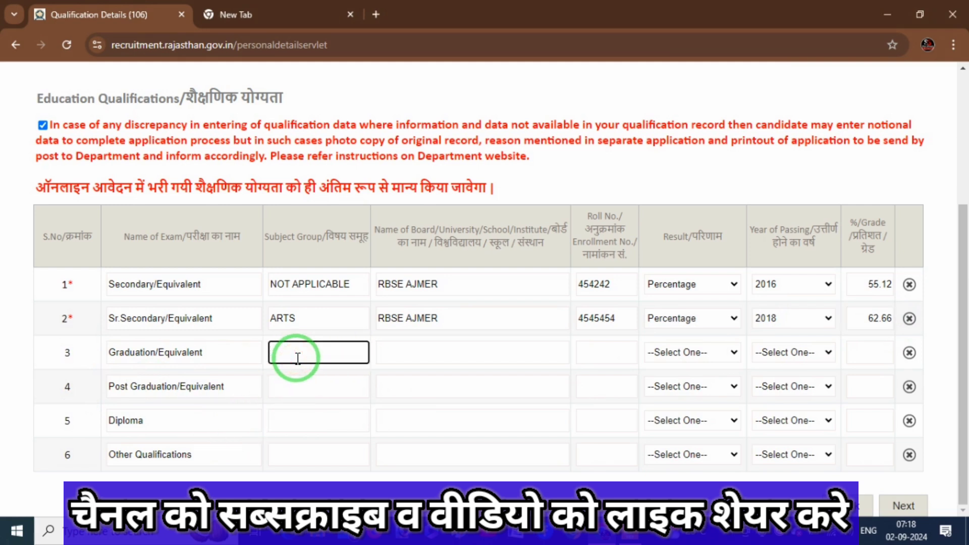
type("BA")
key("BackSpace")
key("BackSpace")
type("BSC")
key("BackSpace")
key("BackSpace")
key("BackSpace")
type("BA")
key("Tab")
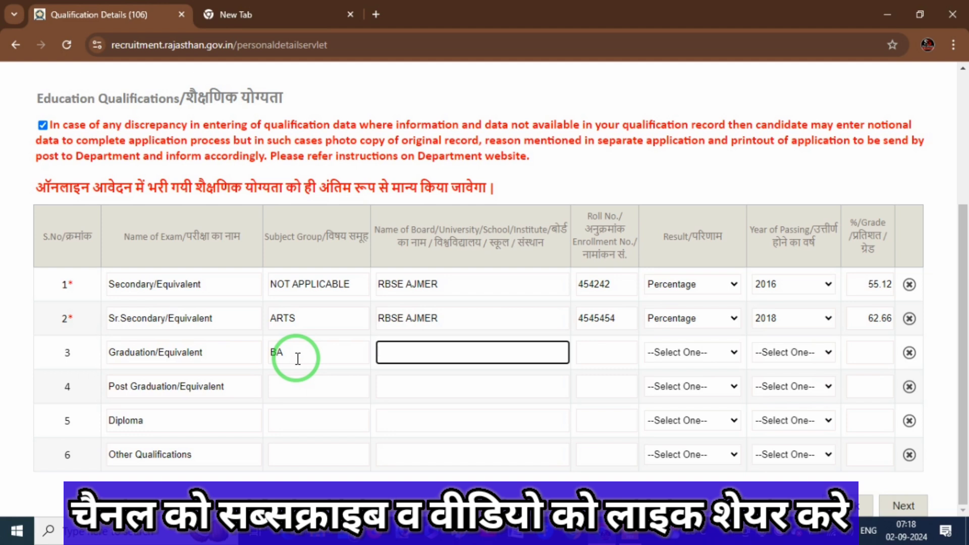
Step: Enter MDSU AJMER as the university and fill in the candidate's roll number in the Graduation/Equivalent row
left_click(429, 357)
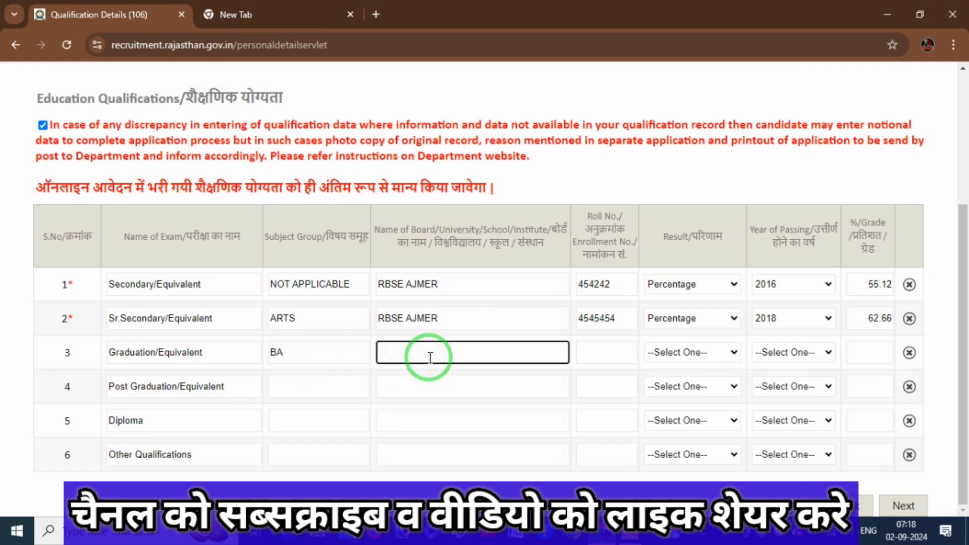
type("MDSU AJMER")
key("Tab")
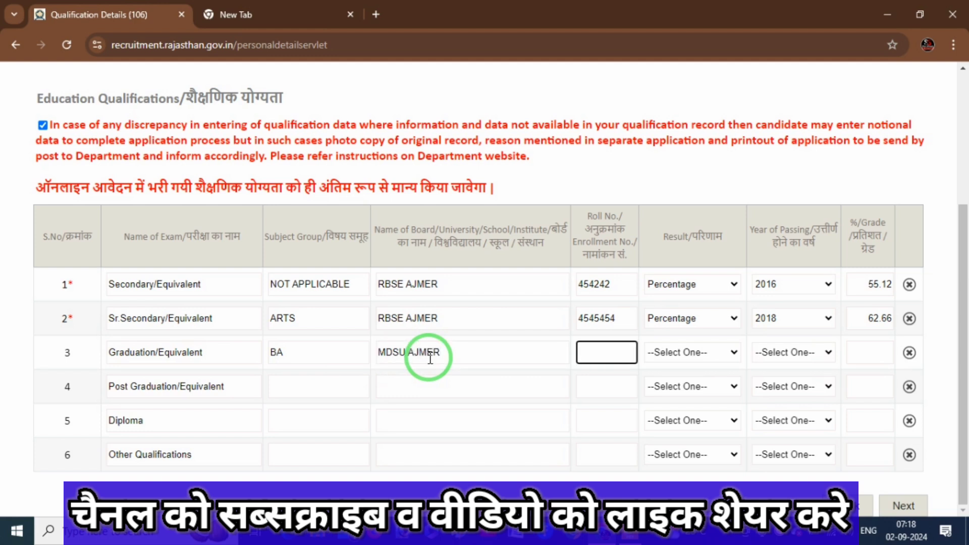
type("4545454")
key("Tab")
Step: Try Result Awaited/Appearing as the result type in the Graduation/Equivalent row
key("alt+Down")
key("Down")
key("Down")
key("Down")
key("Down")
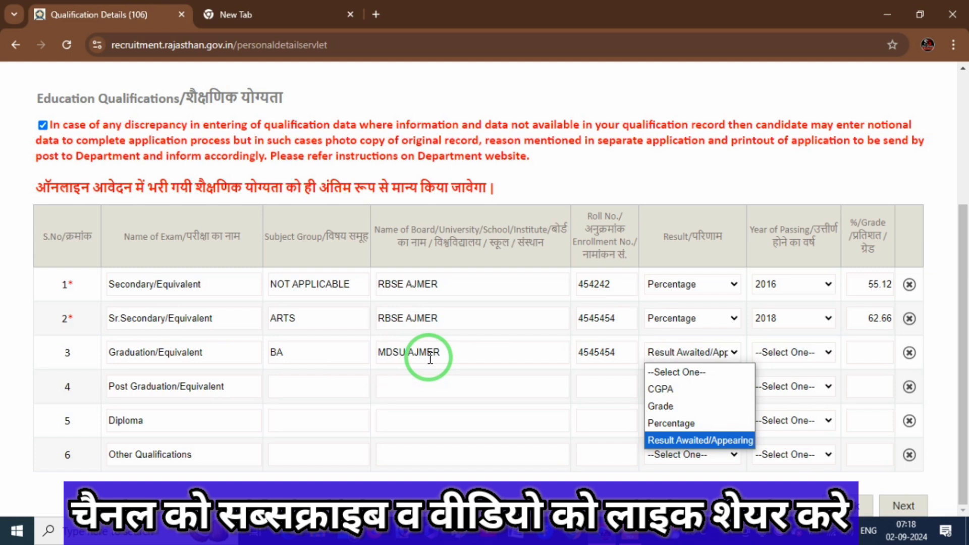
key("Return")
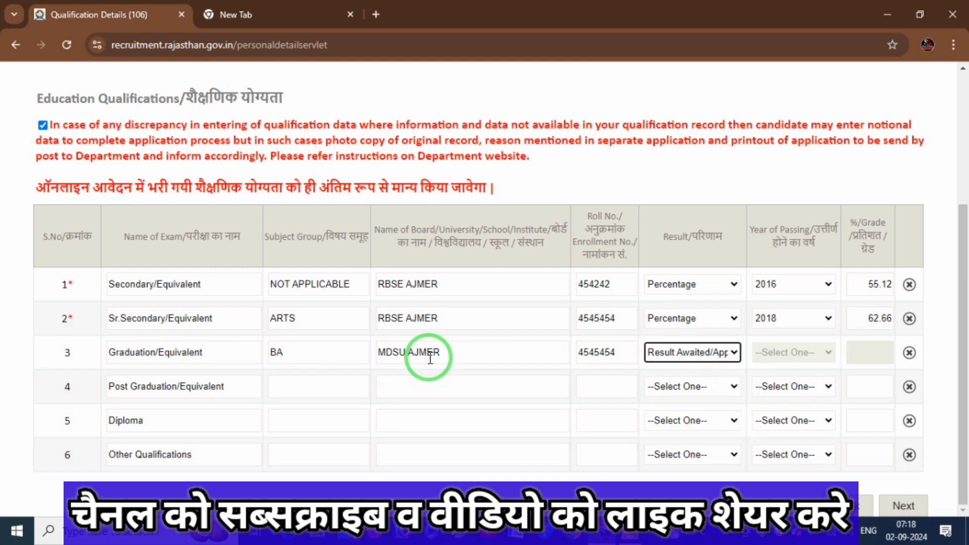
Step: Complete the Graduation/Equivalent row with result type Percentage, year of passing 2021 and a percentage of 70.00
left_click(679, 352)
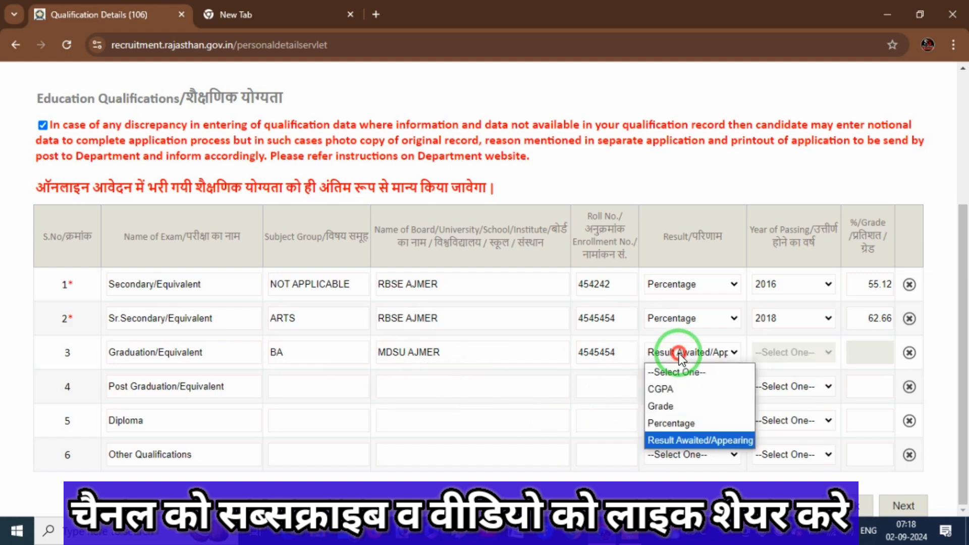
left_click(657, 428)
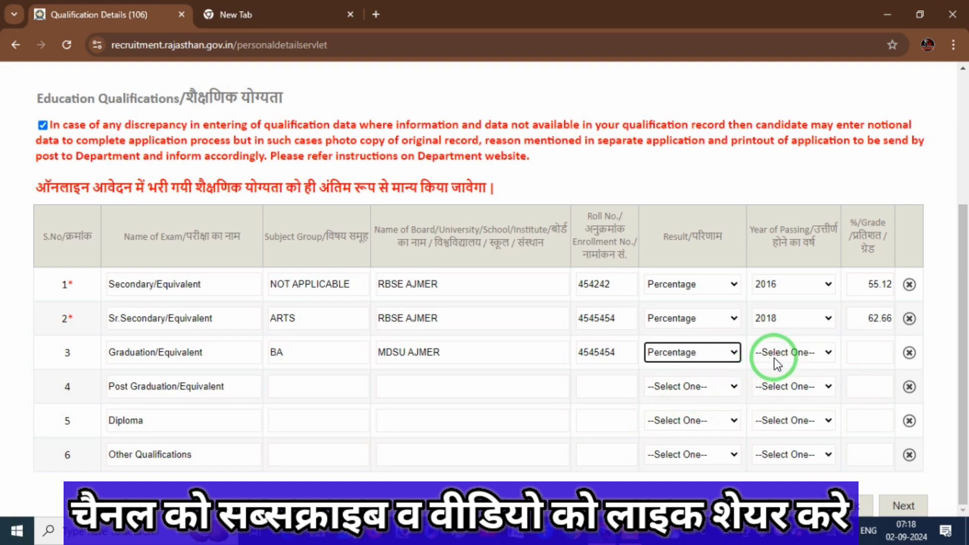
left_click(780, 356)
type("2021")
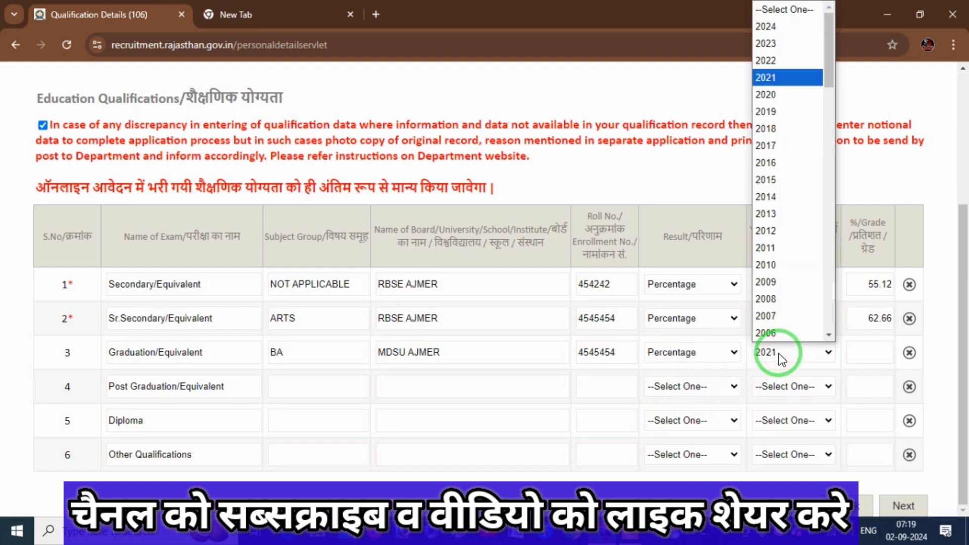
key("Return")
left_click(885, 355)
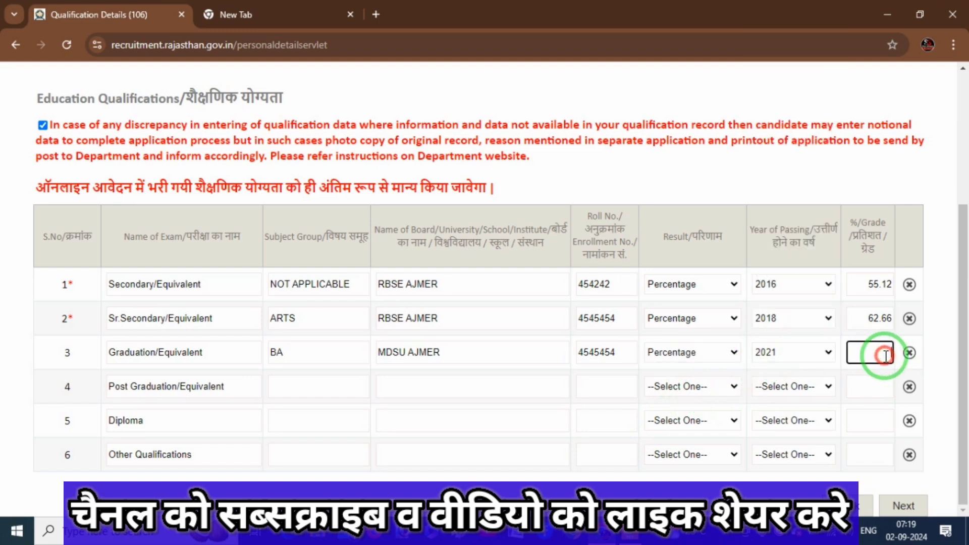
type("70.60")
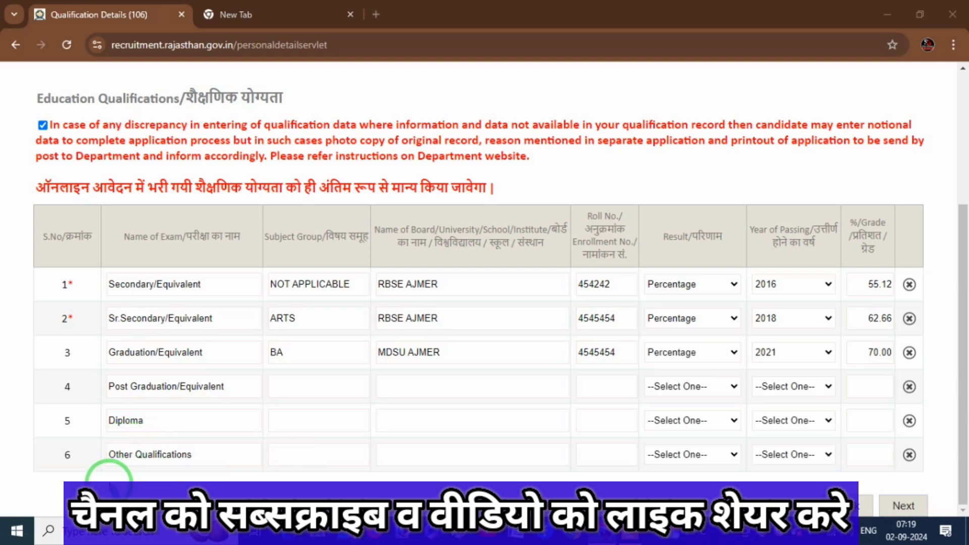
mouse_move(110, 479)
left_mouse_down()
mouse_move(144, 466)
mouse_move(178, 470)
left_mouse_up()
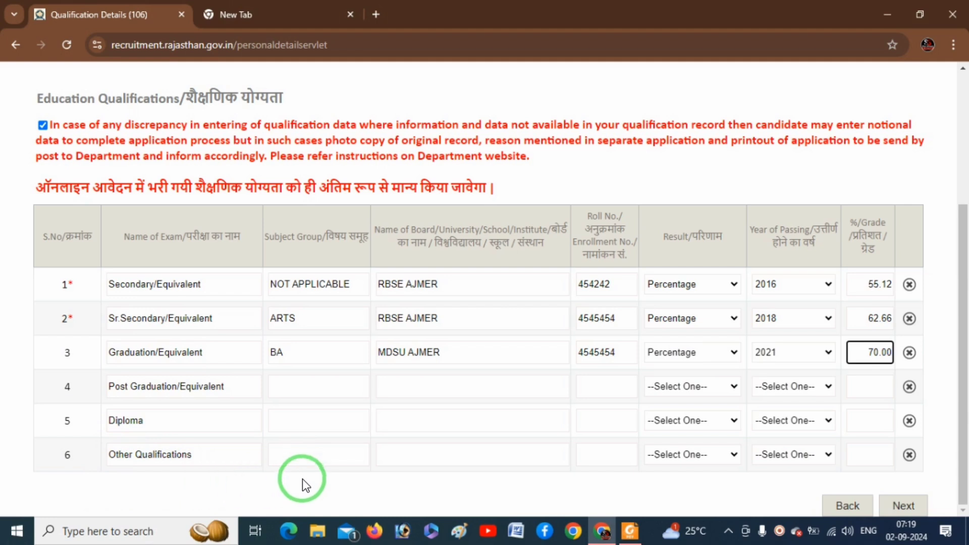
Step: In the Other Qualifications row, enter subject group RSCIT and institute VMOU KOTA
left_click(301, 456)
type("RSCIT")
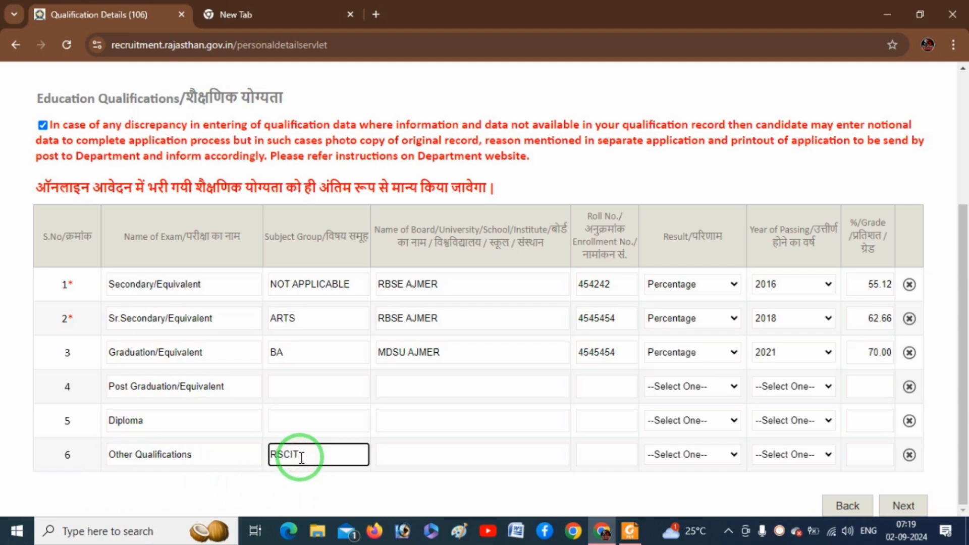
key("Tab")
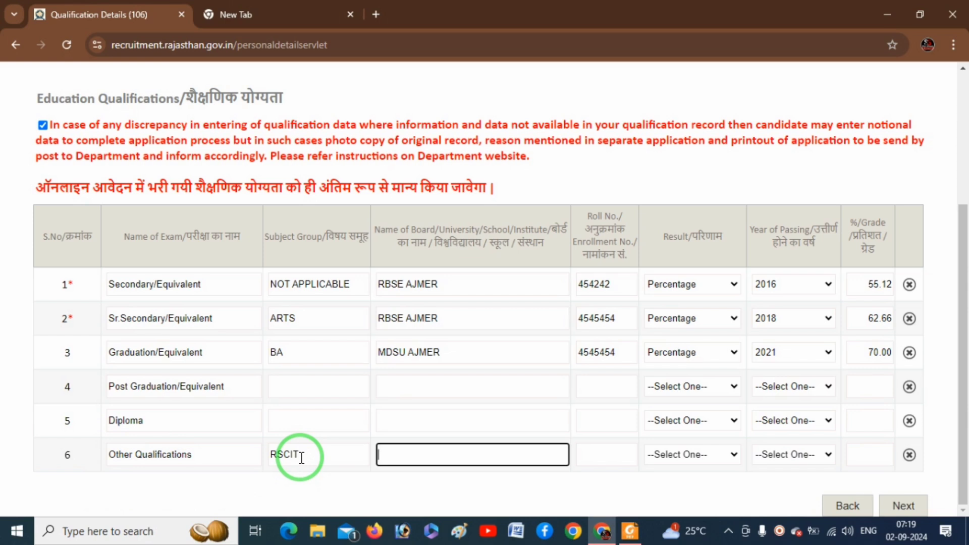
type("VMOU KOTA")
key("Tab")
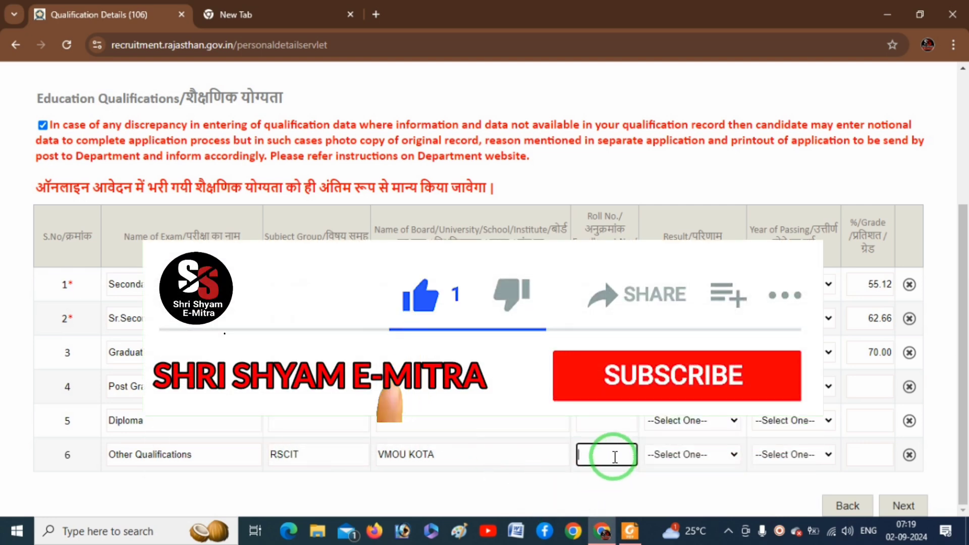
Step: Complete the Other Qualifications row with result type Percentage, year of passing 2022 and a percentage of 69.00, leaving the roll number blank
left_click(706, 453)
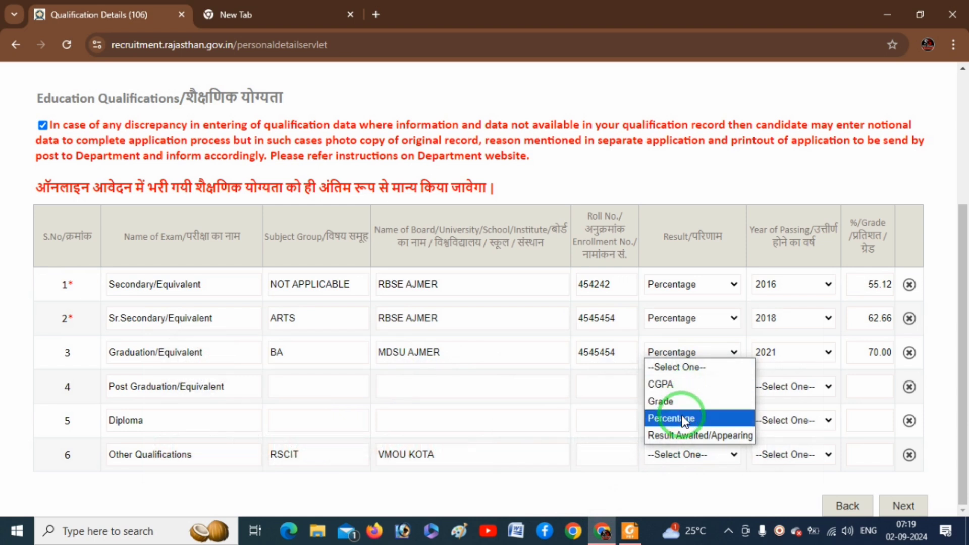
left_click(682, 418)
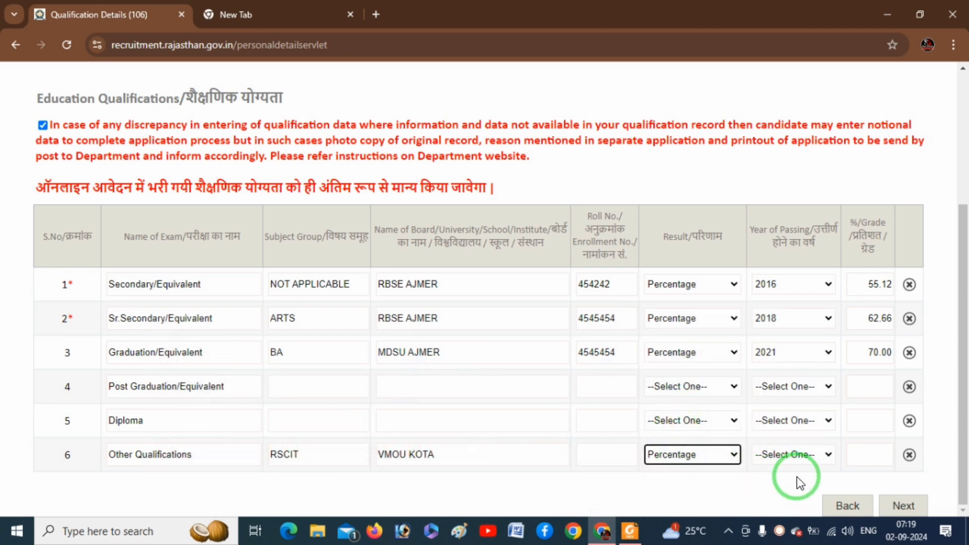
left_click(810, 456)
key("Down")
key("Down")
key("Down")
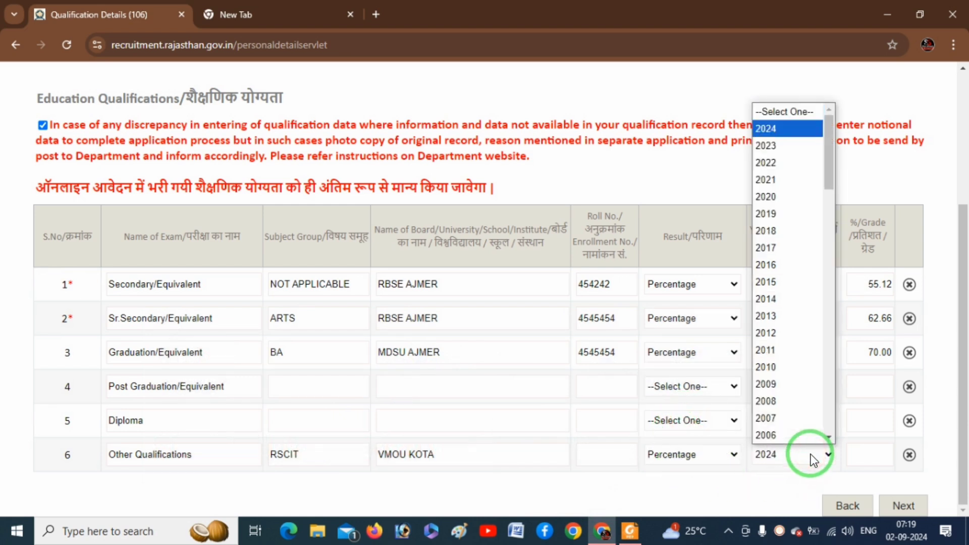
key("Return")
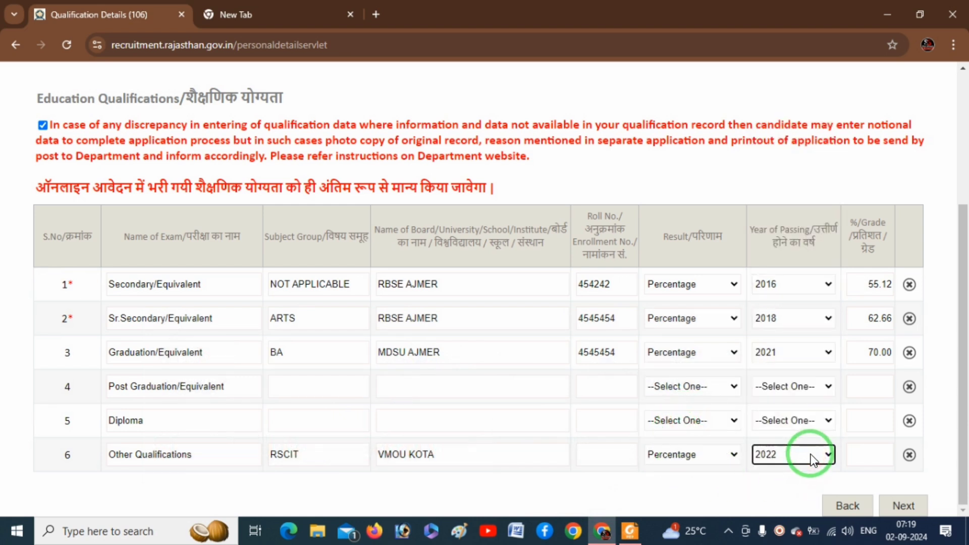
left_click(884, 454)
type("69.00")
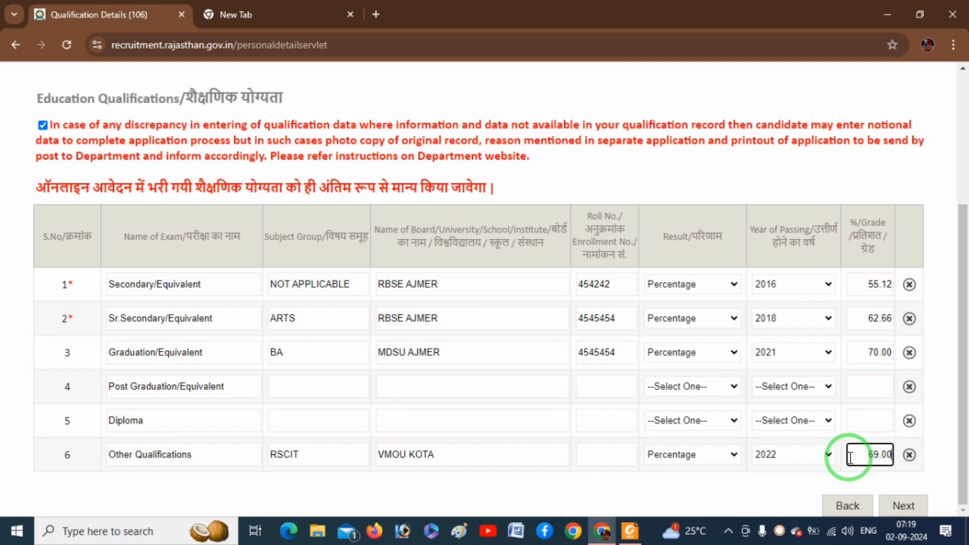
Step: Submit the qualification details and proceed to the Identification & Enclosure stage
left_click(900, 504)
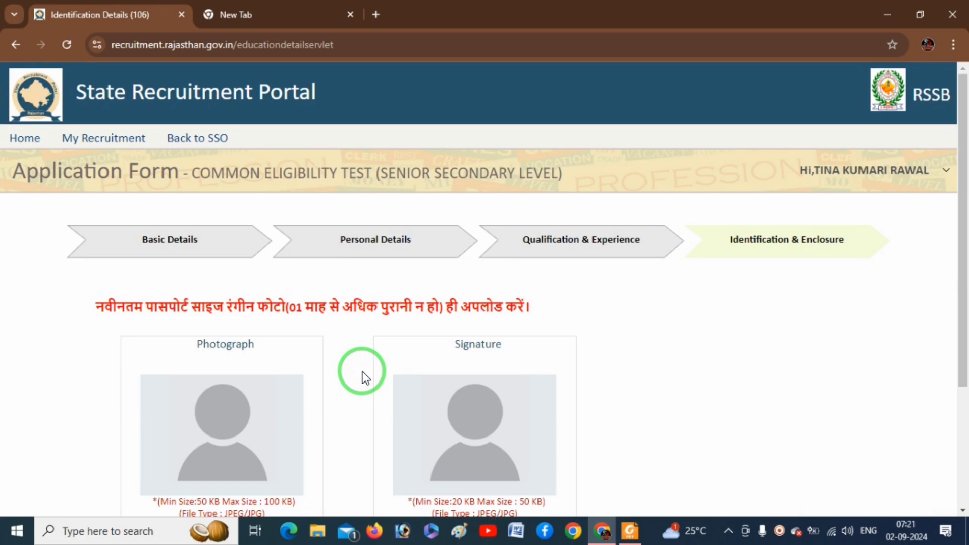
scroll(362, 371, "down", 3)
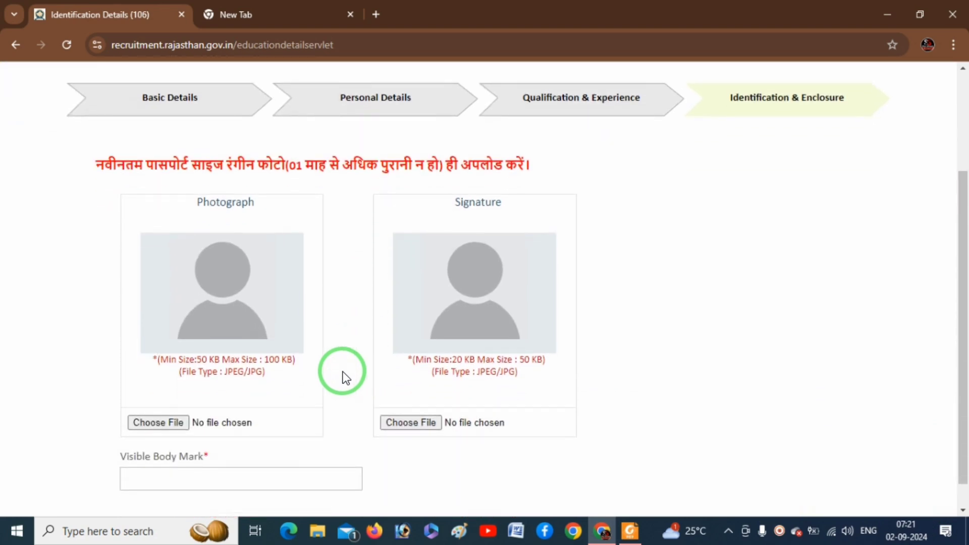
key("ctrl+2")
left_click_drag(114, 185, 174, 179)
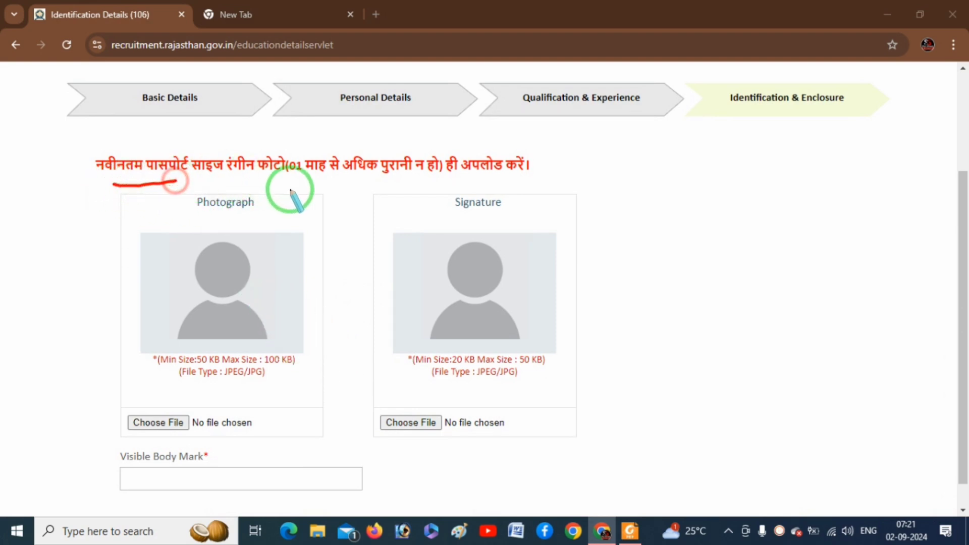
left_click_drag(272, 179, 470, 179)
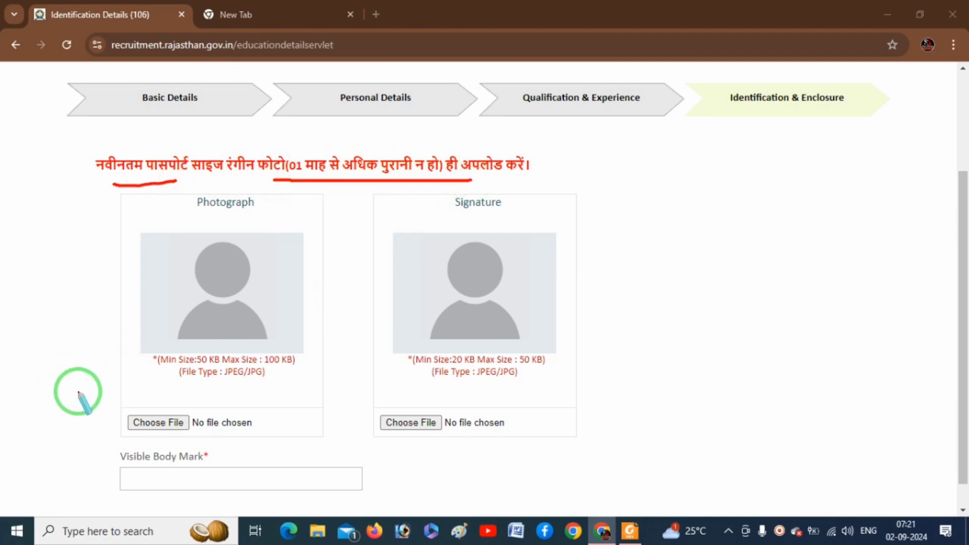
mouse_move(80, 390)
left_mouse_down()
mouse_move(130, 378)
mouse_move(147, 385)
left_mouse_up()
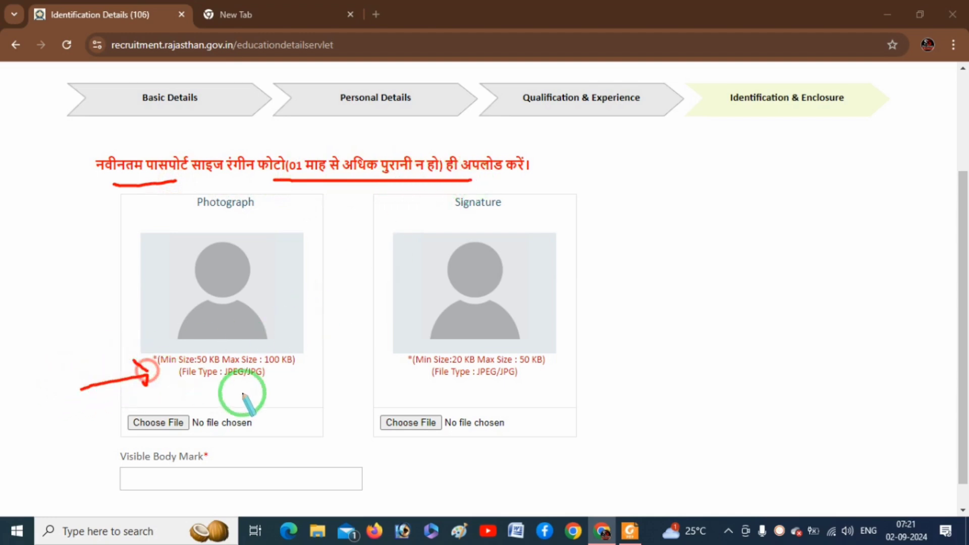
mouse_move(208, 394)
left_mouse_down()
mouse_move(242, 383)
mouse_move(237, 393)
left_mouse_up()
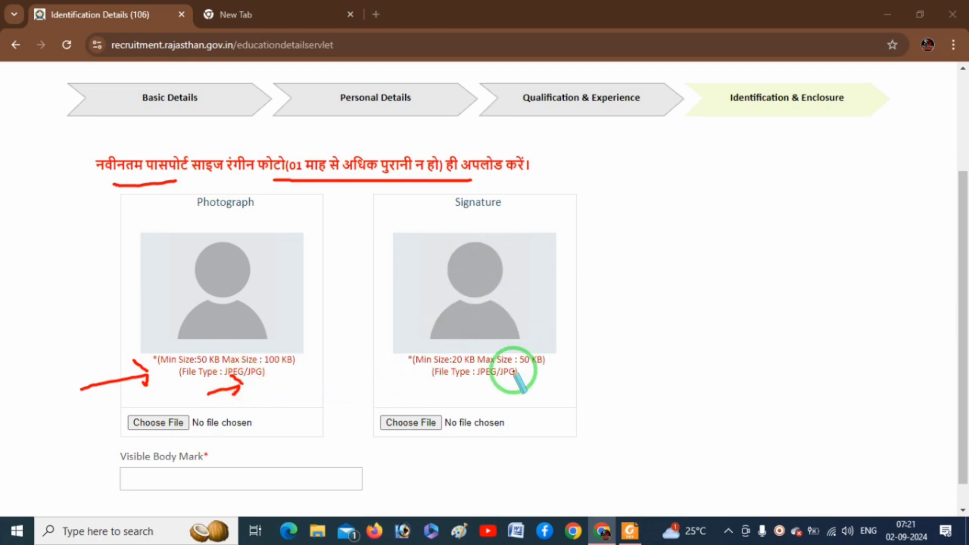
left_click_drag(453, 363, 537, 370)
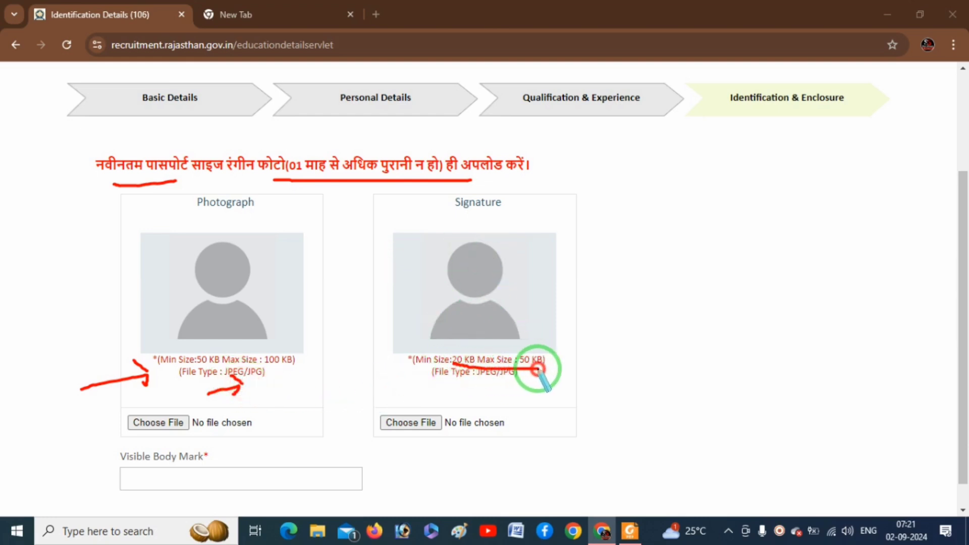
mouse_move(443, 392)
left_mouse_down()
mouse_move(479, 381)
mouse_move(466, 390)
left_mouse_up()
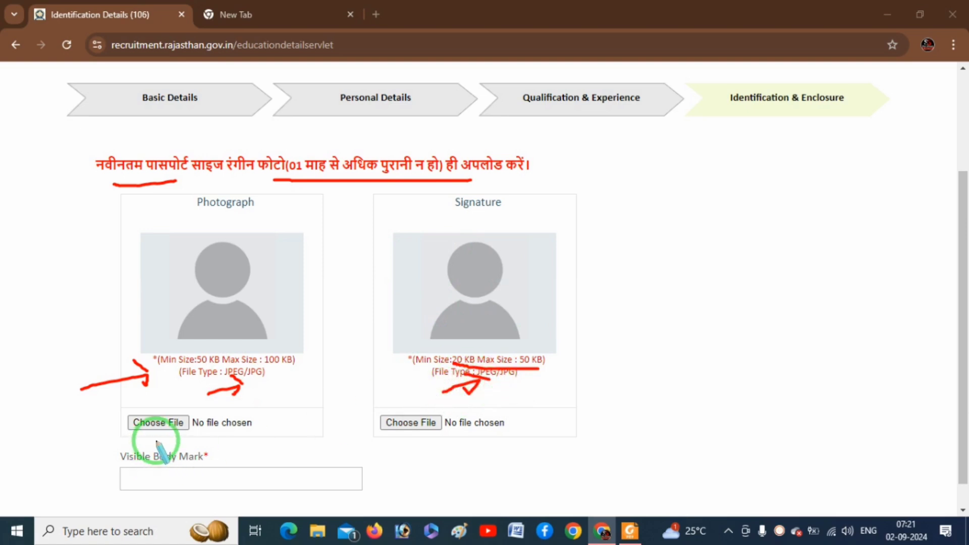
mouse_move(143, 447)
left_mouse_down()
mouse_move(190, 444)
mouse_move(101, 410)
mouse_move(195, 454)
left_mouse_up()
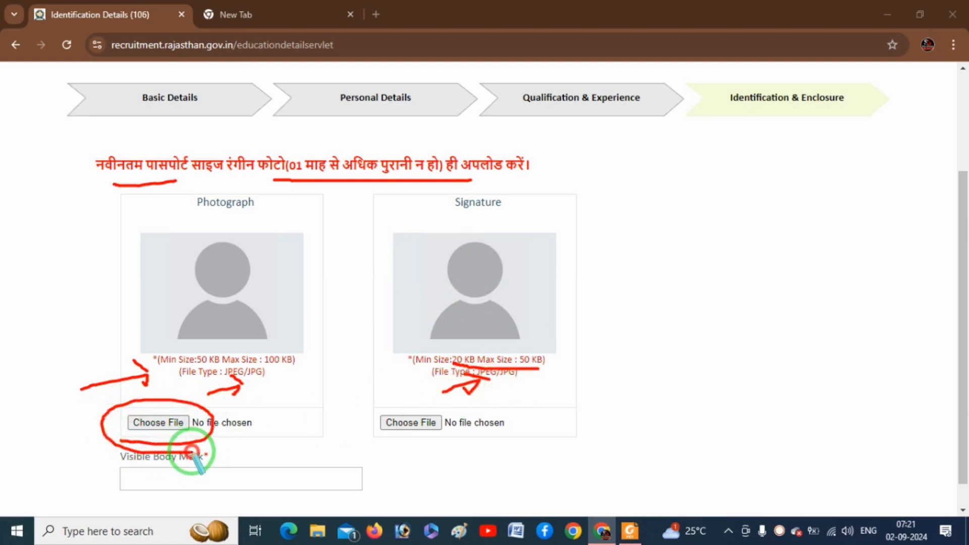
right_click(542, 388)
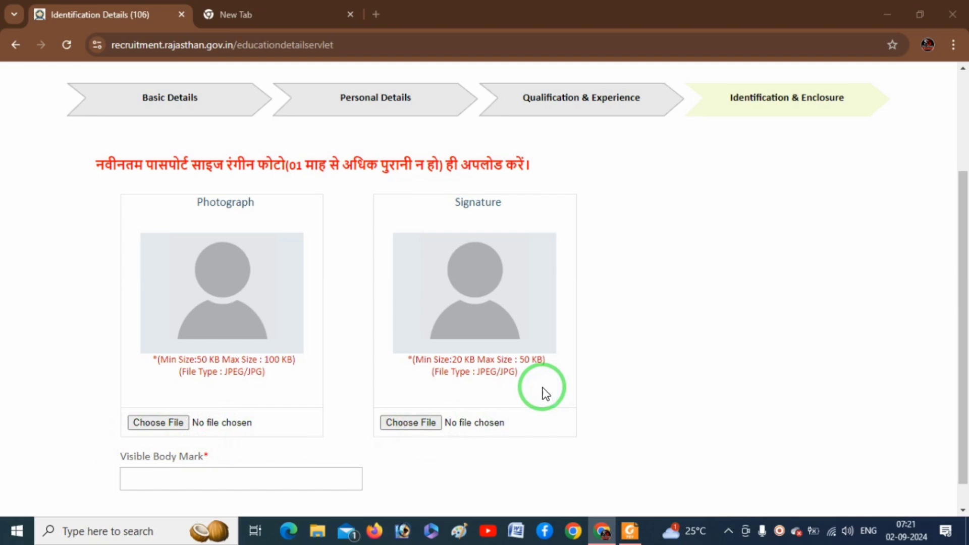
Step: Enter NO MARK as the visible body mark and proceed to the application preview
scroll(584, 364, "down", 1)
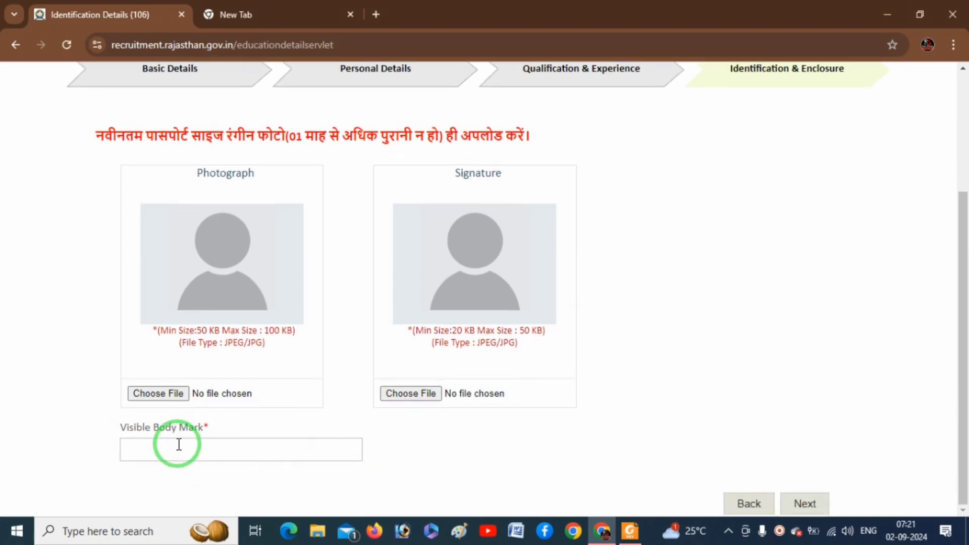
left_click(241, 450)
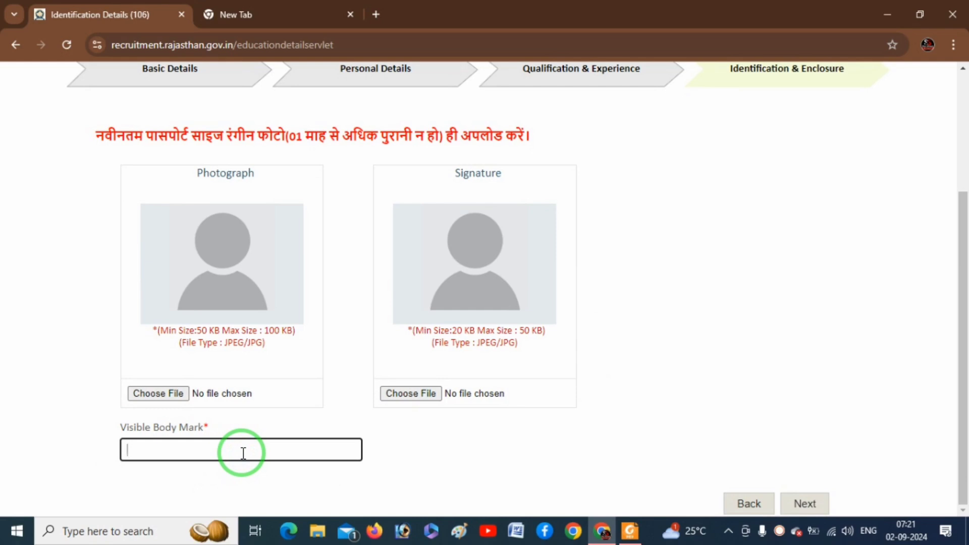
type("NO MARK")
left_click(806, 503)
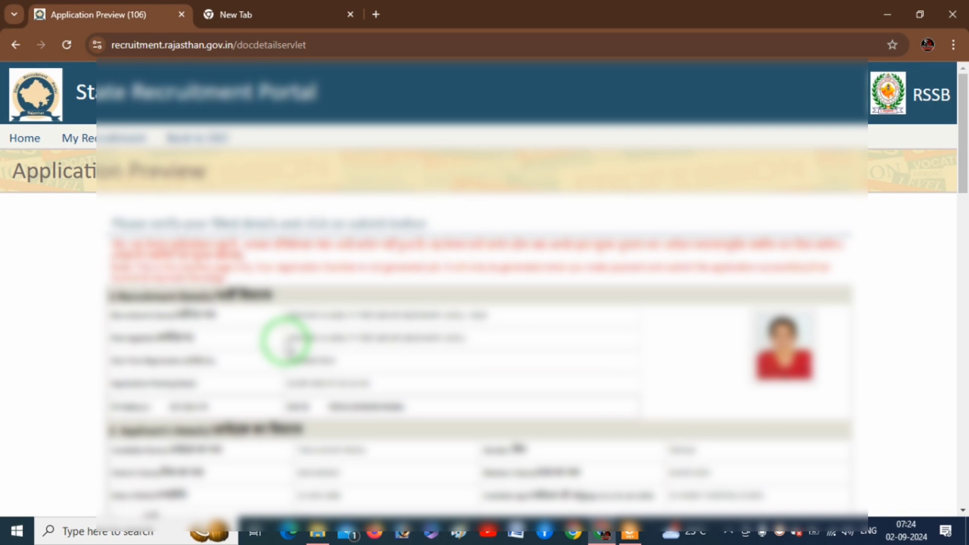
Step: Review the filled-in details in the application preview and accept the declaration at its end
scroll(289, 344, "down", 3)
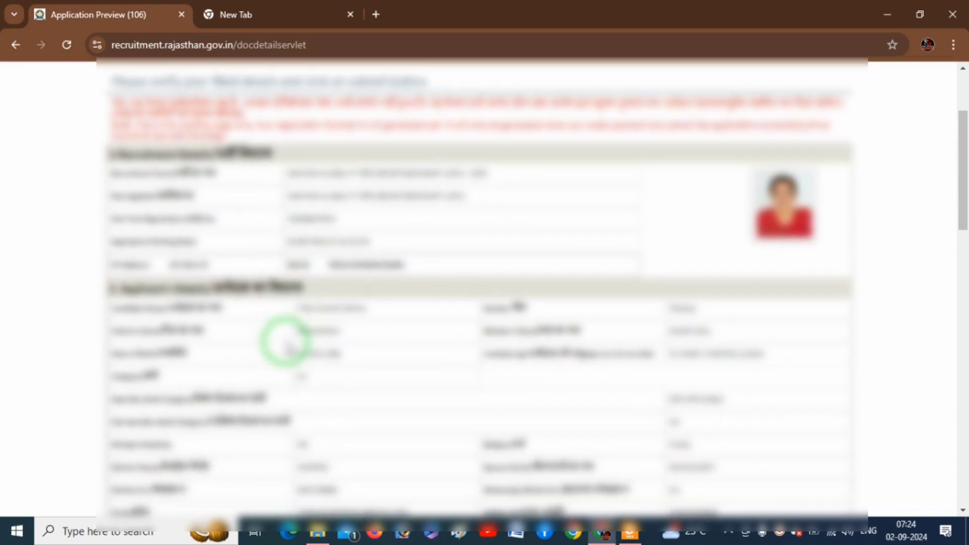
scroll(289, 347, "down", 3)
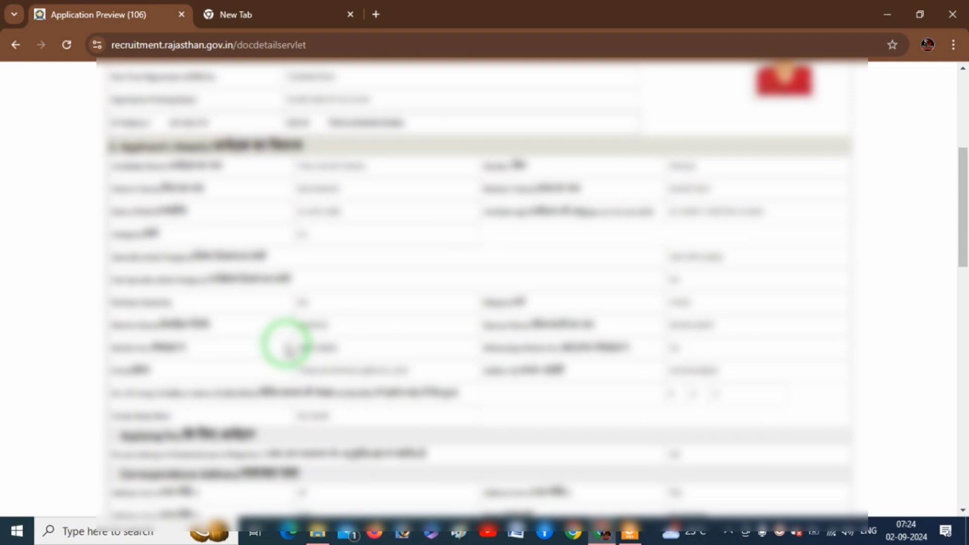
scroll(288, 347, "down", 2)
scroll(288, 349, "down", 6)
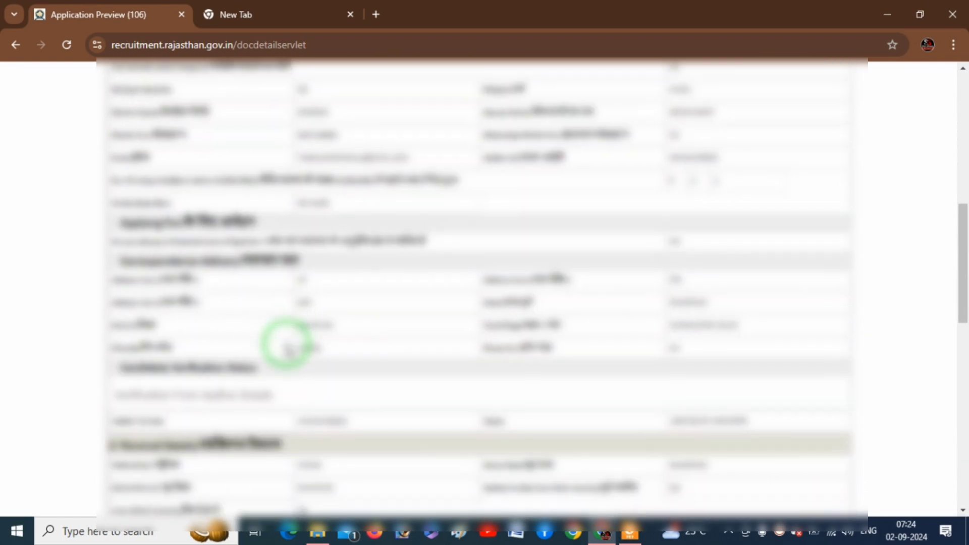
scroll(286, 348, "down", 6)
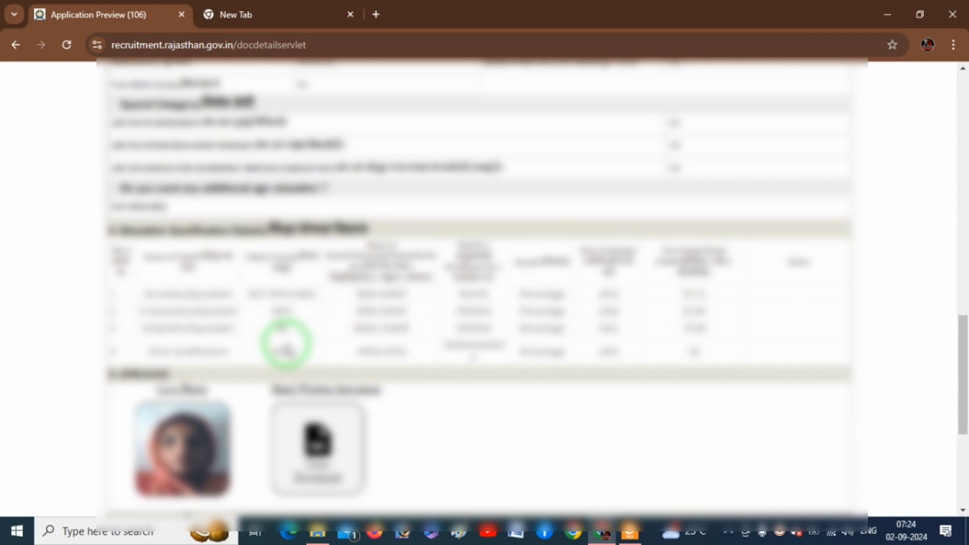
scroll(283, 345, "down", 2)
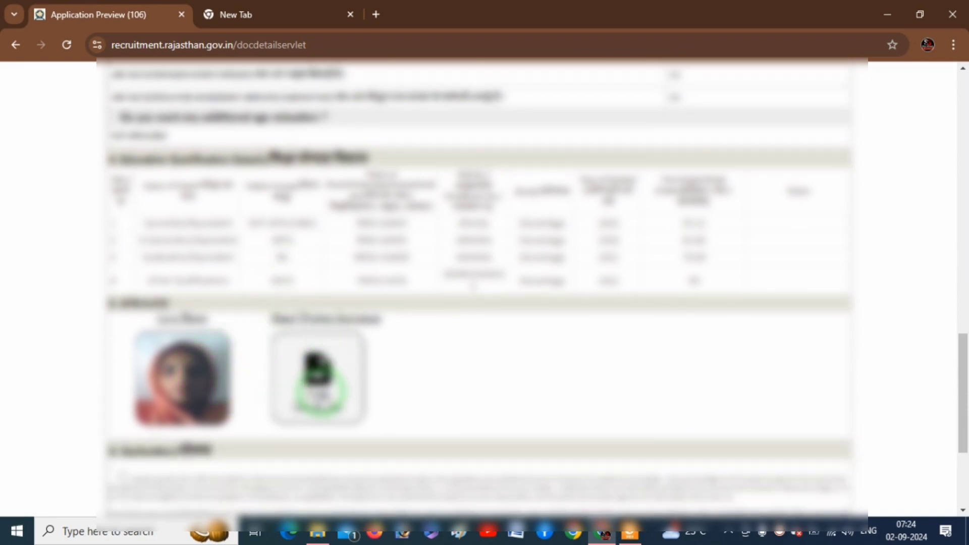
scroll(477, 329, "down", 3)
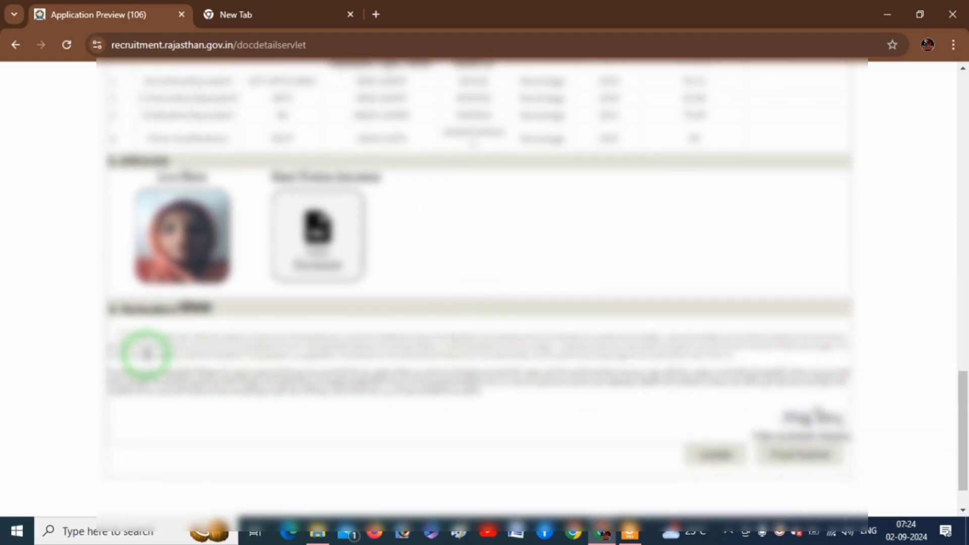
left_click(123, 334)
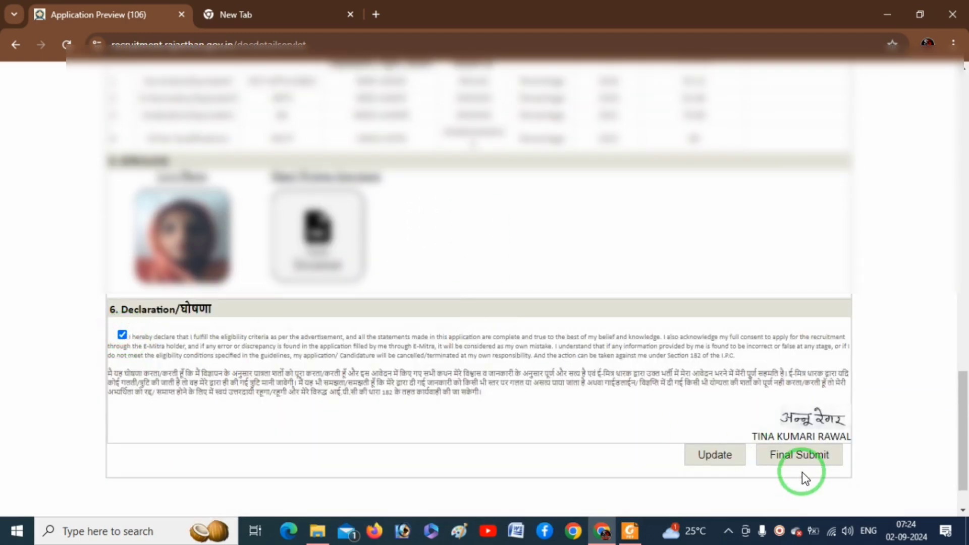